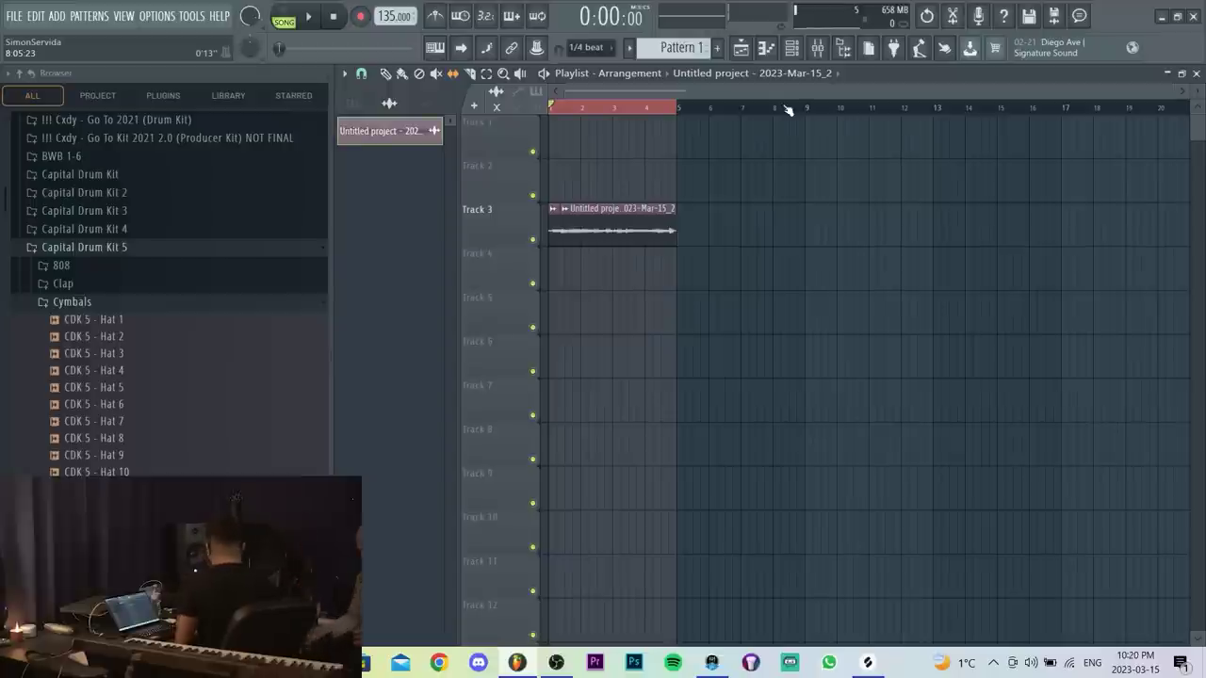
Select Insert 1 in the mixer, audition the arrangement, and open the insert's Edison recorder with its whole recording selected.
{"action": "key", "text": "F9"}
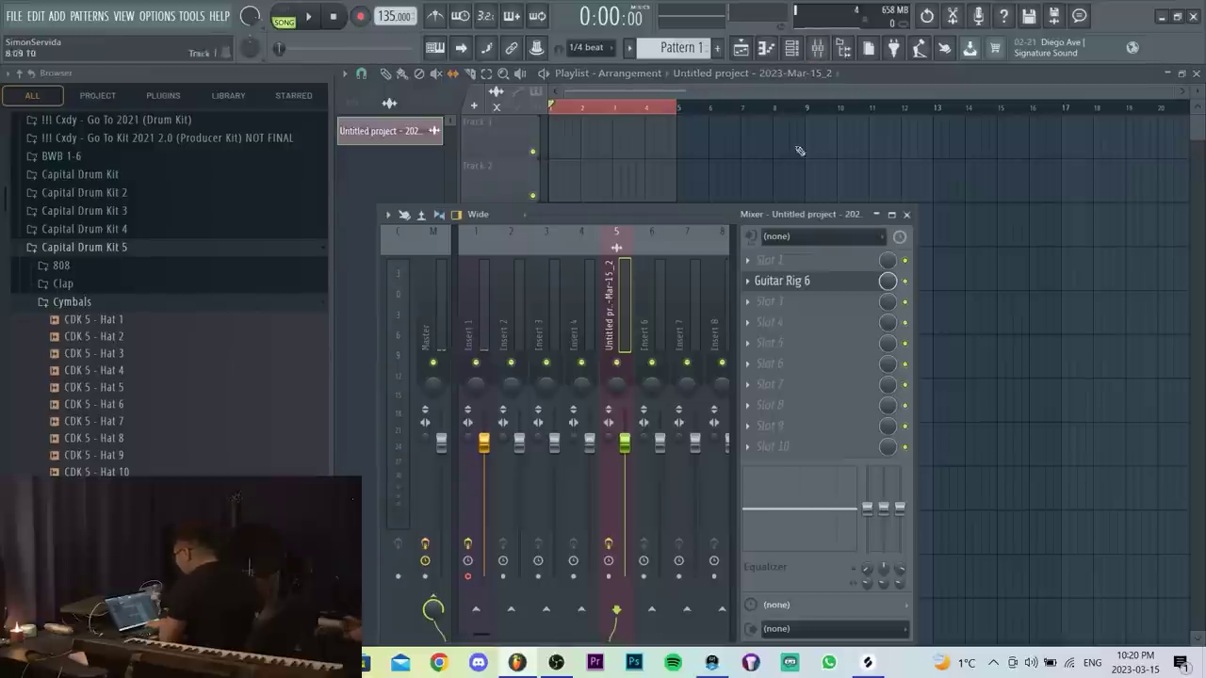
{"action": "left_click", "coordinate": [476, 304]}
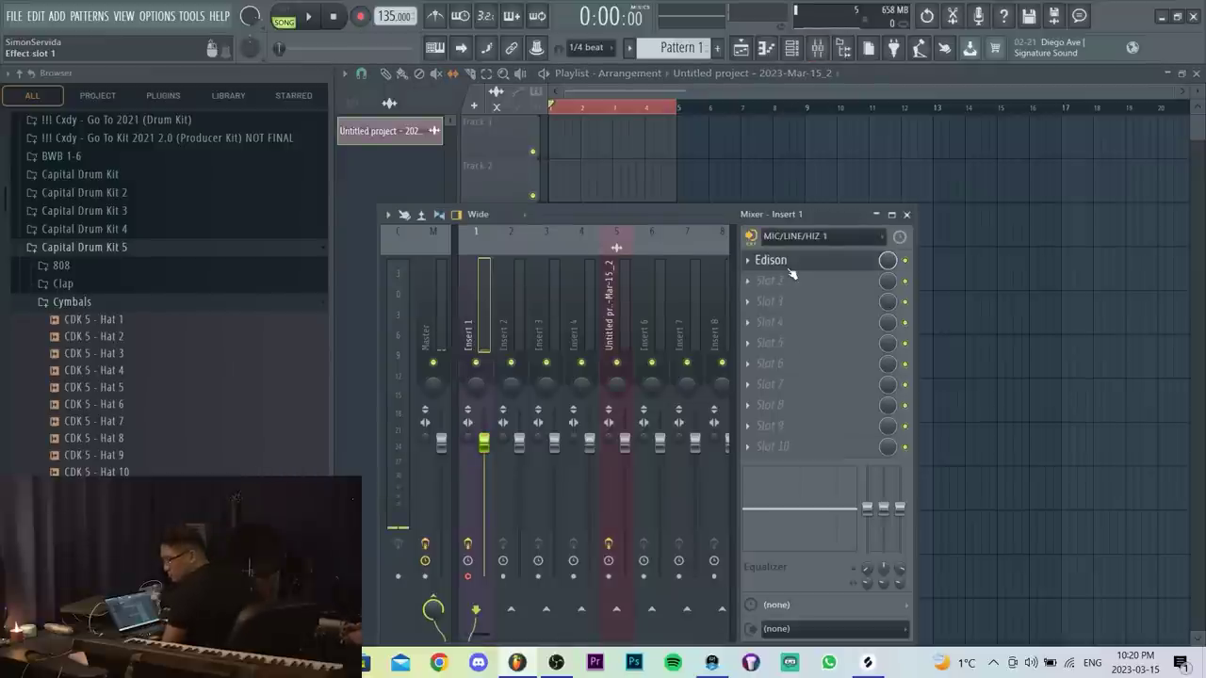
{"action": "key", "text": "space"}
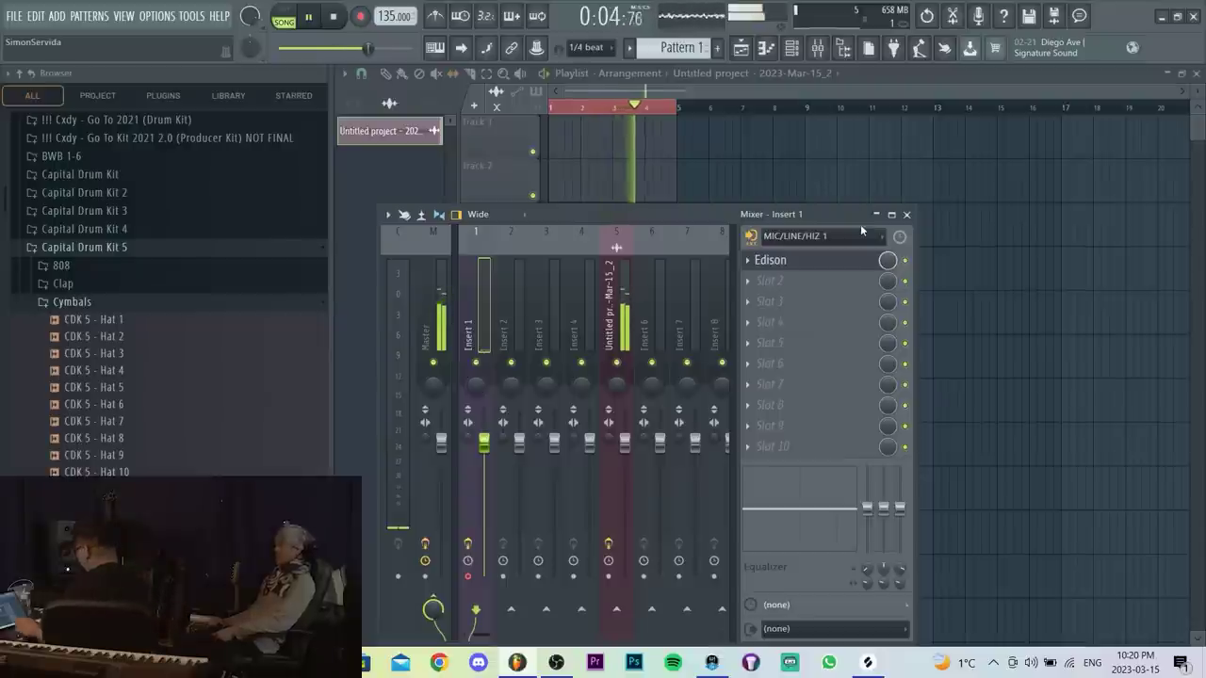
{"action": "key", "text": "space"}
{"action": "left_click", "coordinate": [815, 260]}
{"action": "key", "text": "ctrl+a"}
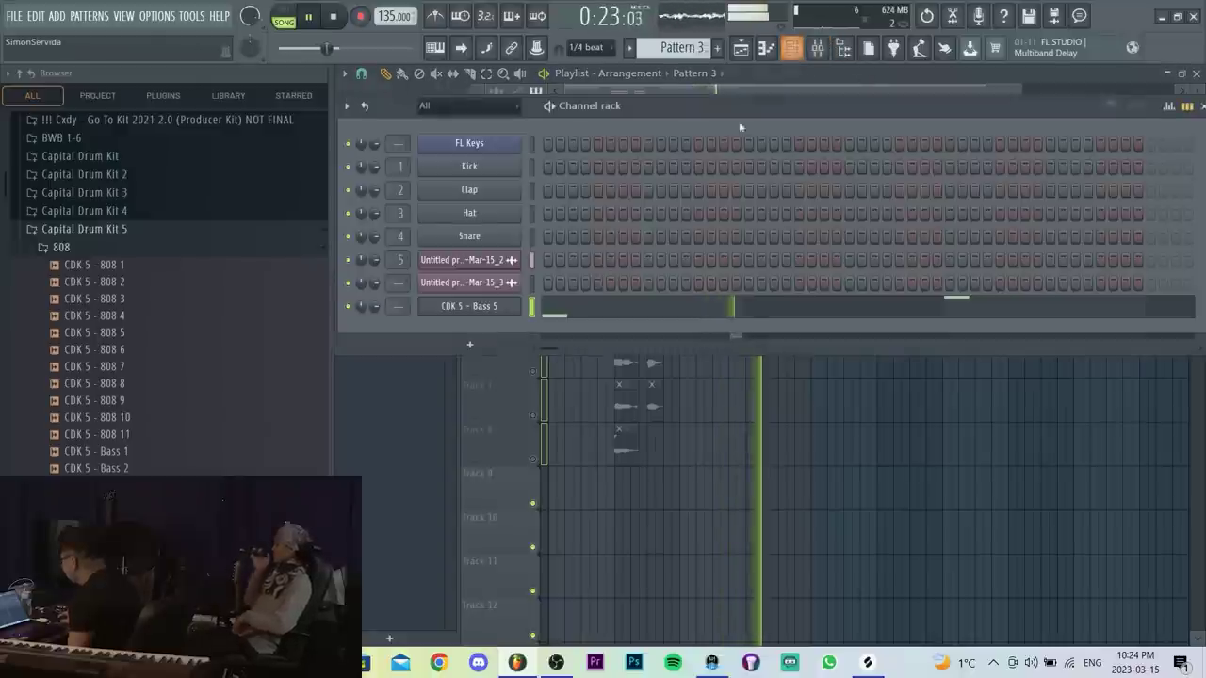
Check the microphone recording in Edison on mixer Insert 1 while the song plays.
{"action": "left_click", "coordinate": [791, 47]}
{"action": "key", "text": "F9"}
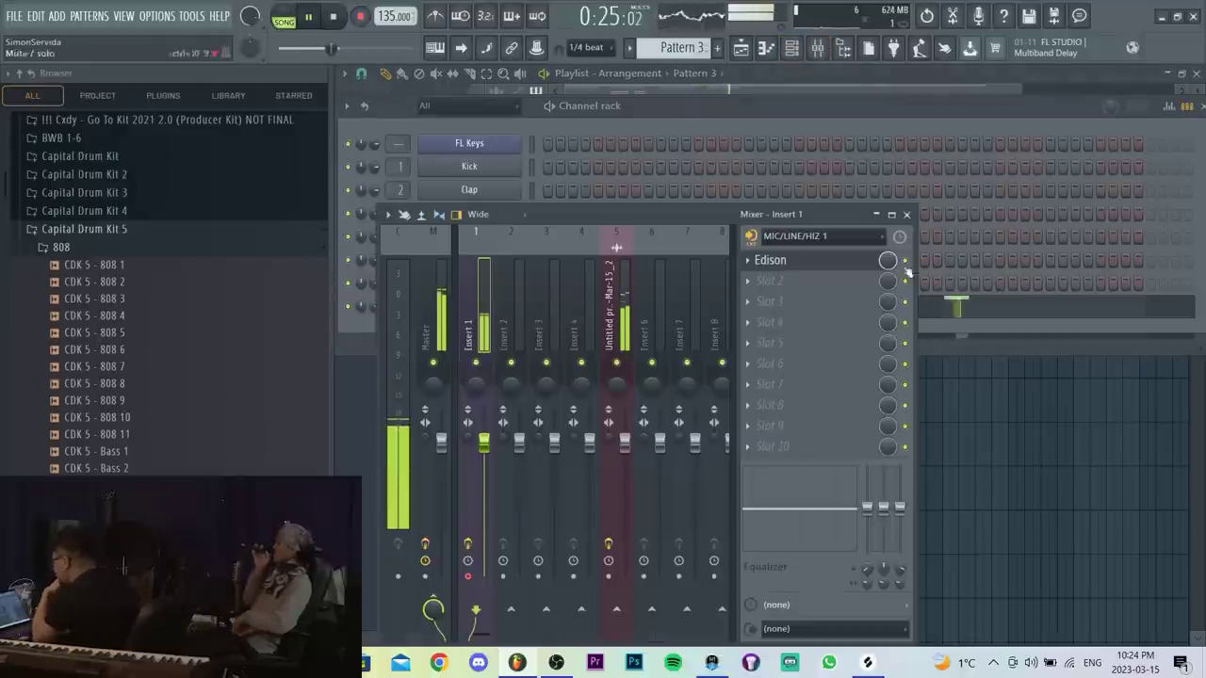
{"action": "left_click", "coordinate": [845, 261]}
{"action": "left_click", "coordinate": [773, 121]}
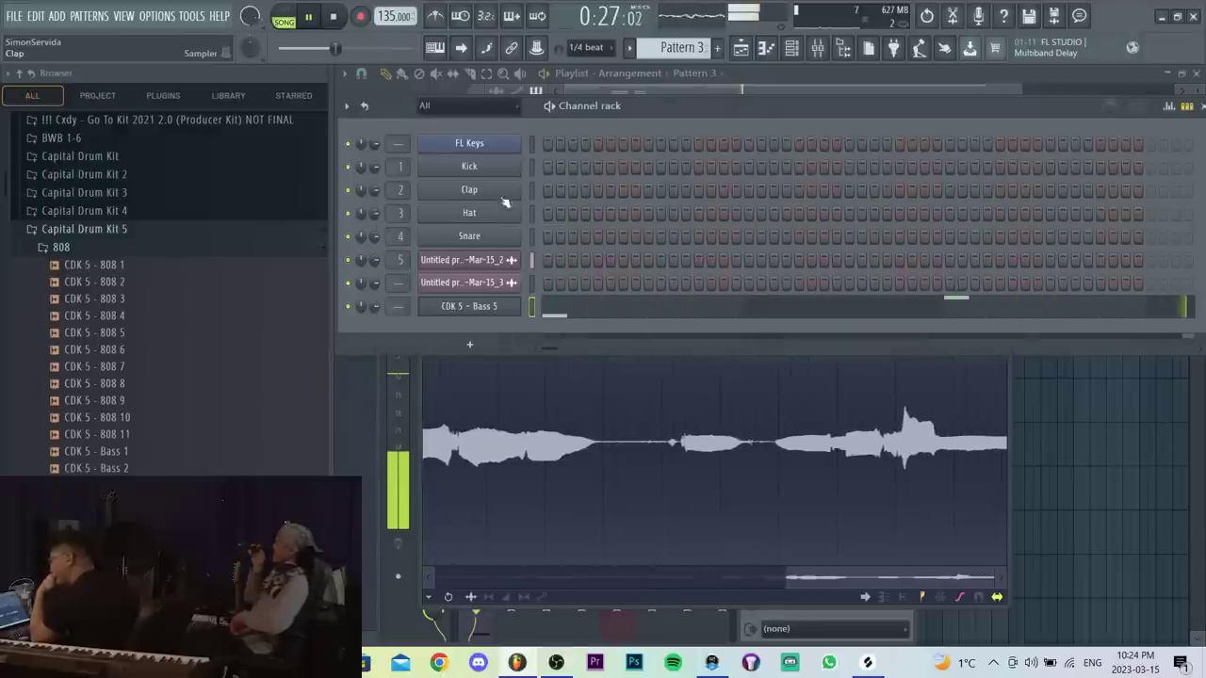
{"action": "right_click", "coordinate": [518, 232]}
{"action": "mouse_move", "coordinate": [546, 348]}
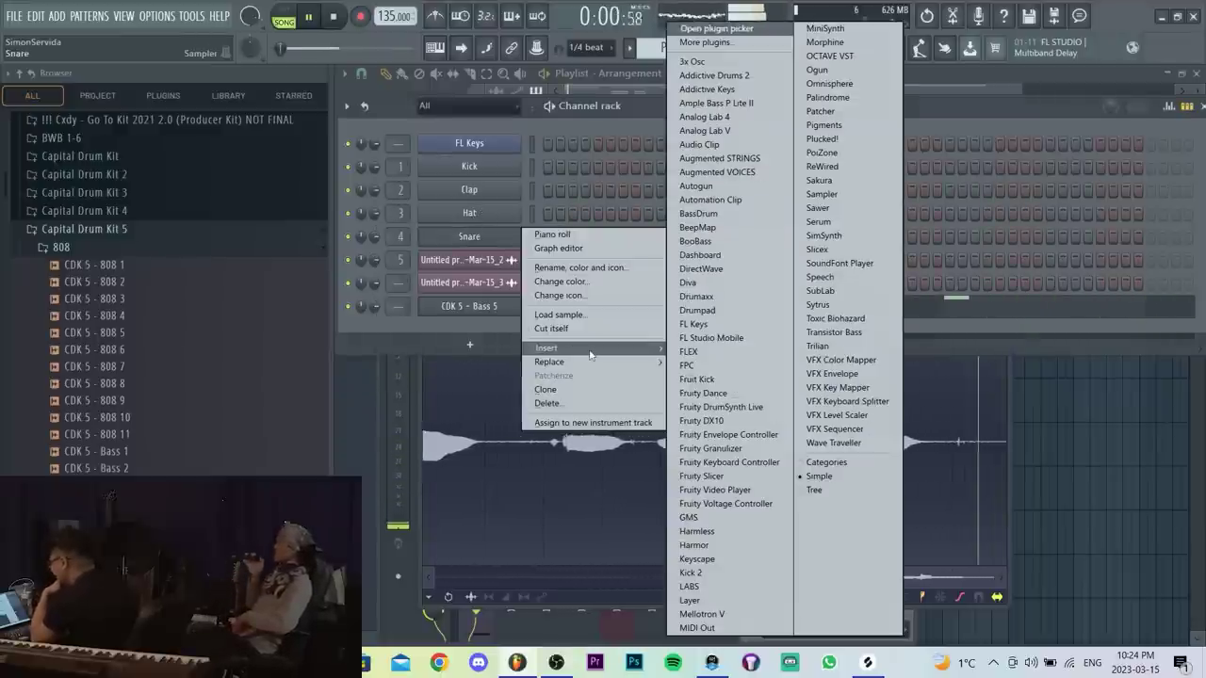
{"action": "left_click", "coordinate": [608, 130]}
Load iZotope Trash 2 into effect slot 2 of mixer Insert 6 and return to the playlist.
{"action": "key", "text": "F9"}
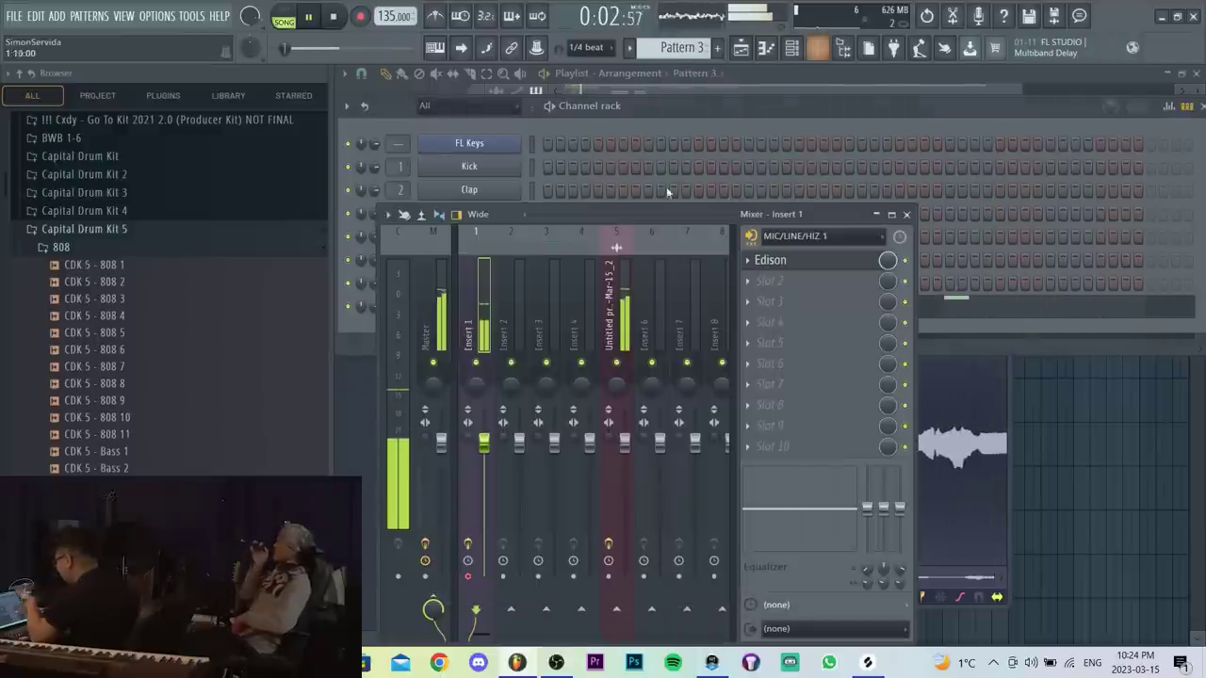
{"action": "left_click", "coordinate": [646, 309]}
{"action": "left_click", "coordinate": [771, 285]}
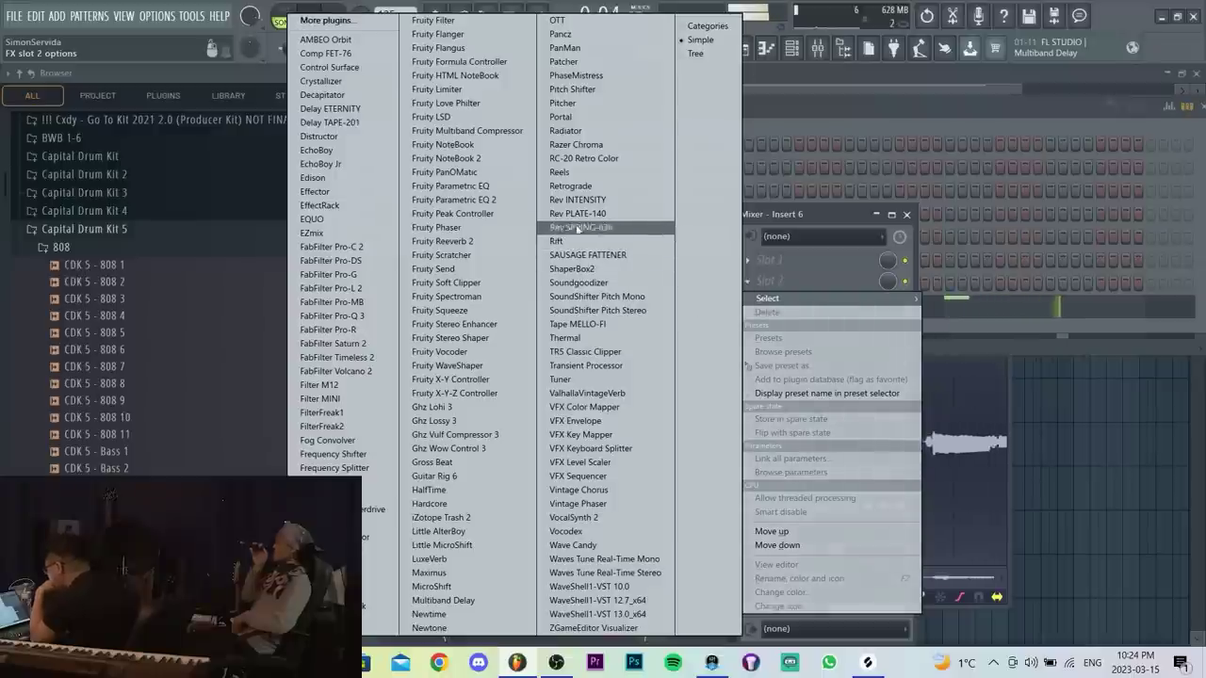
{"action": "left_click", "coordinate": [440, 518]}
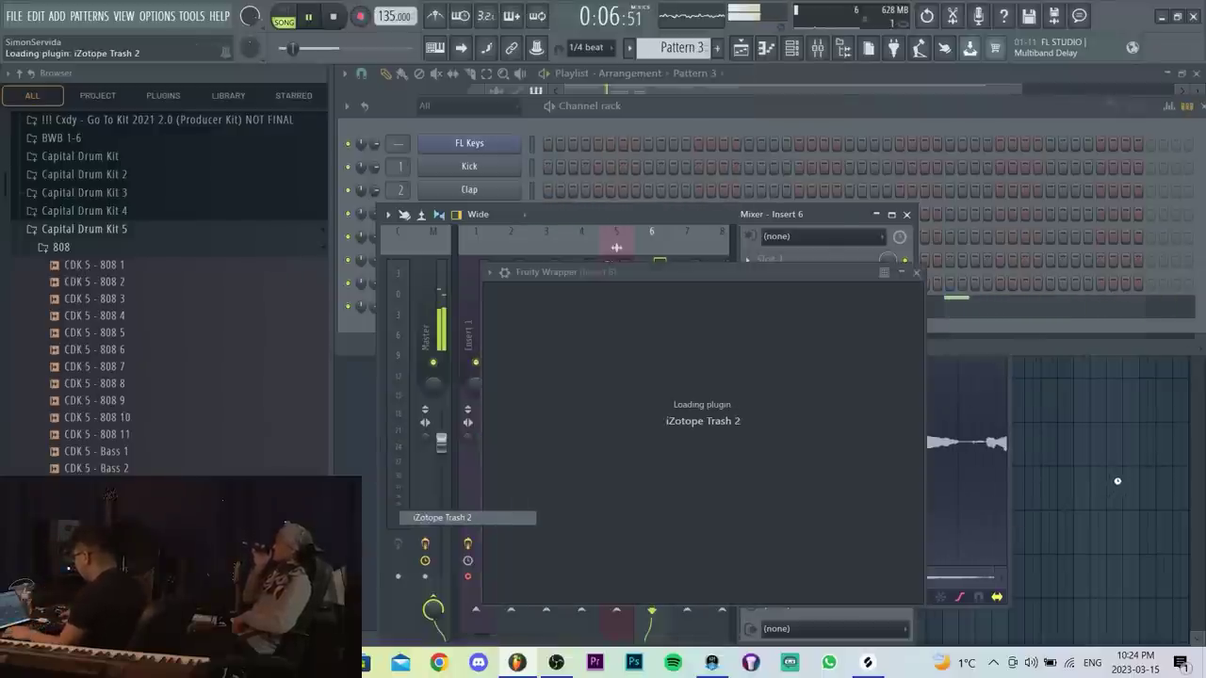
{"action": "right_click", "coordinate": [1133, 458]}
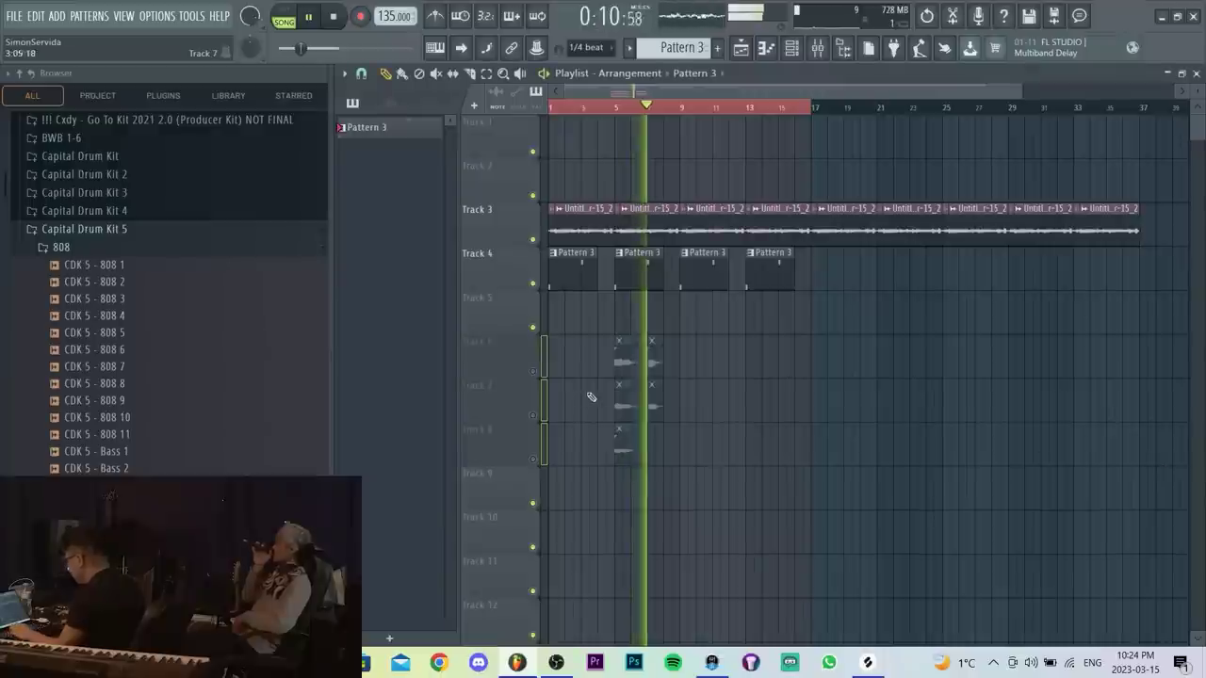
Examine the sample settings of the muted audio clips on playlist tracks 6 to 8.
{"action": "scroll", "coordinate": [602, 395], "scroll_direction": "up", "scroll_amount": 4}
{"action": "double_click", "coordinate": [693, 341]}
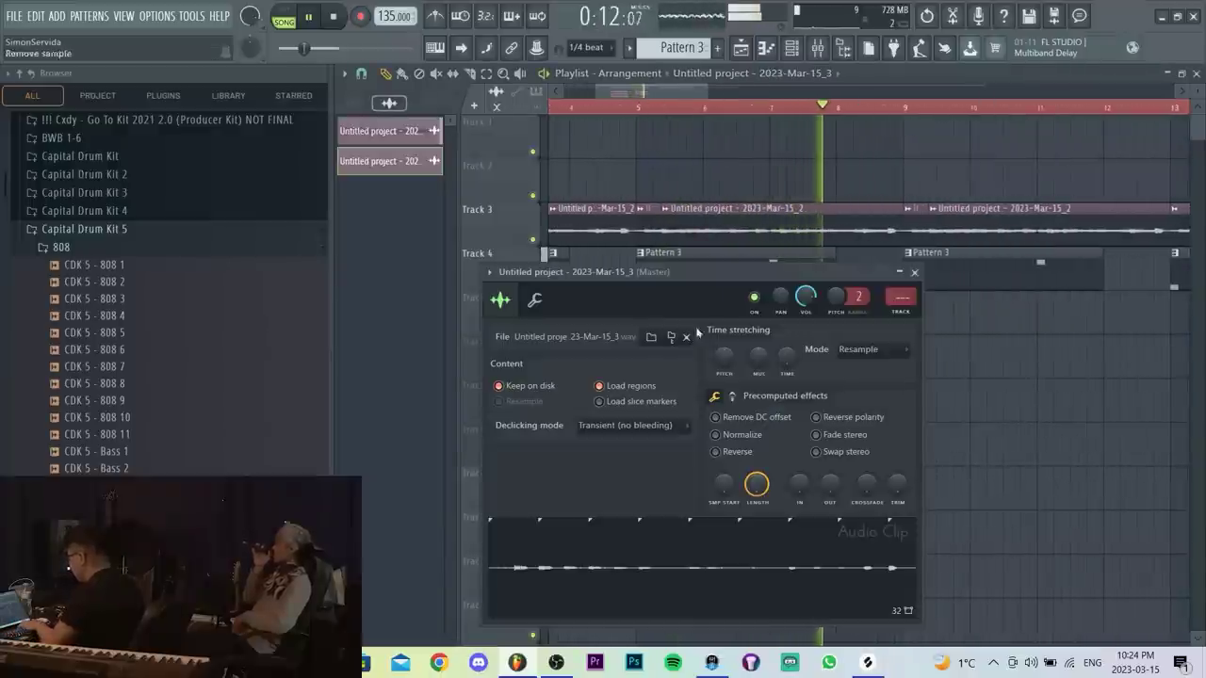
{"action": "left_click", "coordinate": [792, 49]}
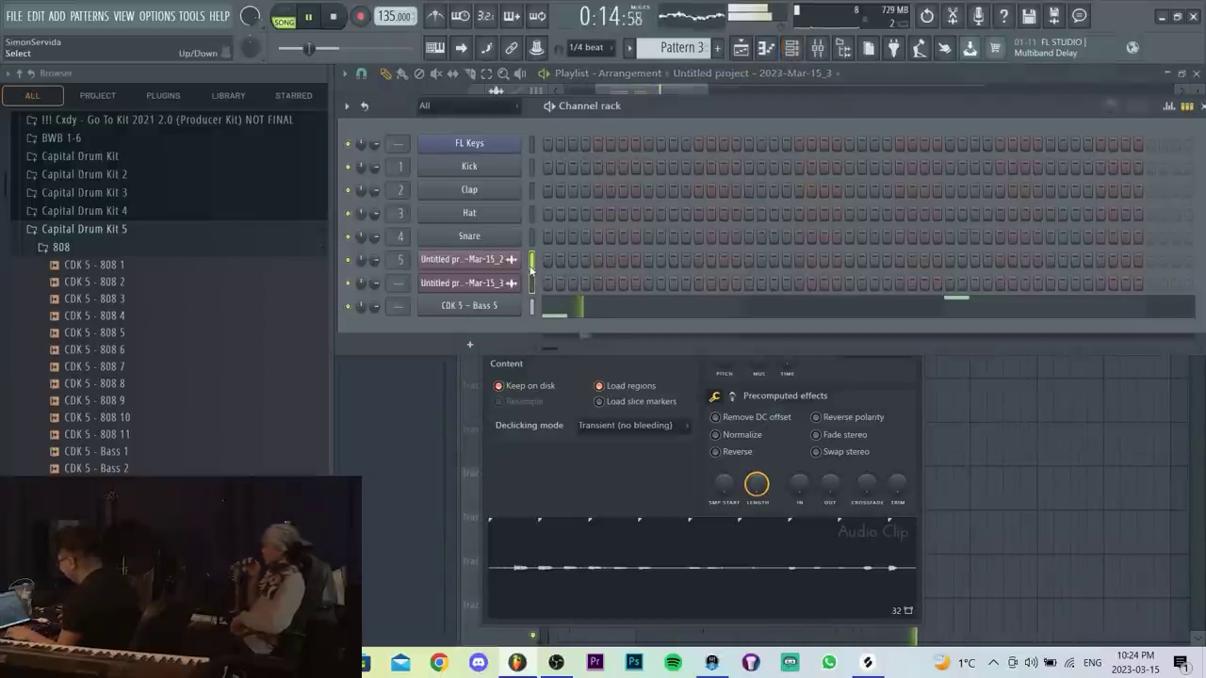
{"action": "right_click", "coordinate": [1116, 537]}
{"action": "double_click", "coordinate": [685, 354]}
{"action": "right_click", "coordinate": [1006, 437]}
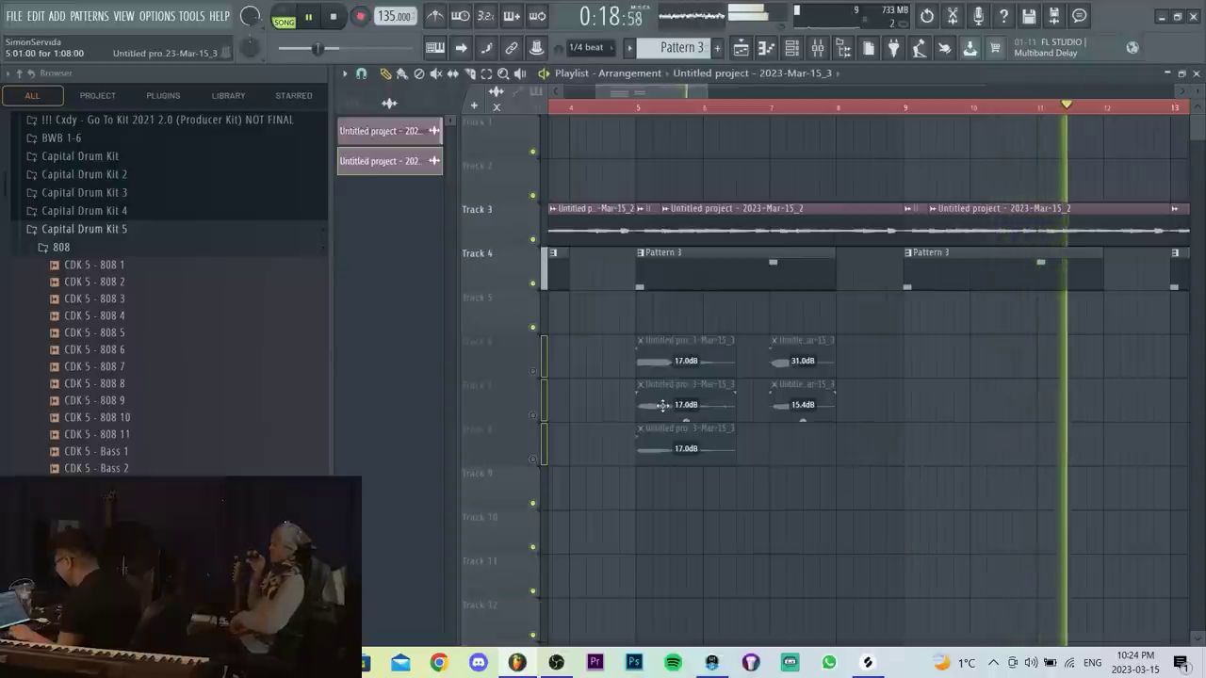
{"action": "double_click", "coordinate": [662, 406]}
{"action": "right_click", "coordinate": [971, 415]}
{"action": "double_click", "coordinate": [687, 435]}
{"action": "right_click", "coordinate": [961, 396]}
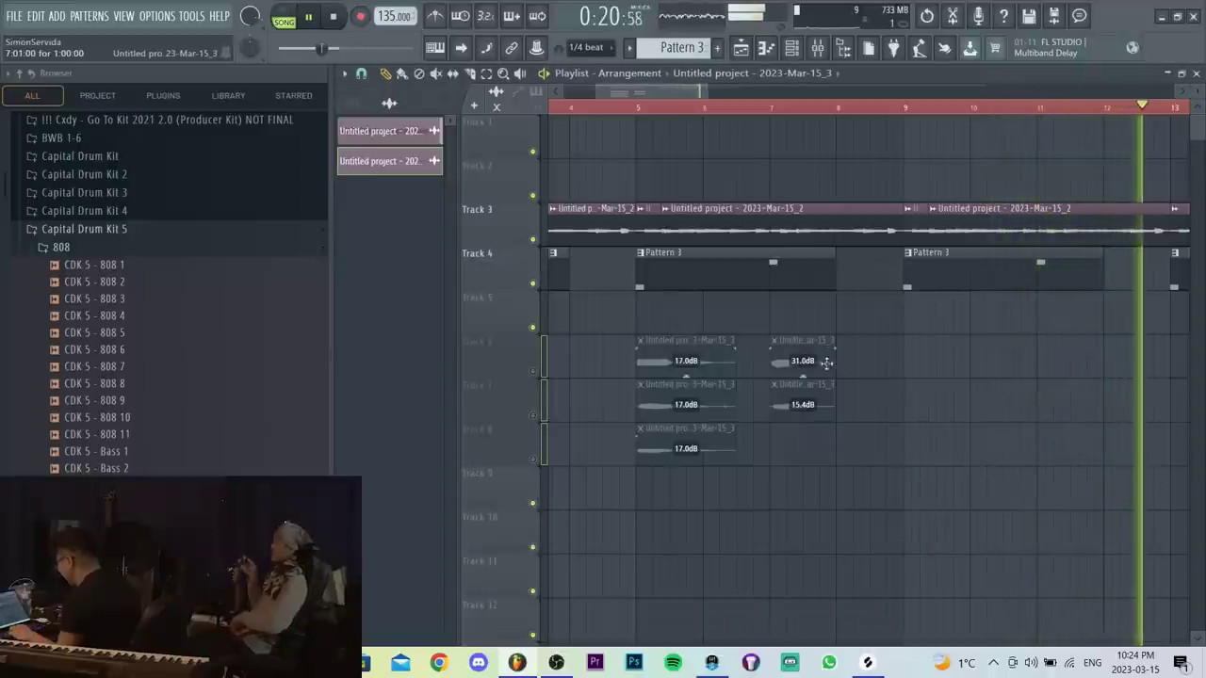
Route the channel of the muted 2023-Mar-15_3 audio clips to mixer Insert 6.
{"action": "double_click", "coordinate": [808, 346]}
{"action": "left_click", "coordinate": [791, 48]}
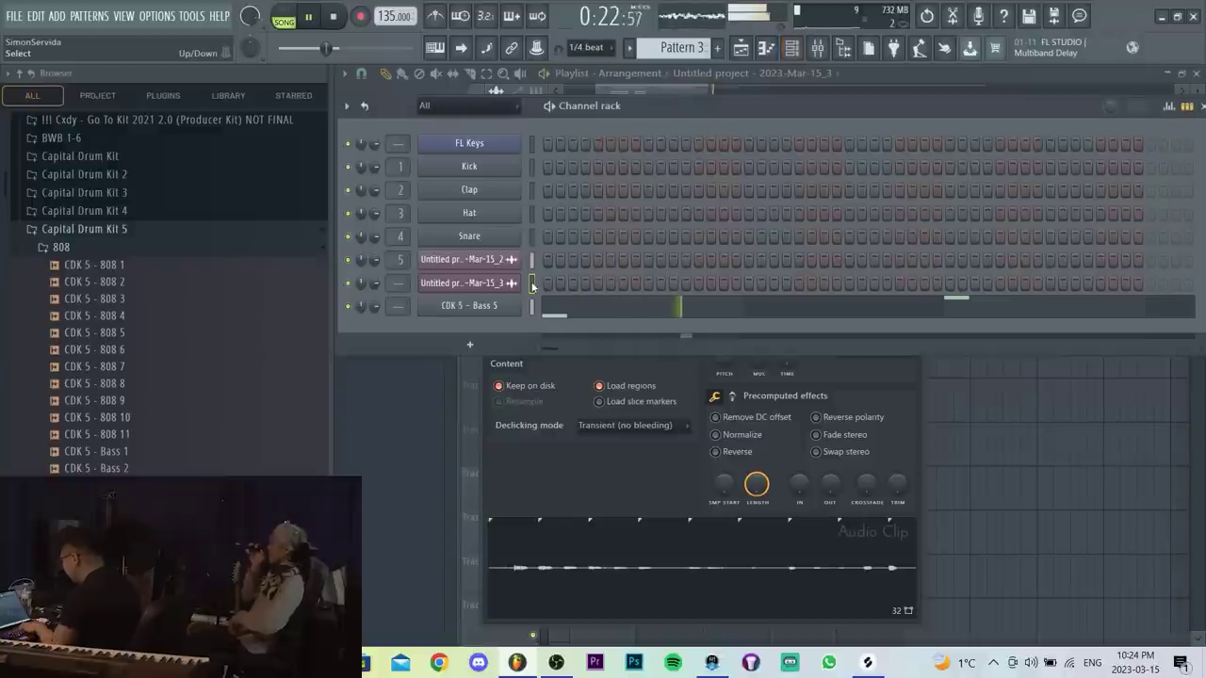
{"action": "key", "text": "F9"}
{"action": "left_click", "coordinate": [639, 301]}
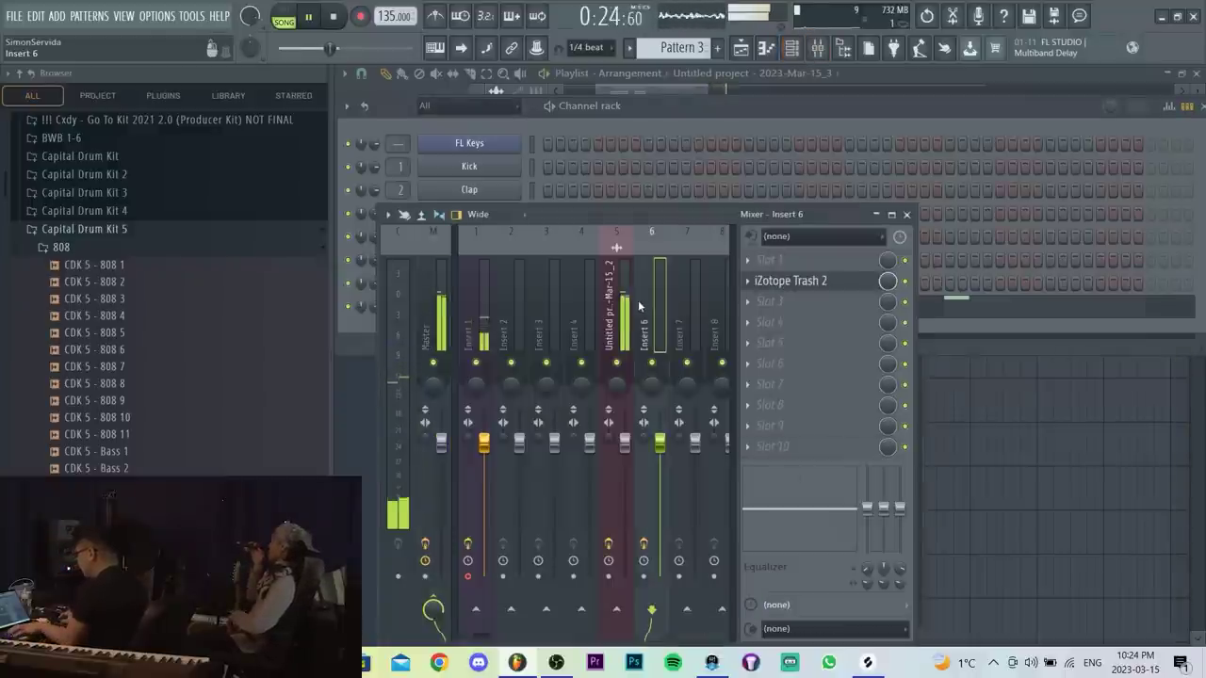
{"action": "key", "text": "ctrl+l"}
Add ValhallaVintageVerb in slot 3 with 0.93 s decay and 0.00 ms predelay, and lower the mixer track's volume to 85%.
{"action": "left_click", "coordinate": [779, 308]}
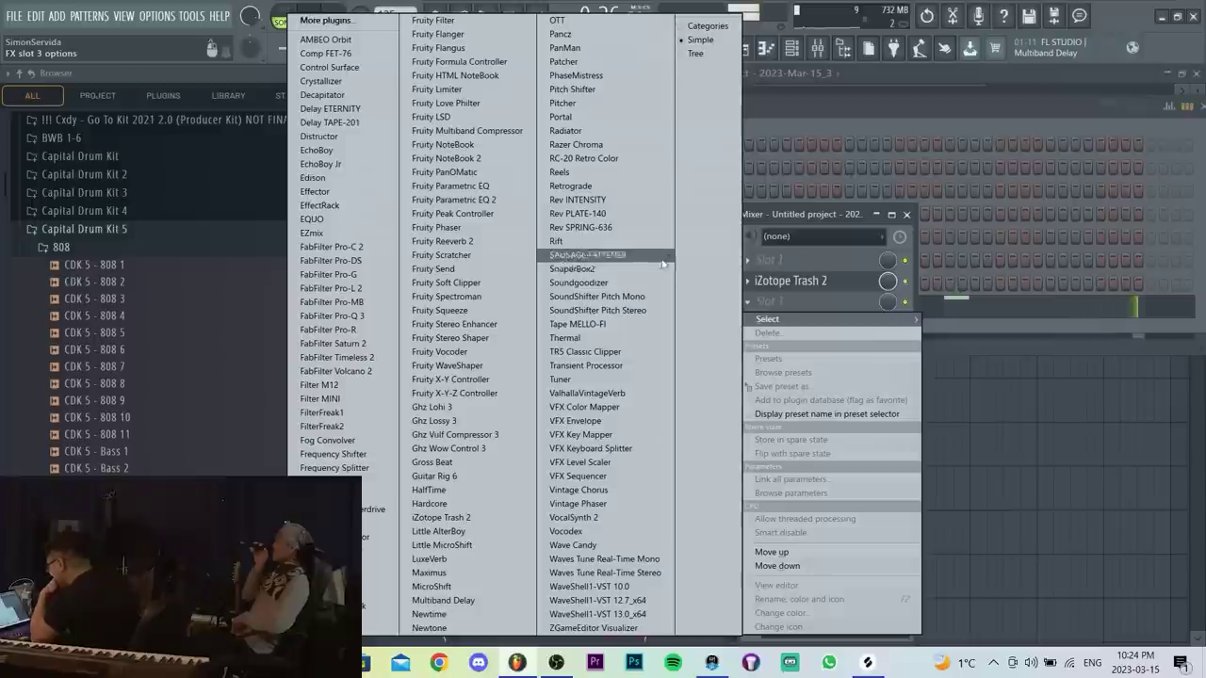
{"action": "left_click", "coordinate": [621, 393]}
{"action": "left_click_drag", "start_coordinate": [513, 307], "coordinate": [510, 345]}
{"action": "left_click_drag", "start_coordinate": [393, 347], "coordinate": [391, 484]}
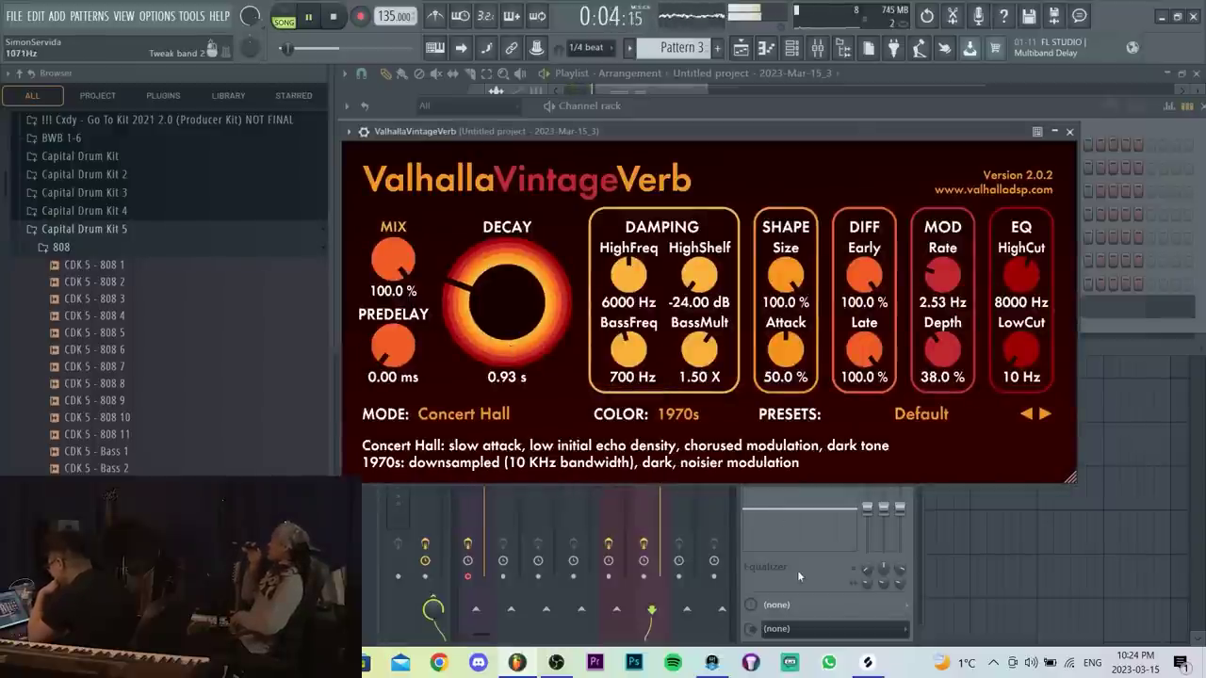
{"action": "left_click", "coordinate": [797, 570]}
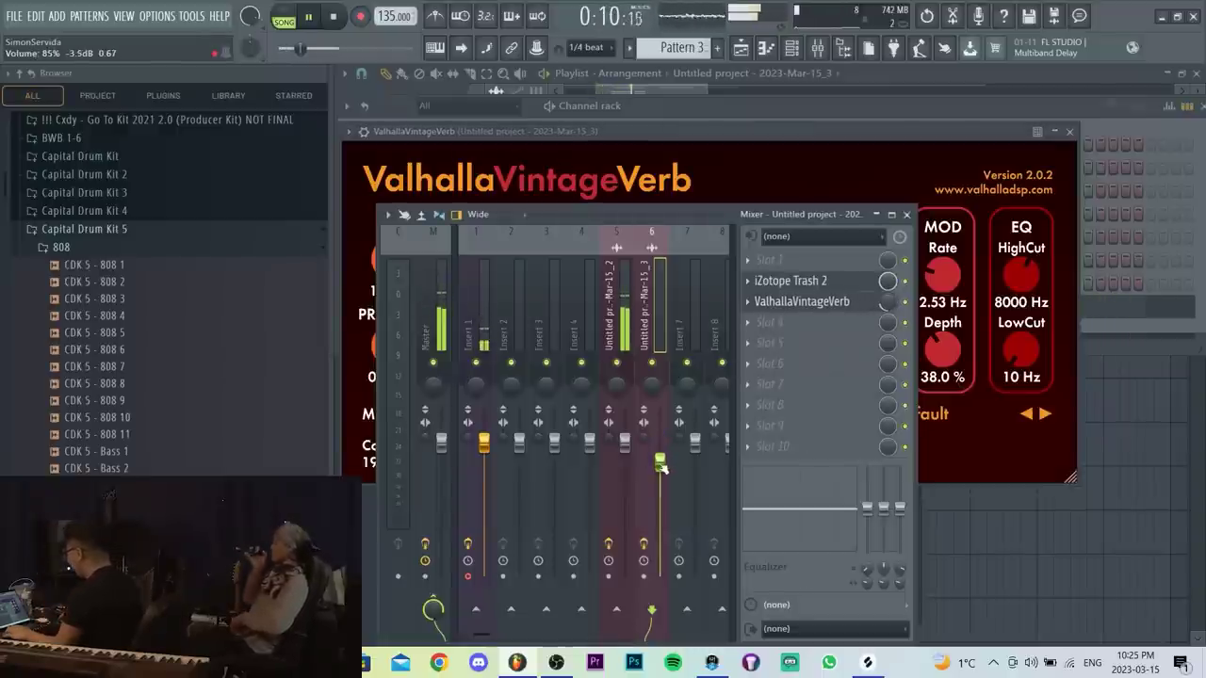
{"action": "left_click", "coordinate": [785, 323]}
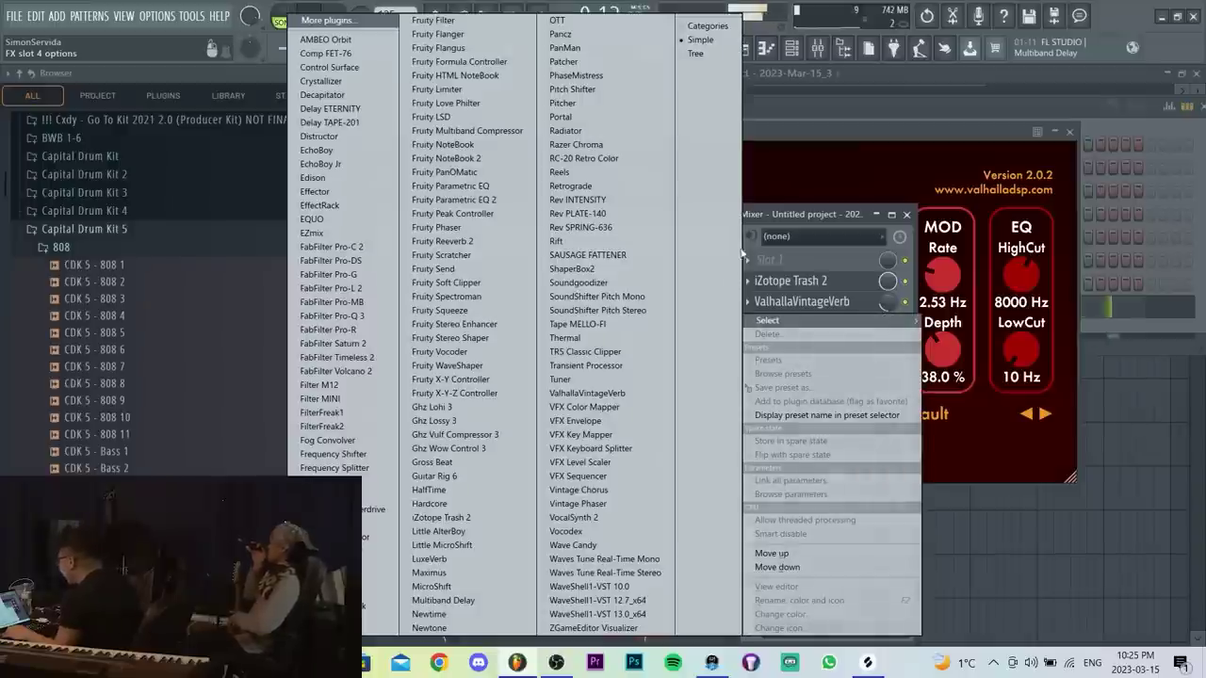
{"action": "key", "text": "Escape"}
{"action": "left_click", "coordinate": [773, 322]}
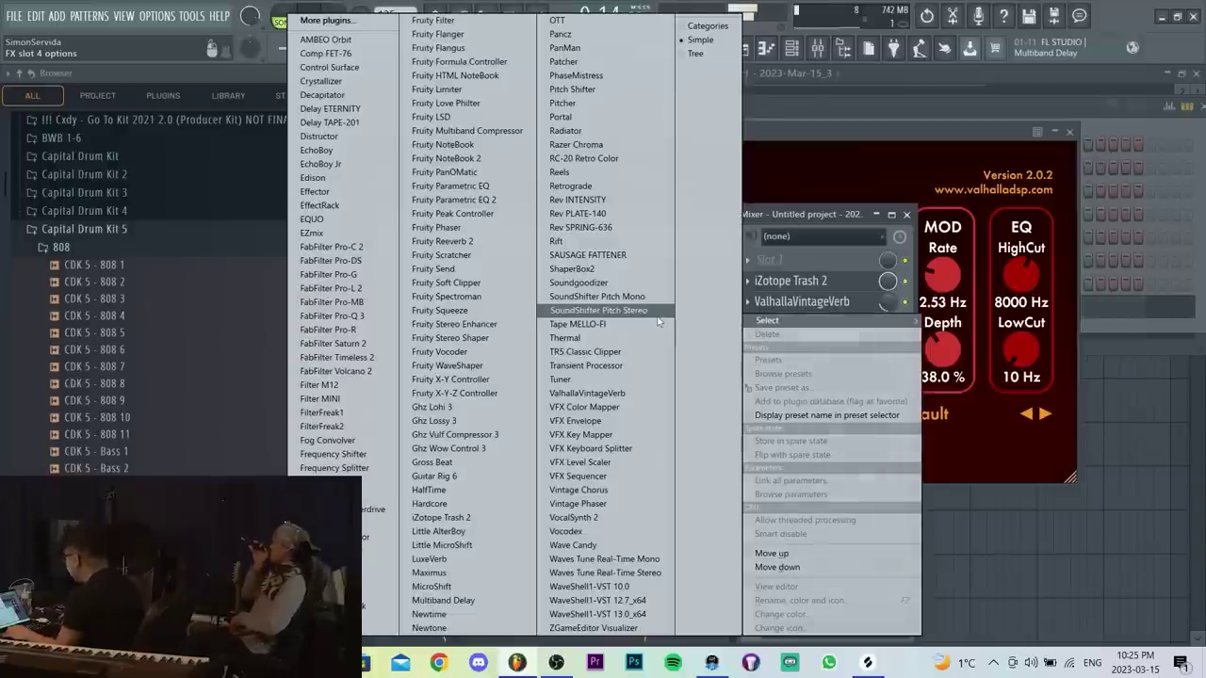
{"action": "left_click", "coordinate": [821, 216]}
Load the first preset from the Aggressive folder in iZotope Trash 2 on mixer track 6.
{"action": "left_click", "coordinate": [819, 283]}
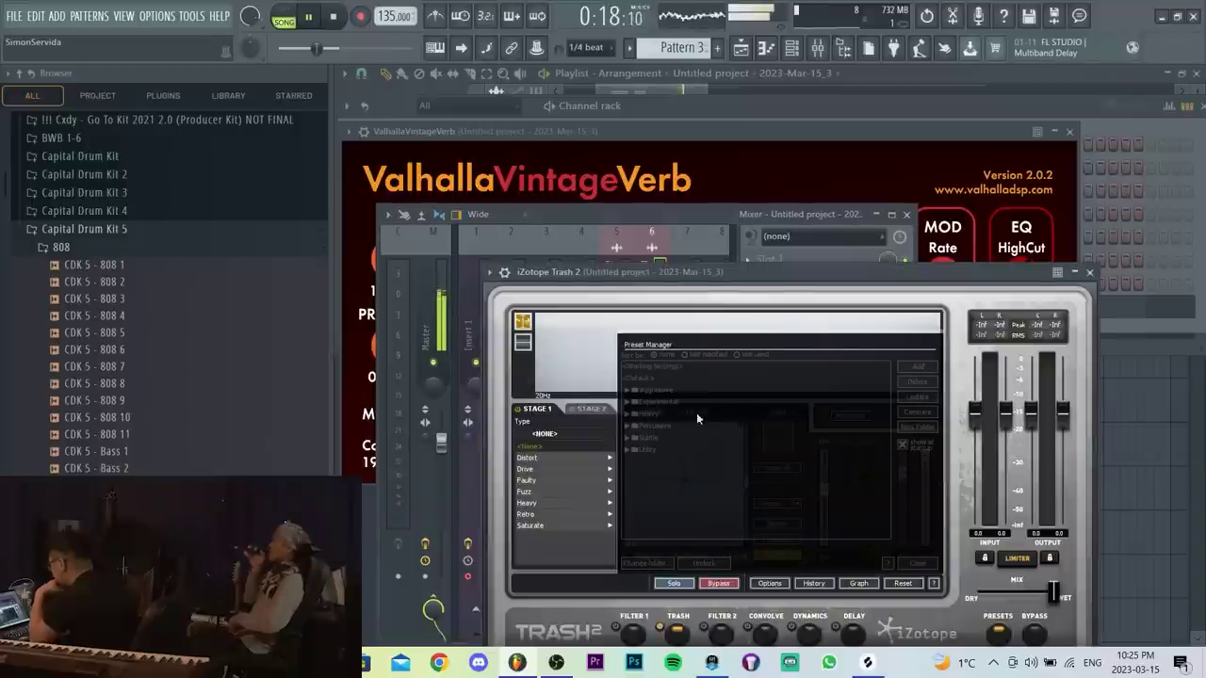
{"action": "left_click", "coordinate": [627, 391]}
{"action": "left_click", "coordinate": [648, 402]}
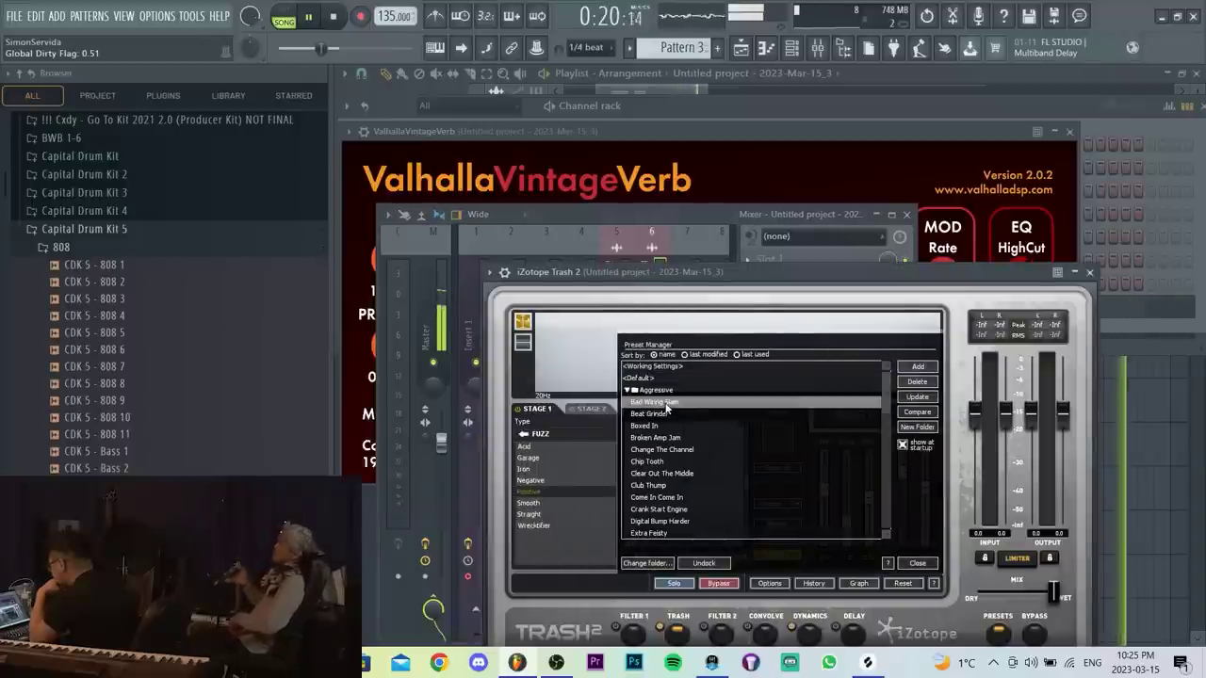
{"action": "left_click", "coordinate": [747, 217]}
Insert a SubLab instrument channel between Hat and Snare, browse its presets, and return to the playlist.
{"action": "left_click", "coordinate": [912, 111]}
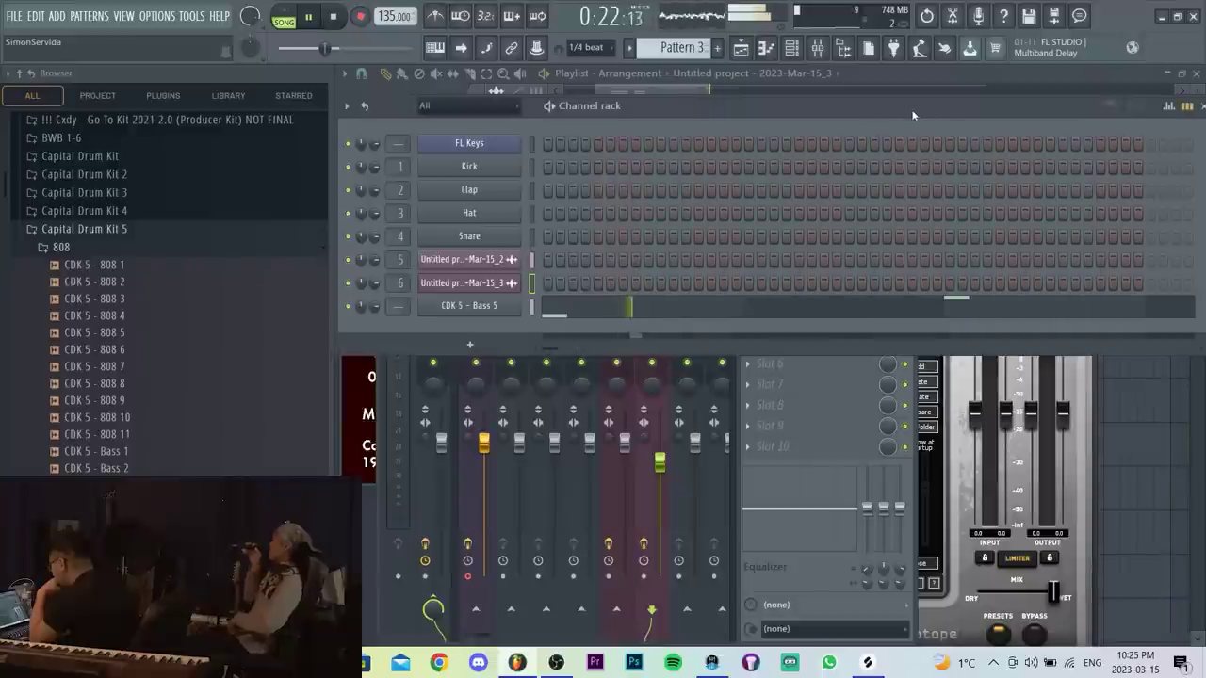
{"action": "right_click", "coordinate": [487, 243]}
{"action": "mouse_move", "coordinate": [565, 347]}
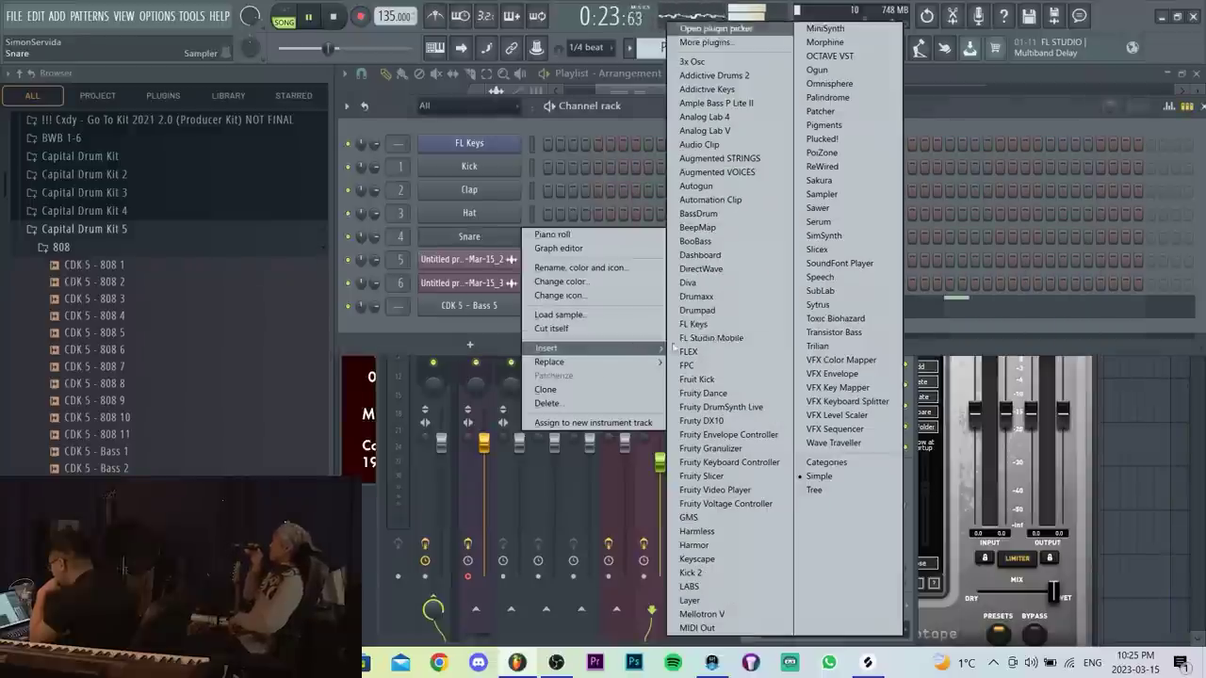
{"action": "left_click", "coordinate": [827, 292]}
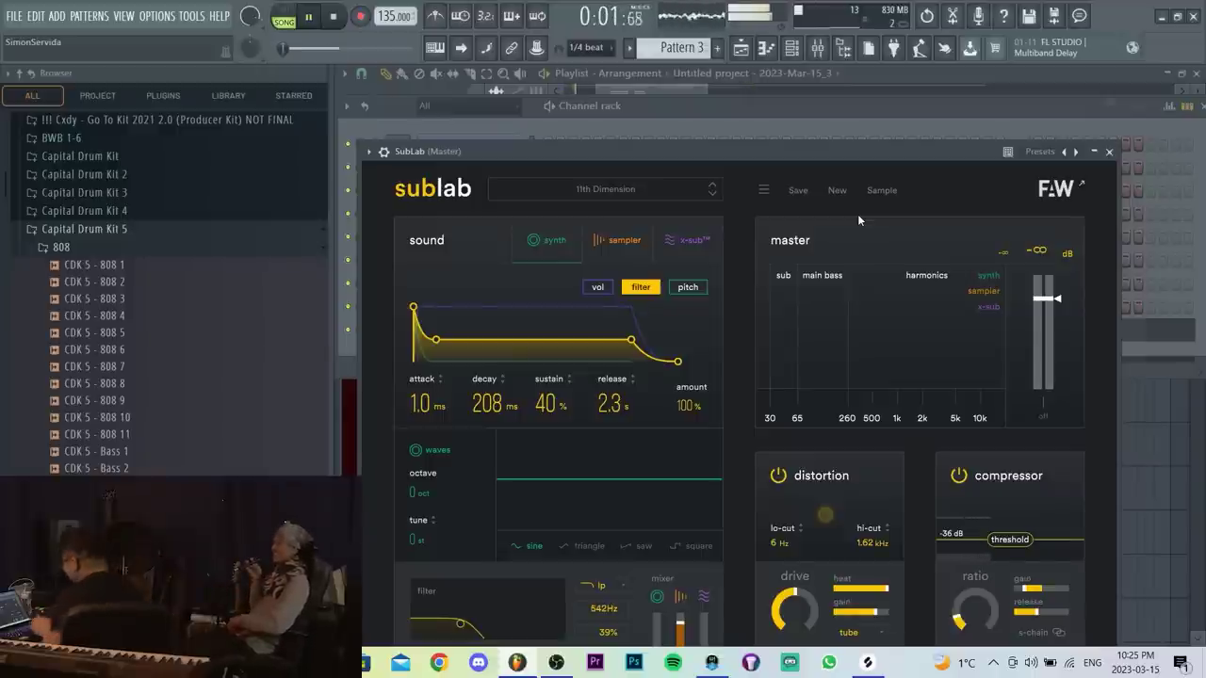
{"action": "left_click", "coordinate": [603, 190]}
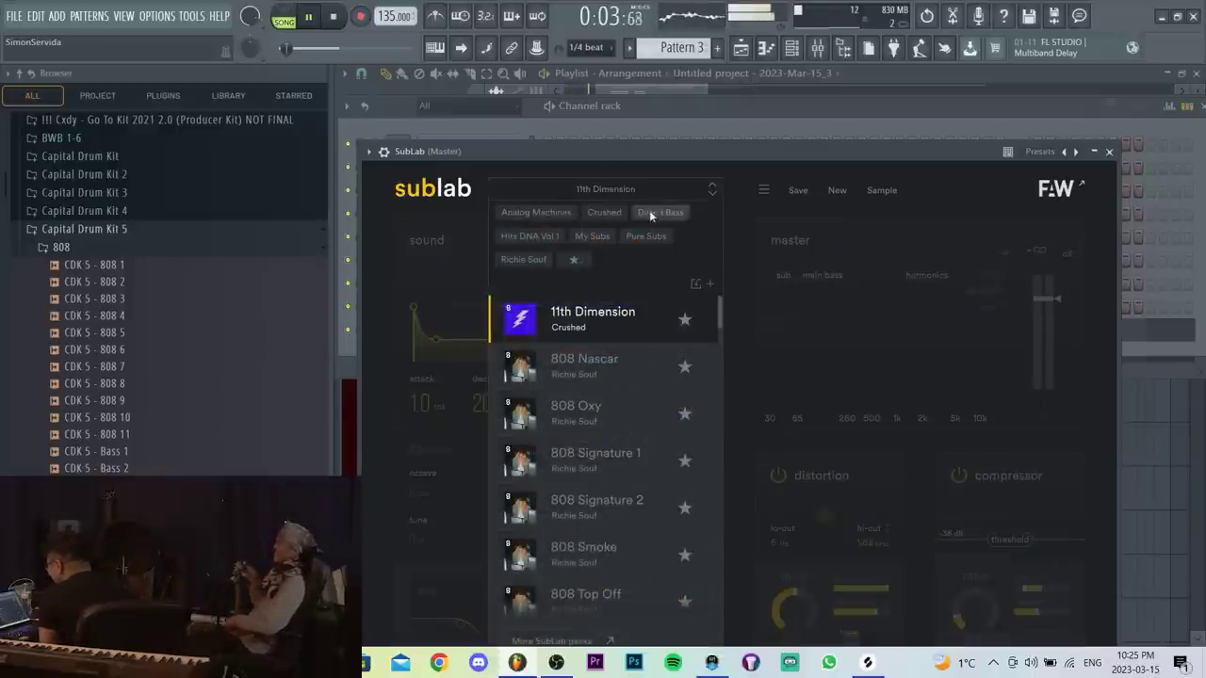
{"action": "left_click", "coordinate": [657, 91]}
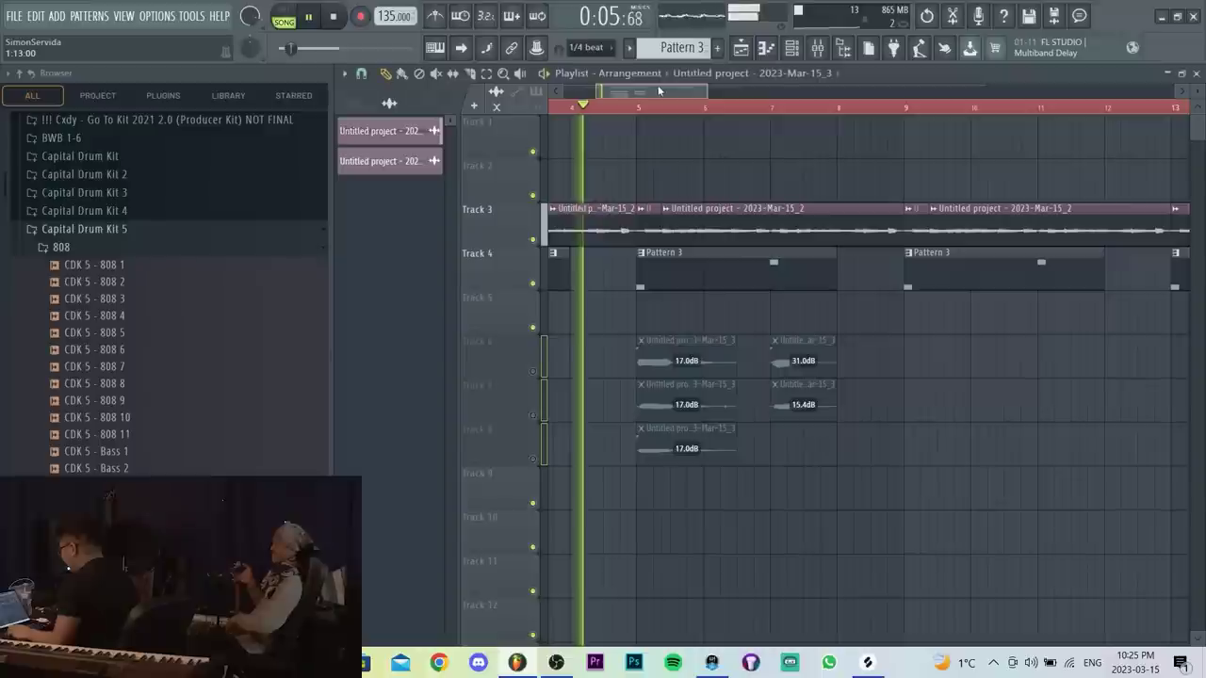
Stop song playback and turn off recording in Edison on mixer Insert 1.
{"action": "key", "text": "space"}
{"action": "key", "text": "F9"}
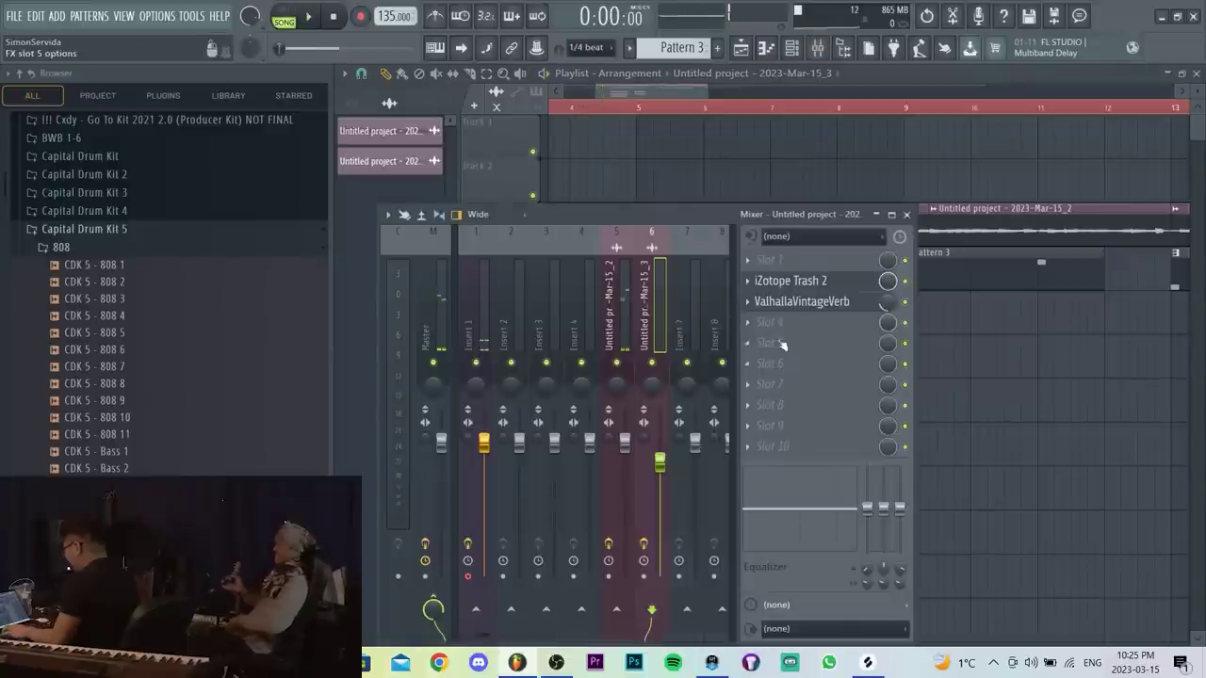
{"action": "left_click", "coordinate": [470, 296]}
{"action": "key", "text": "ctrl+e"}
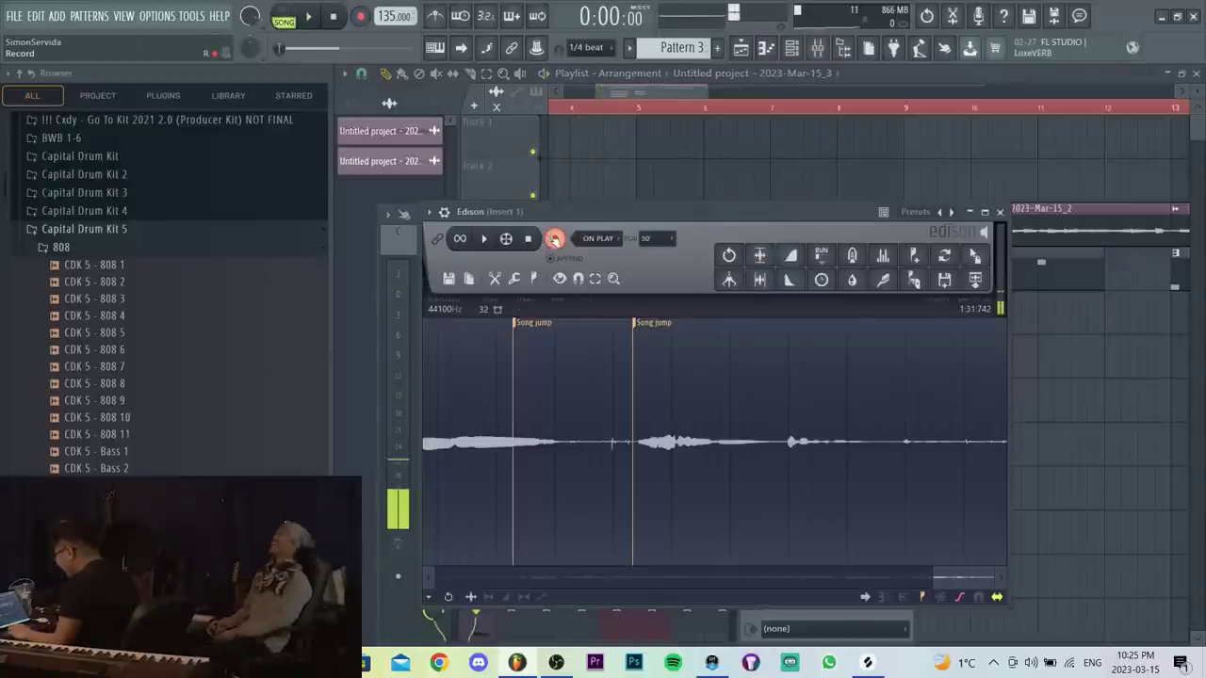
{"action": "left_click", "coordinate": [554, 238]}
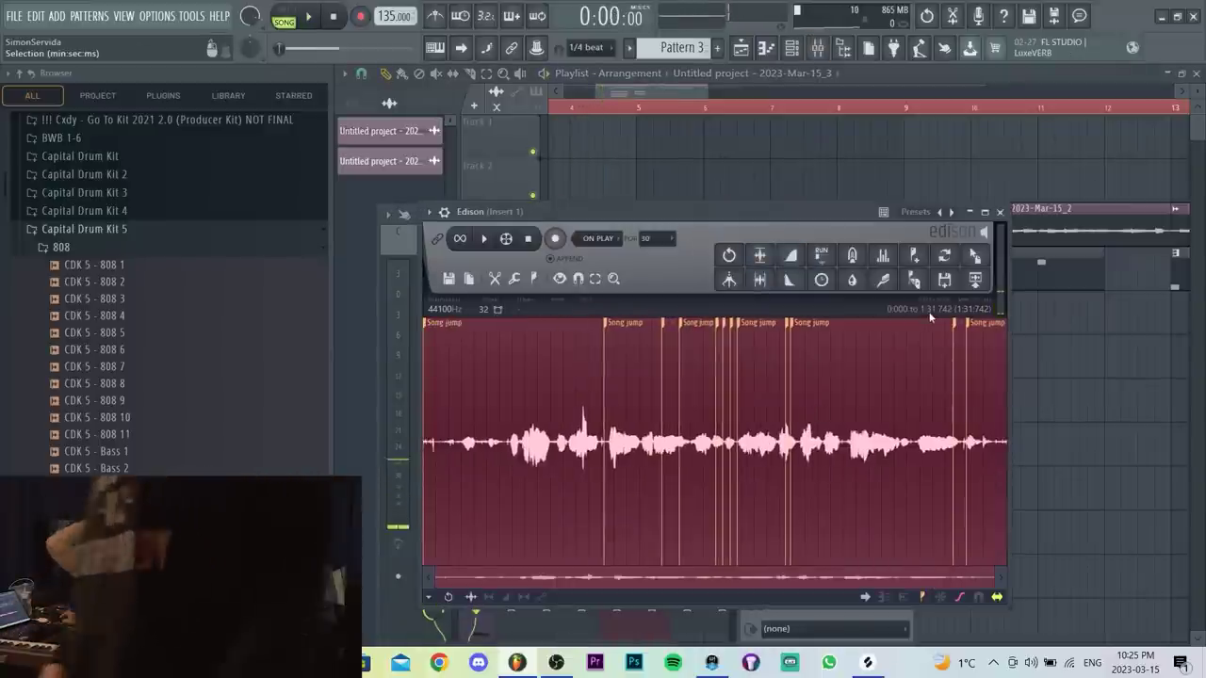
{"action": "left_click", "coordinate": [1093, 435]}
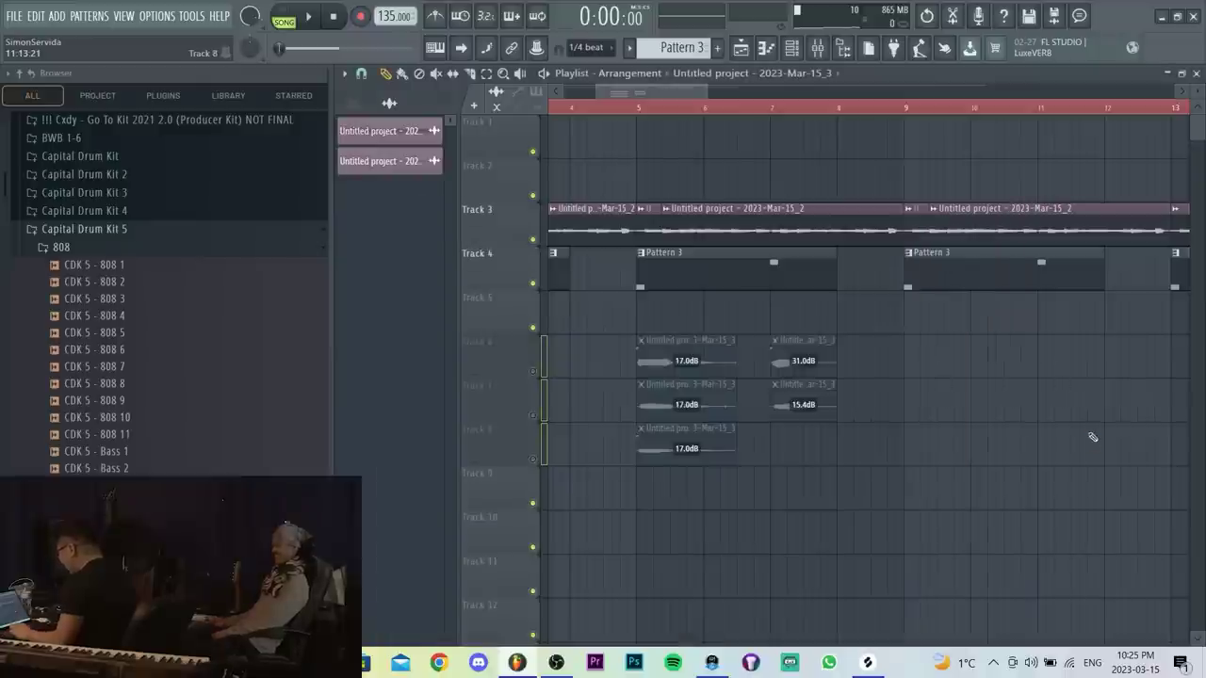
Open the SubLab instrument from the channel rack to look at its current preset.
{"action": "scroll", "coordinate": [1093, 435], "scroll_direction": "down", "scroll_amount": 5}
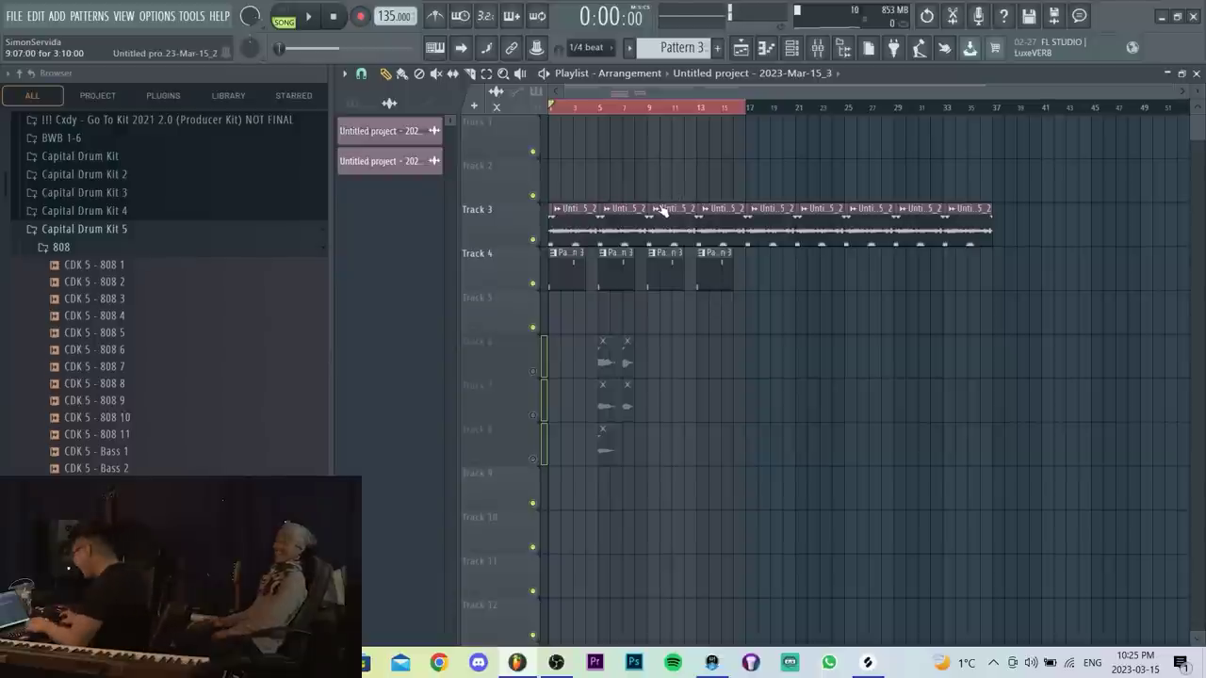
{"action": "key", "text": "F9"}
{"action": "left_click", "coordinate": [789, 54]}
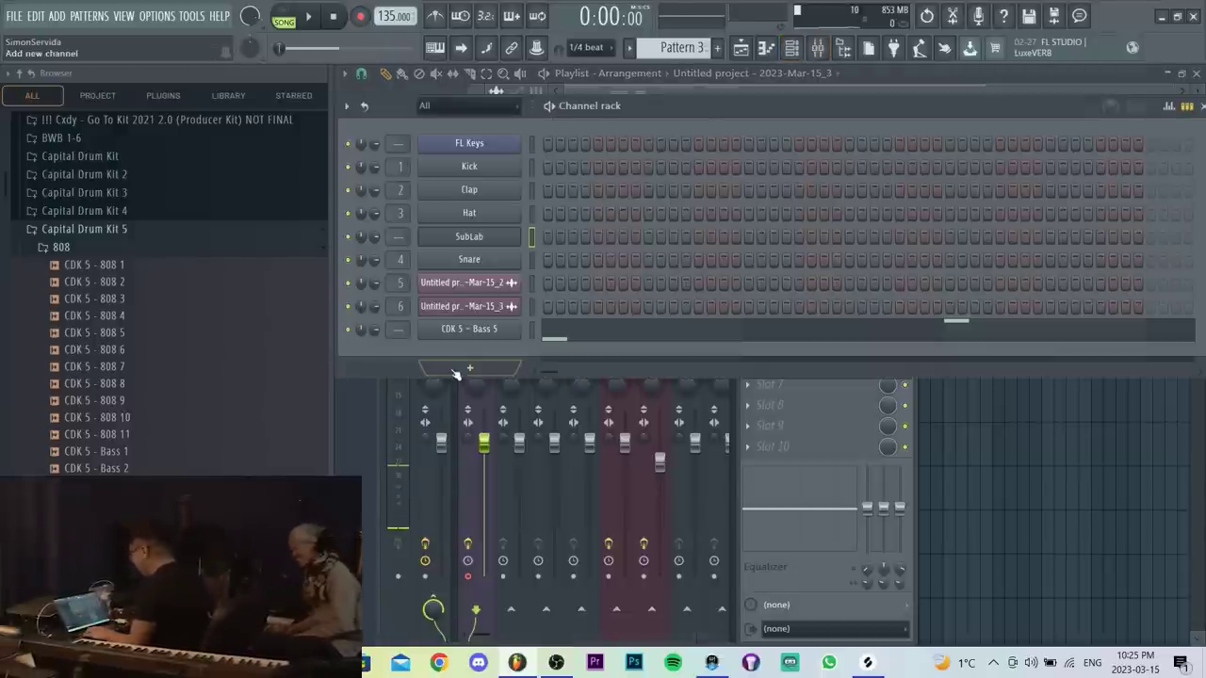
{"action": "left_click", "coordinate": [483, 243]}
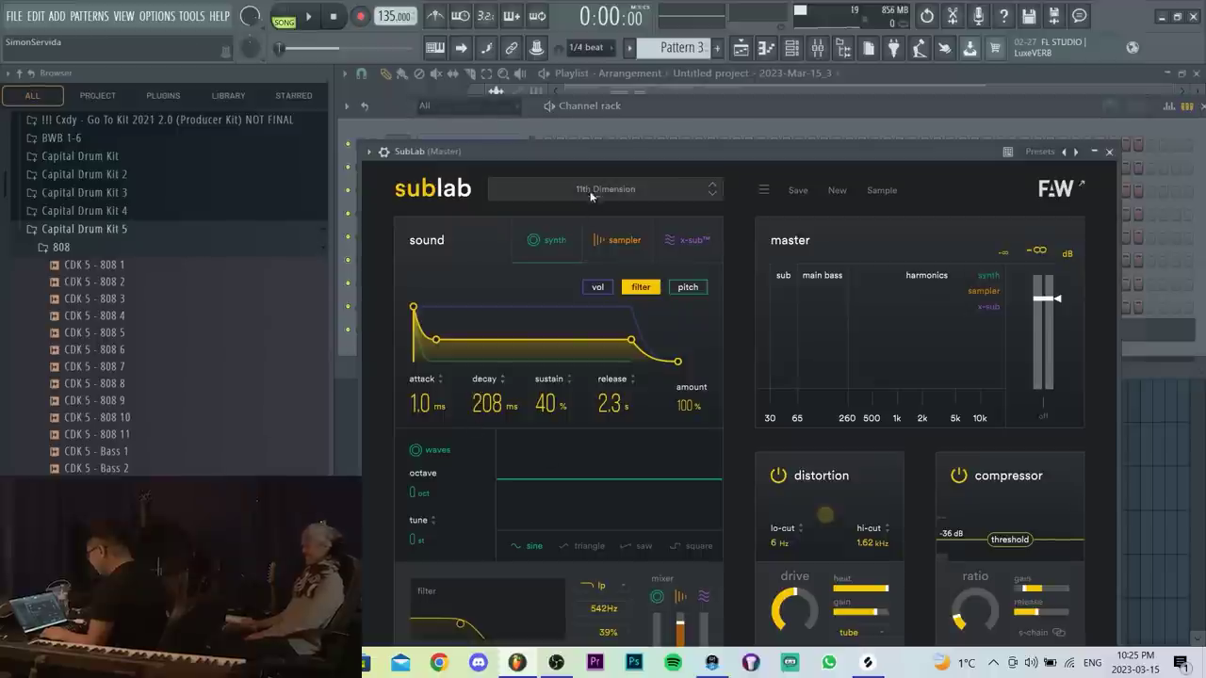
{"action": "left_click", "coordinate": [742, 129]}
Open SubLab's piano roll, audition notes in the lower octaves, and return to the playlist.
{"action": "right_click", "coordinate": [509, 236]}
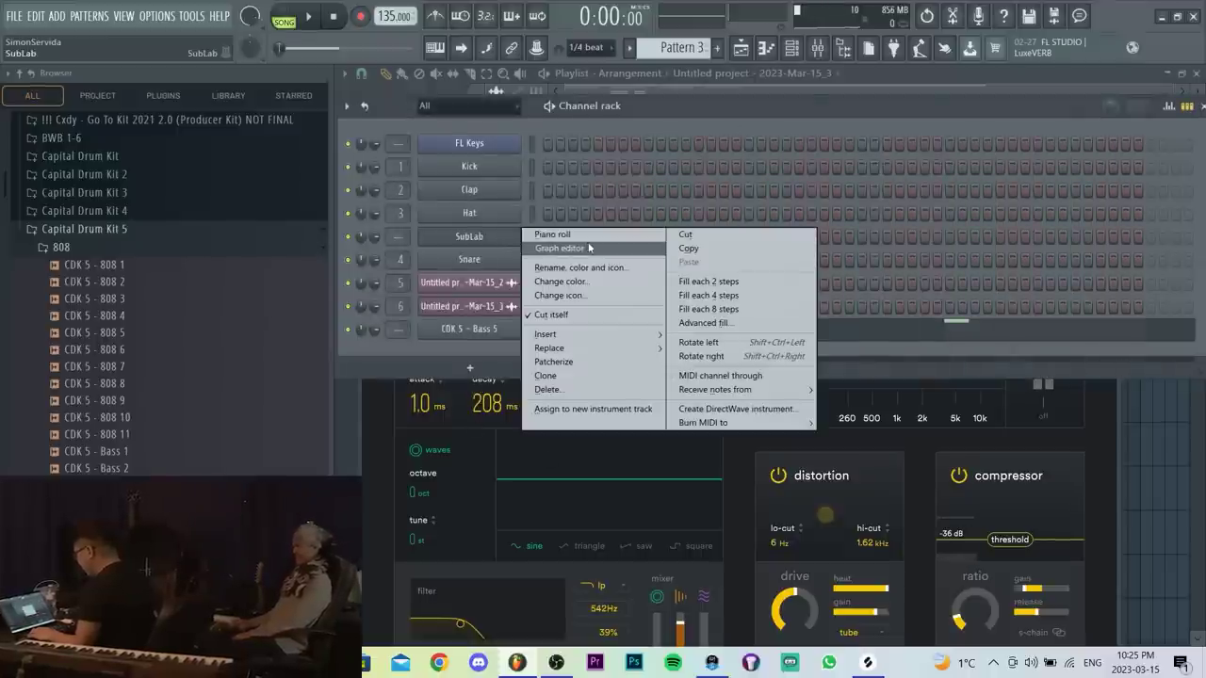
{"action": "left_click", "coordinate": [582, 236]}
{"action": "scroll", "coordinate": [382, 454], "scroll_direction": "down", "scroll_amount": 5}
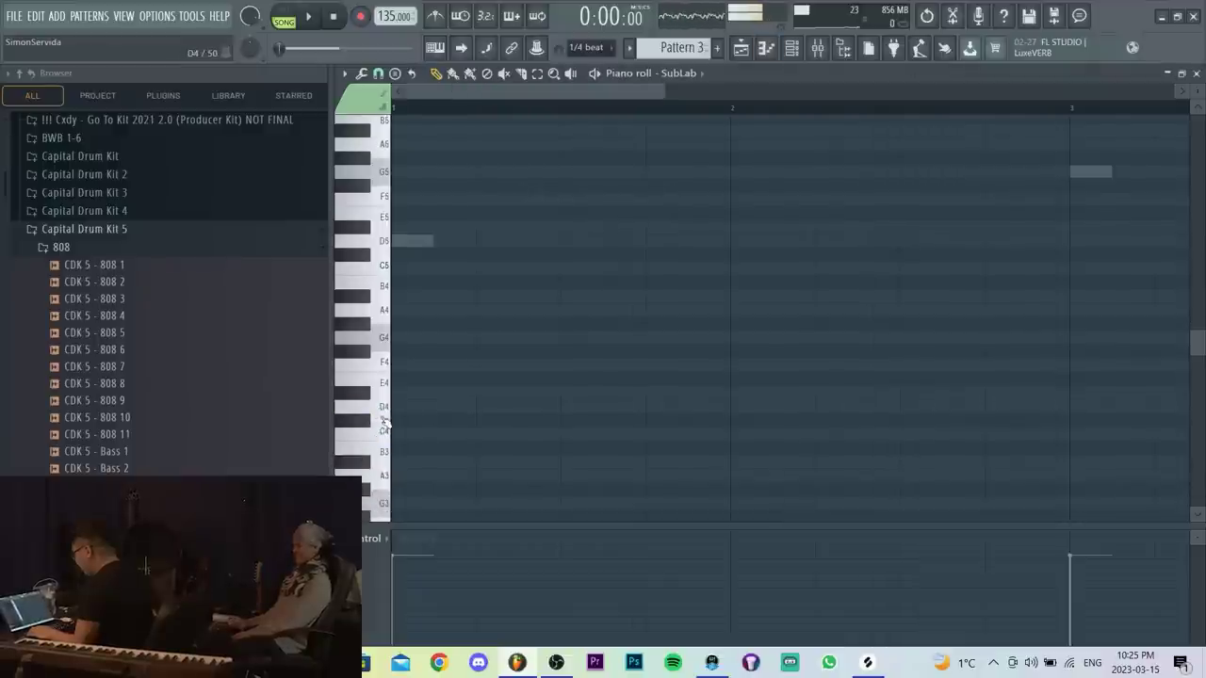
{"action": "scroll", "coordinate": [383, 408], "scroll_direction": "down", "scroll_amount": 2}
{"action": "scroll", "coordinate": [385, 494], "scroll_direction": "down", "scroll_amount": 4}
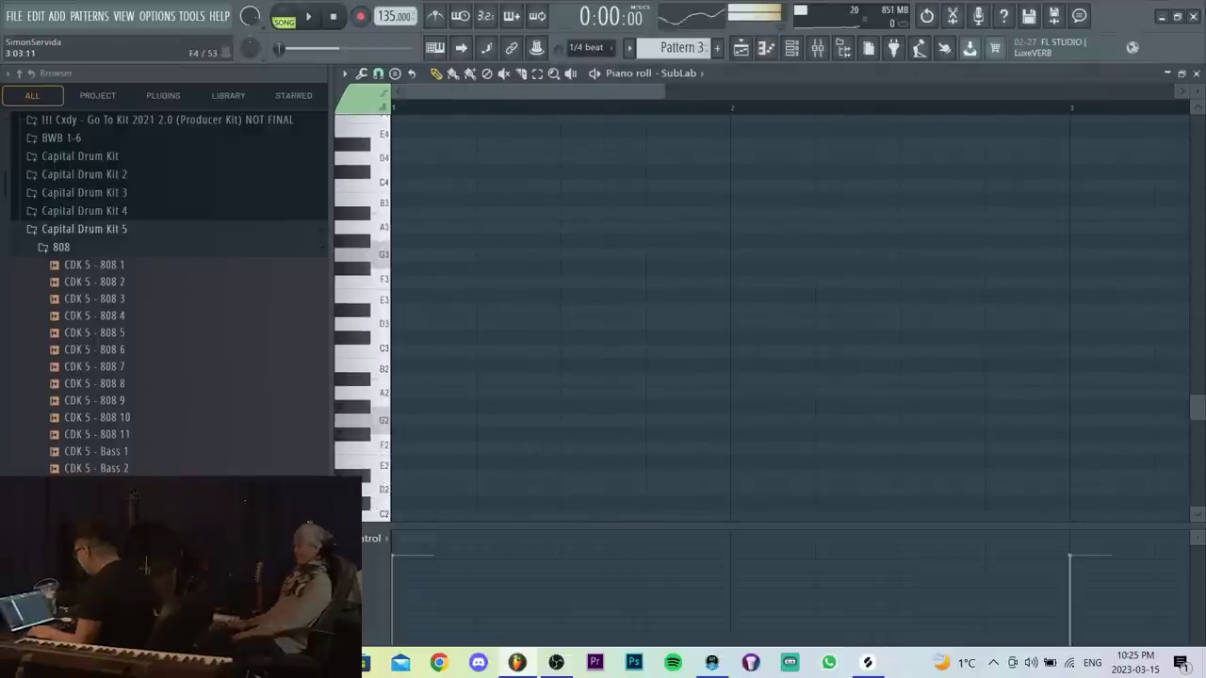
{"action": "left_click", "coordinate": [1196, 73]}
{"action": "left_click", "coordinate": [1157, 503]}
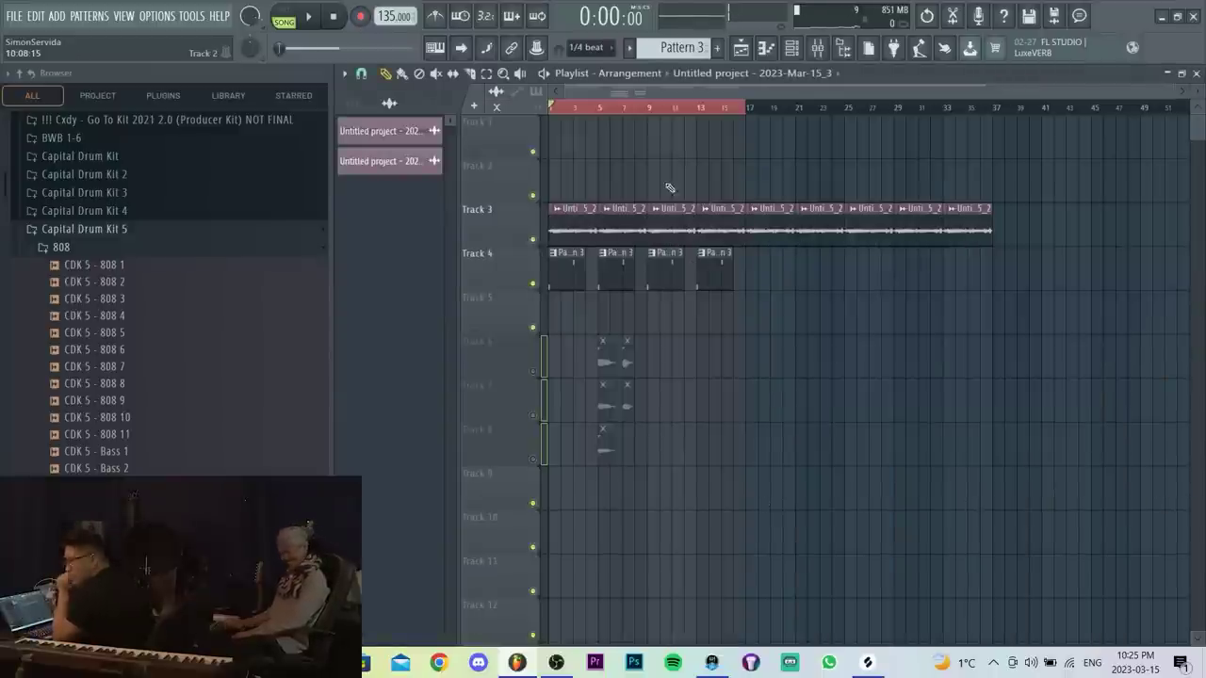
Play the song and audition closed hi-hat samples from the Organic Drums kit against it.
{"action": "key", "text": "F9"}
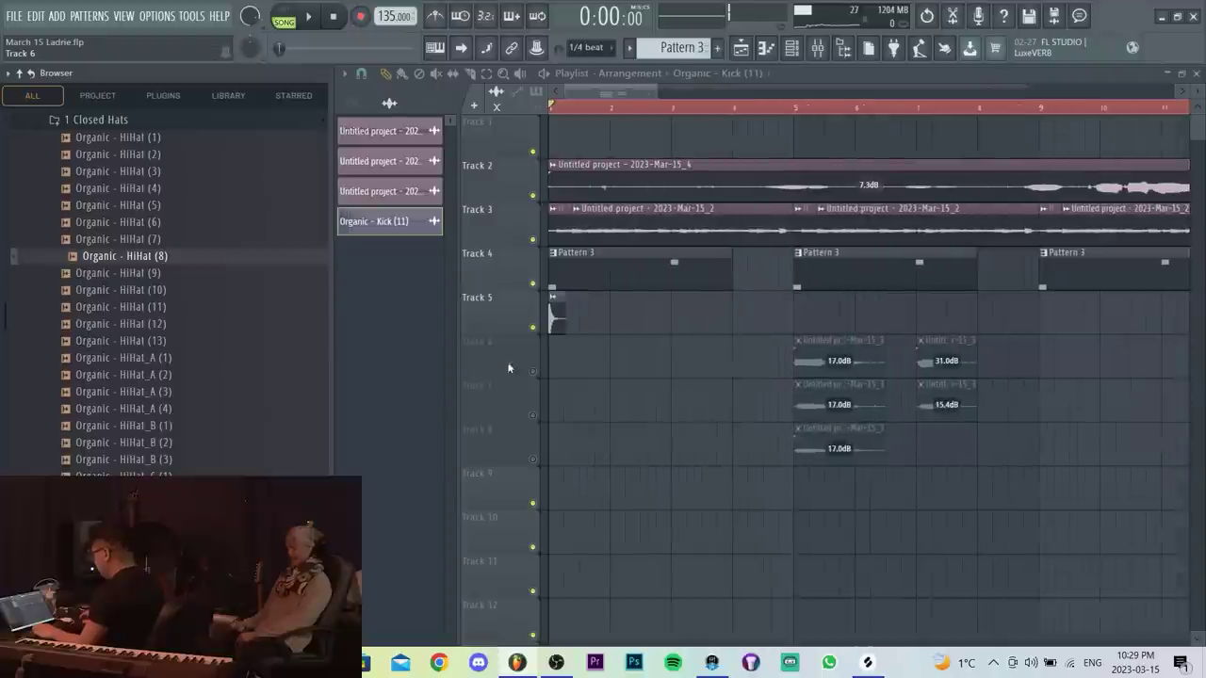
{"action": "key", "text": "space"}
{"action": "scroll", "coordinate": [201, 368], "scroll_direction": "down", "scroll_amount": 8}
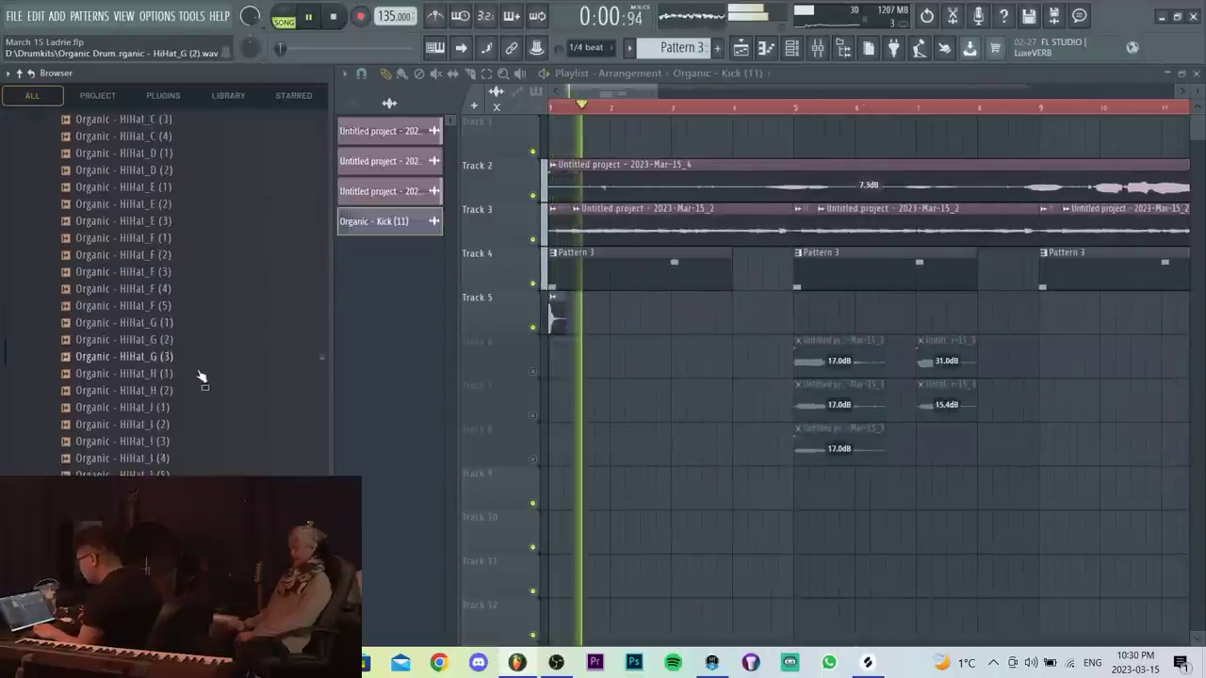
{"action": "scroll", "coordinate": [188, 346], "scroll_direction": "up", "scroll_amount": 8}
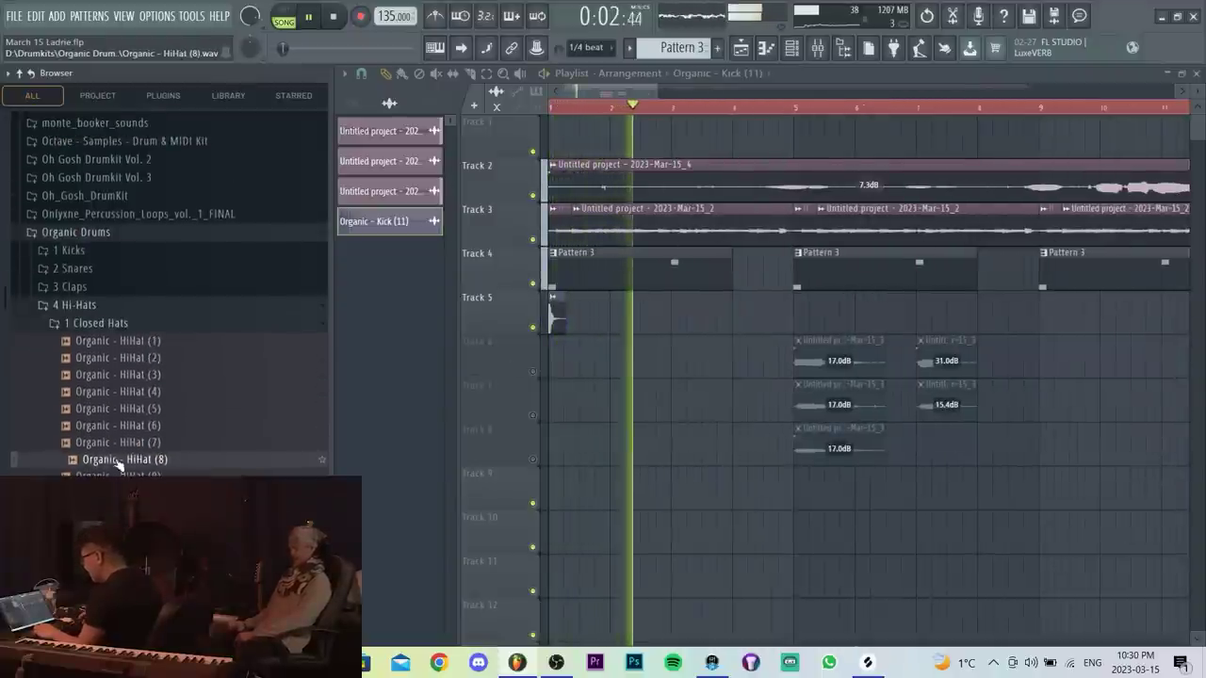
{"action": "scroll", "coordinate": [194, 363], "scroll_direction": "down", "scroll_amount": 6}
{"action": "left_click", "coordinate": [194, 360]}
{"action": "left_click", "coordinate": [195, 458]}
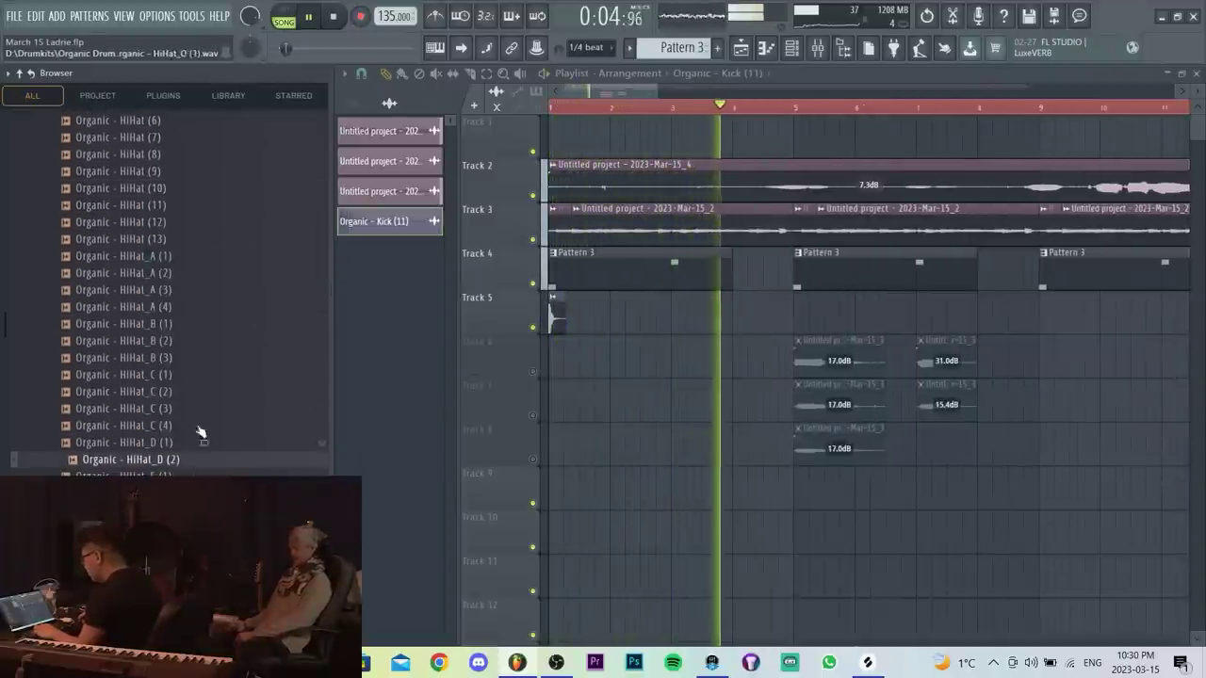
{"action": "left_click", "coordinate": [194, 375]}
{"action": "left_click", "coordinate": [185, 324]}
{"action": "left_click", "coordinate": [180, 273]}
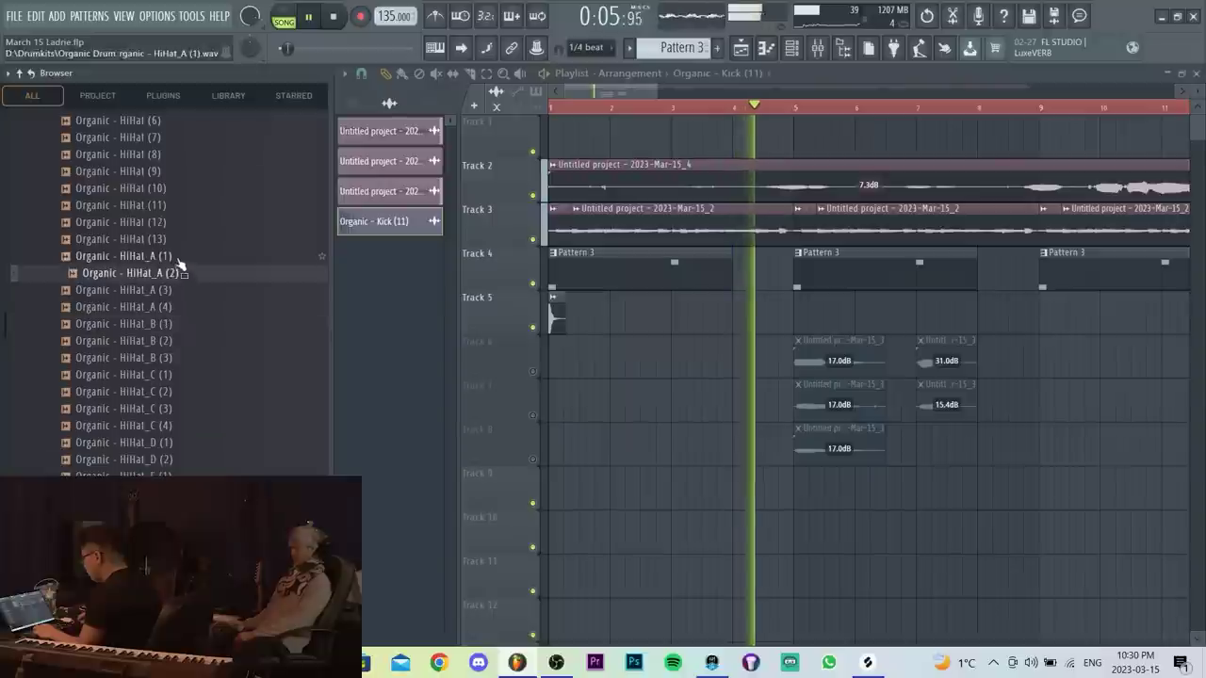
Load the Organic - HiHat_B (1) and Organic - HiHat_B (2) samples into new channels.
{"action": "right_click", "coordinate": [178, 330]}
{"action": "left_click", "coordinate": [230, 350]}
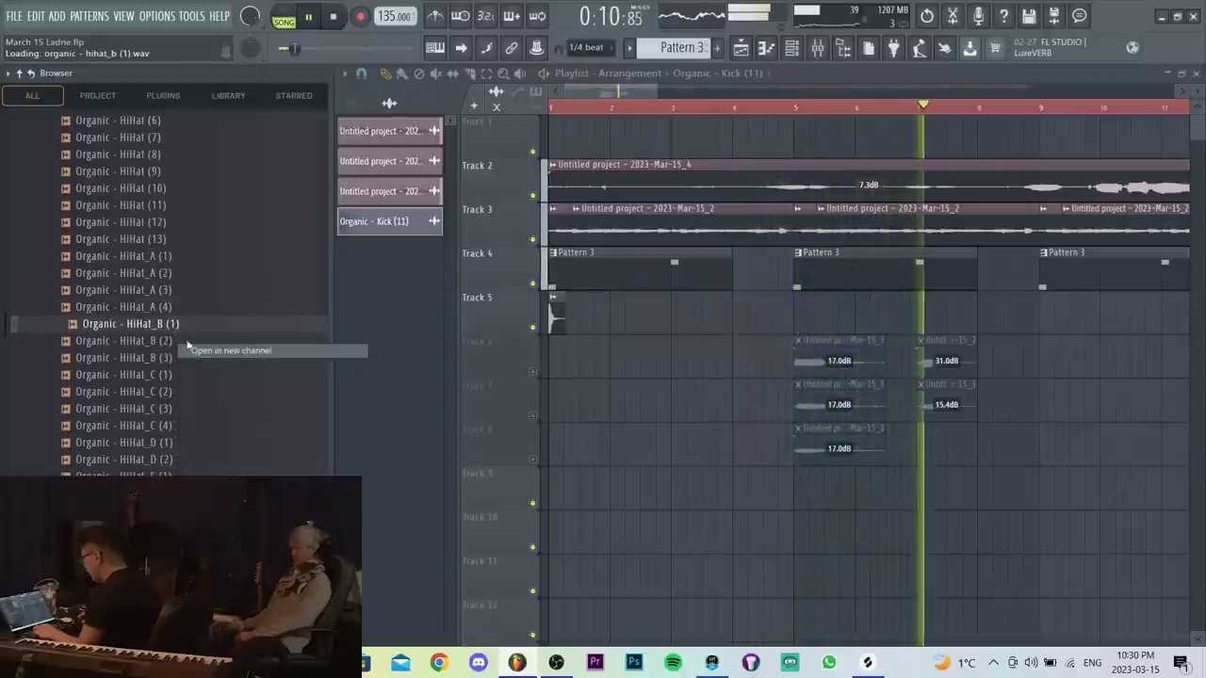
{"action": "right_click", "coordinate": [169, 340]}
{"action": "left_click", "coordinate": [221, 356]}
Switch to Pattern 4, fill every 2 steps of the Organic - HiHat_B (1) channel, and set playback to pattern mode.
{"action": "left_click", "coordinate": [791, 48]}
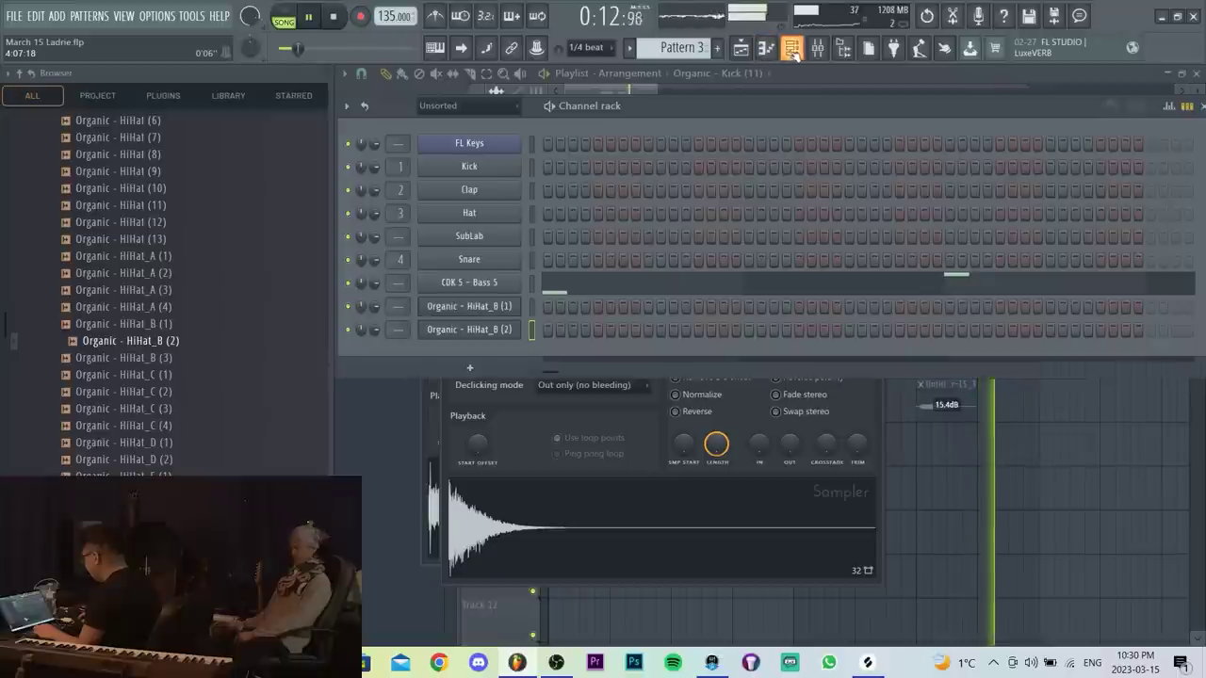
{"action": "key", "text": "plus"}
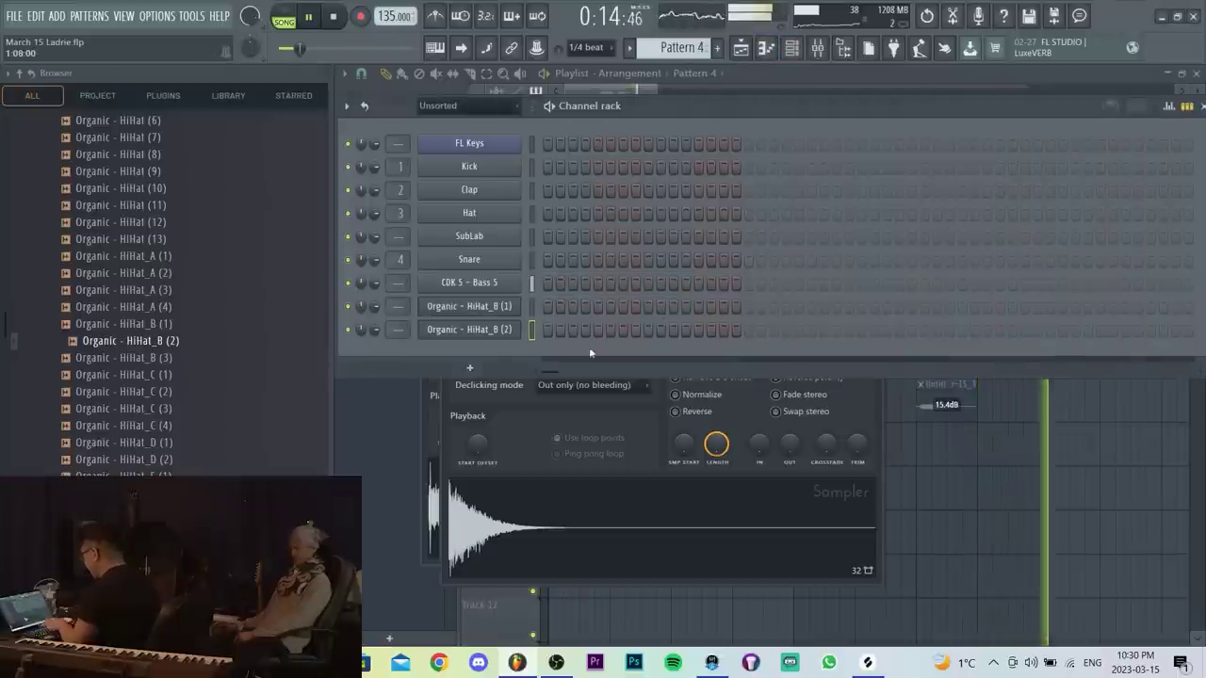
{"action": "right_click", "coordinate": [515, 306]}
{"action": "left_click", "coordinate": [738, 350]}
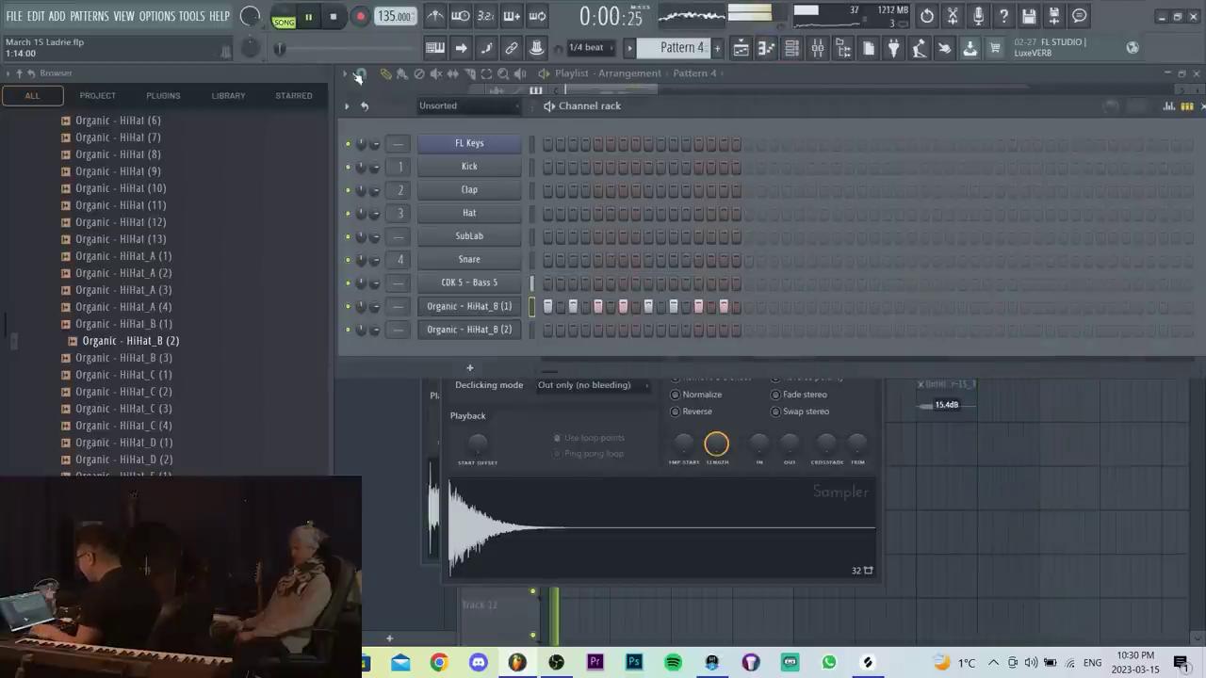
{"action": "left_click", "coordinate": [292, 20]}
{"action": "left_click", "coordinate": [997, 506]}
{"action": "key", "text": "F6"}
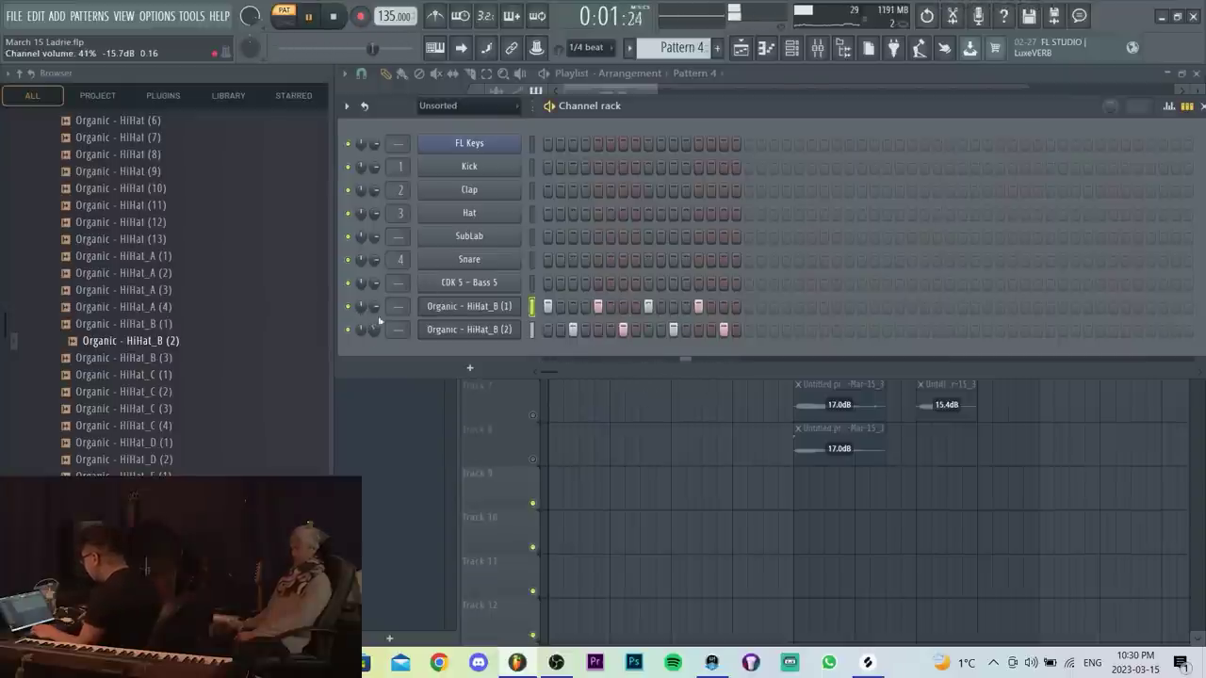
Review the Organic - HiHat_B (1) channel settings and set a fine time shift of 0:02 on Organic - HiHat_B (2).
{"action": "left_click", "coordinate": [486, 316]}
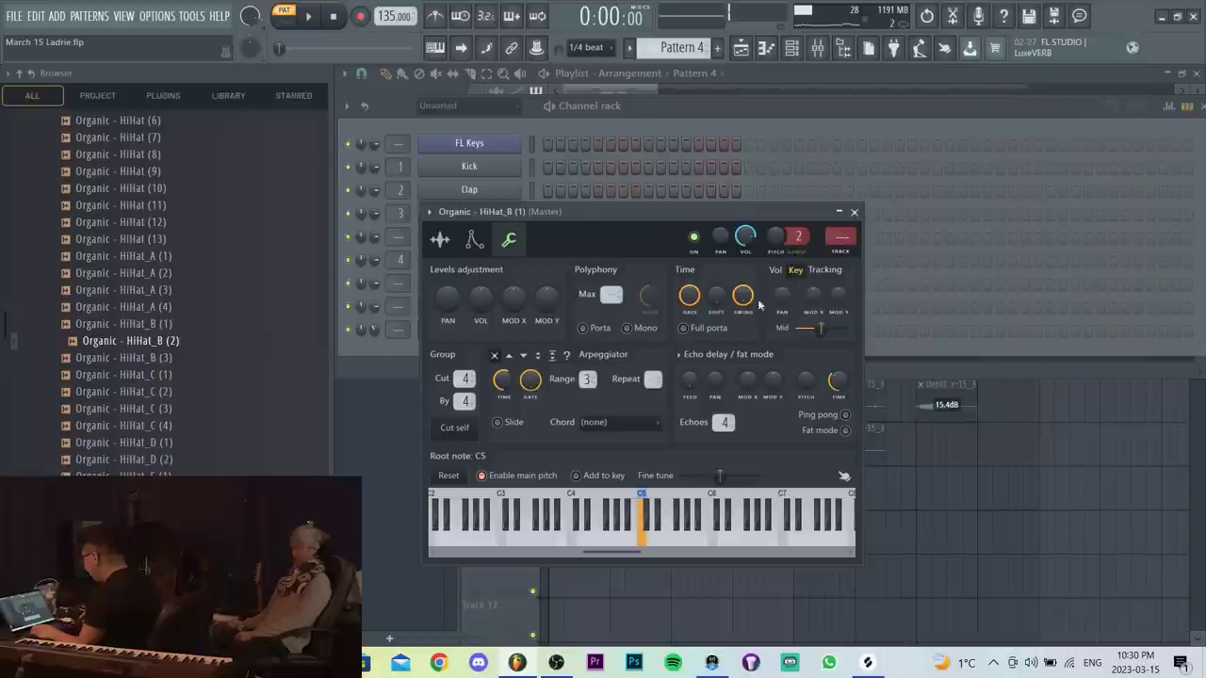
{"action": "left_click", "coordinate": [853, 212]}
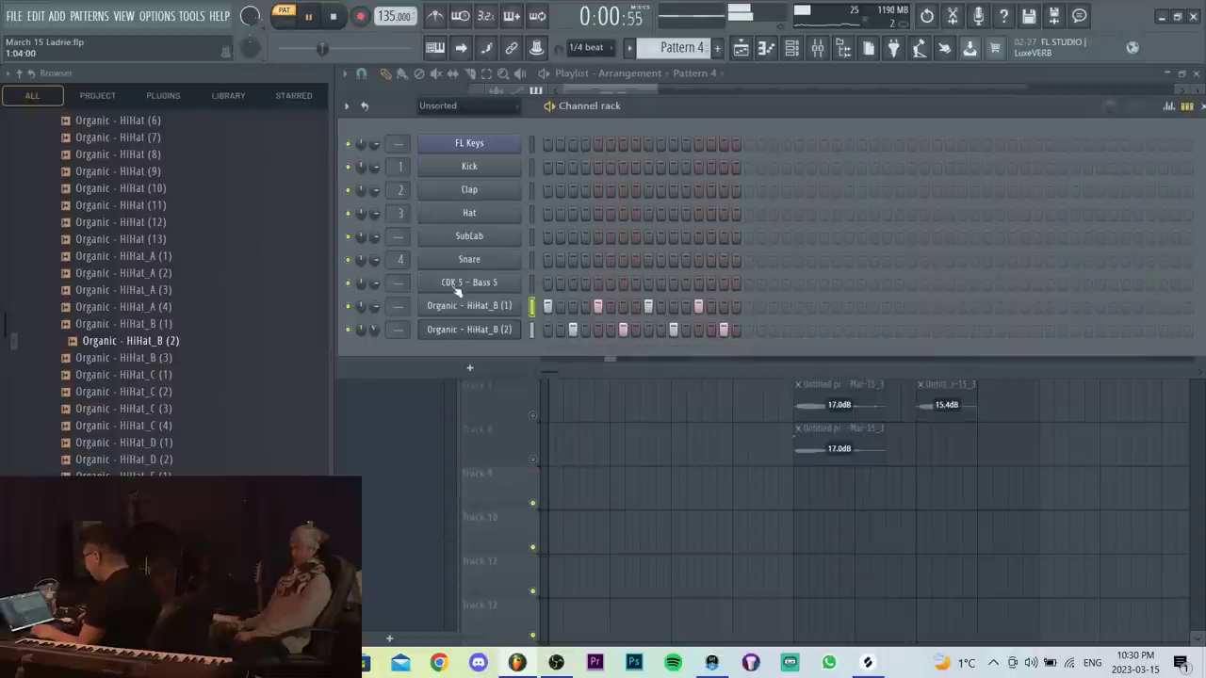
{"action": "left_click", "coordinate": [521, 329]}
{"action": "left_click", "coordinate": [529, 259]}
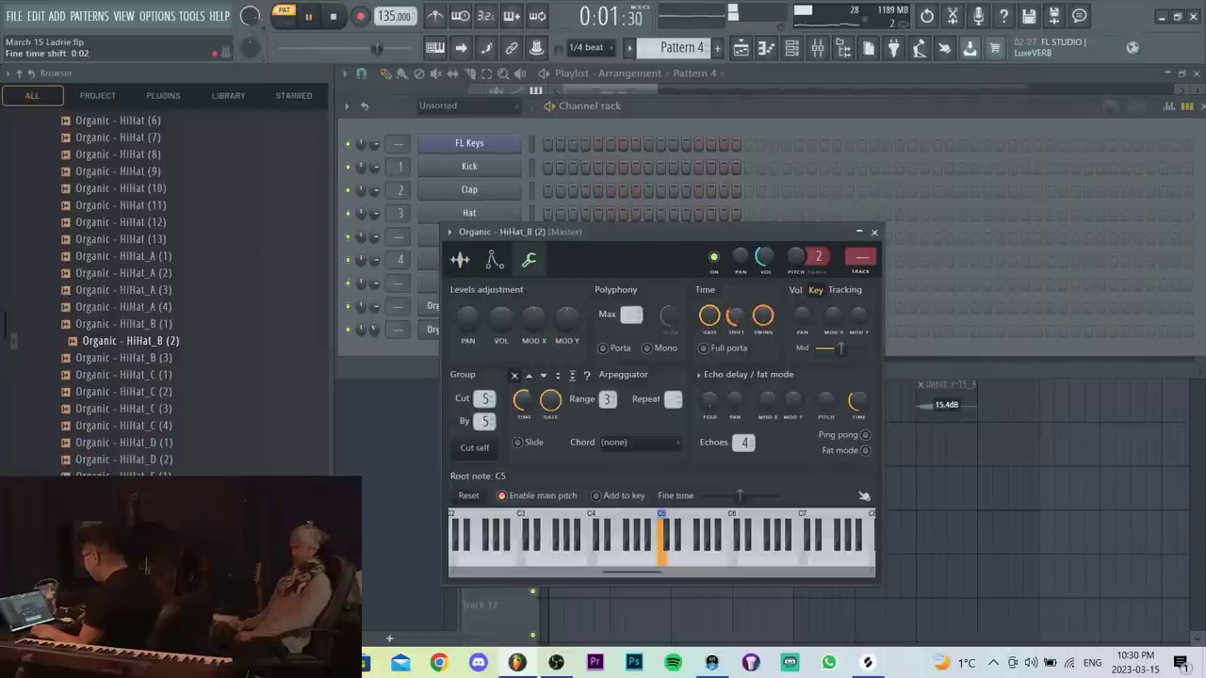
{"action": "left_click", "coordinate": [874, 232]}
Lower the velocities of the second and fourth Organic - HiHat_B (1) hits, bringing the fourth to about 56%.
{"action": "left_click", "coordinate": [1169, 104]}
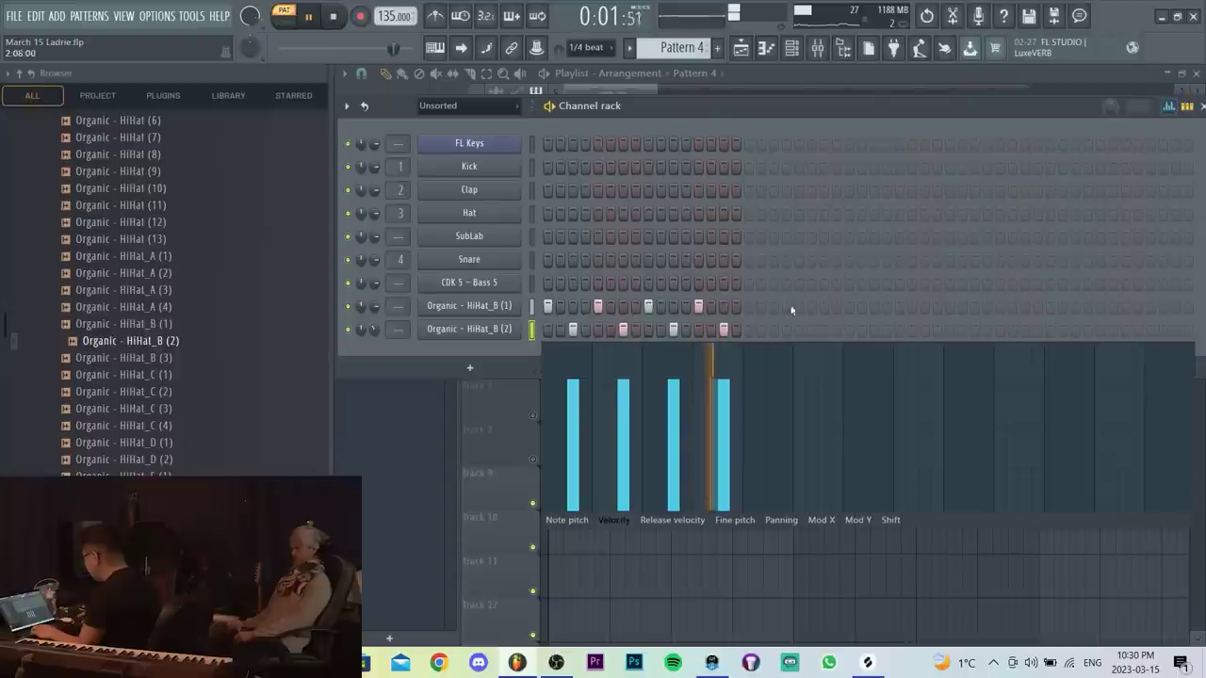
{"action": "left_click", "coordinate": [532, 307]}
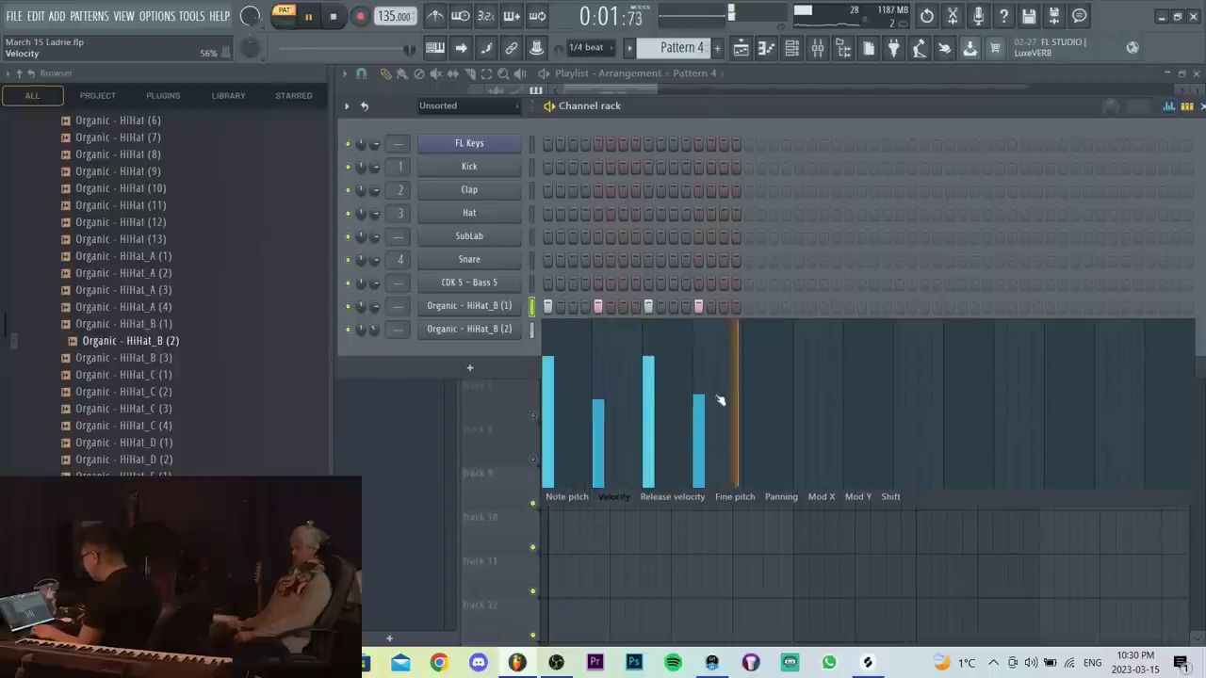
{"action": "key", "text": "F6"}
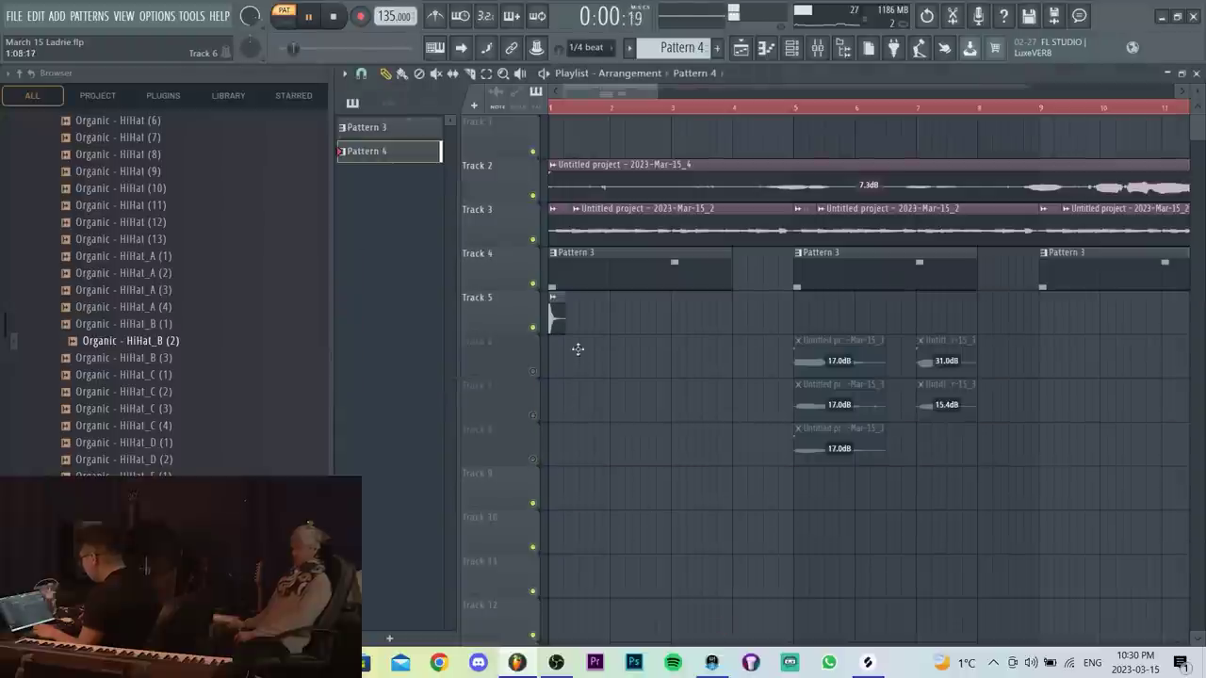
Enable track 6, place Pattern 4 on it at bar 1, and move the recorded audio clips down to tracks 9 to 11.
{"action": "left_click", "coordinate": [534, 371]}
{"action": "left_click_drag", "start_coordinate": [704, 407], "coordinate": [583, 359]}
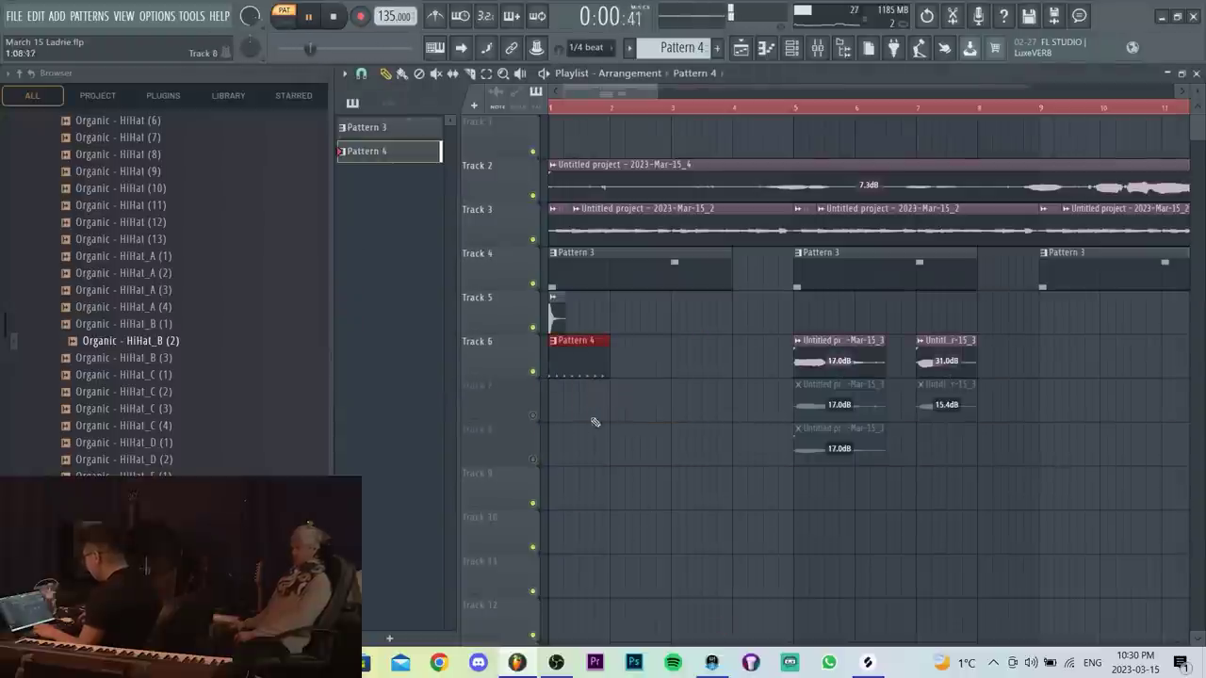
{"action": "left_click_drag", "start_coordinate": [992, 515], "coordinate": [831, 353]}
{"action": "key", "text": "shift+Down"}
{"action": "key", "text": "shift+Down"}
{"action": "key", "text": "shift+Down"}
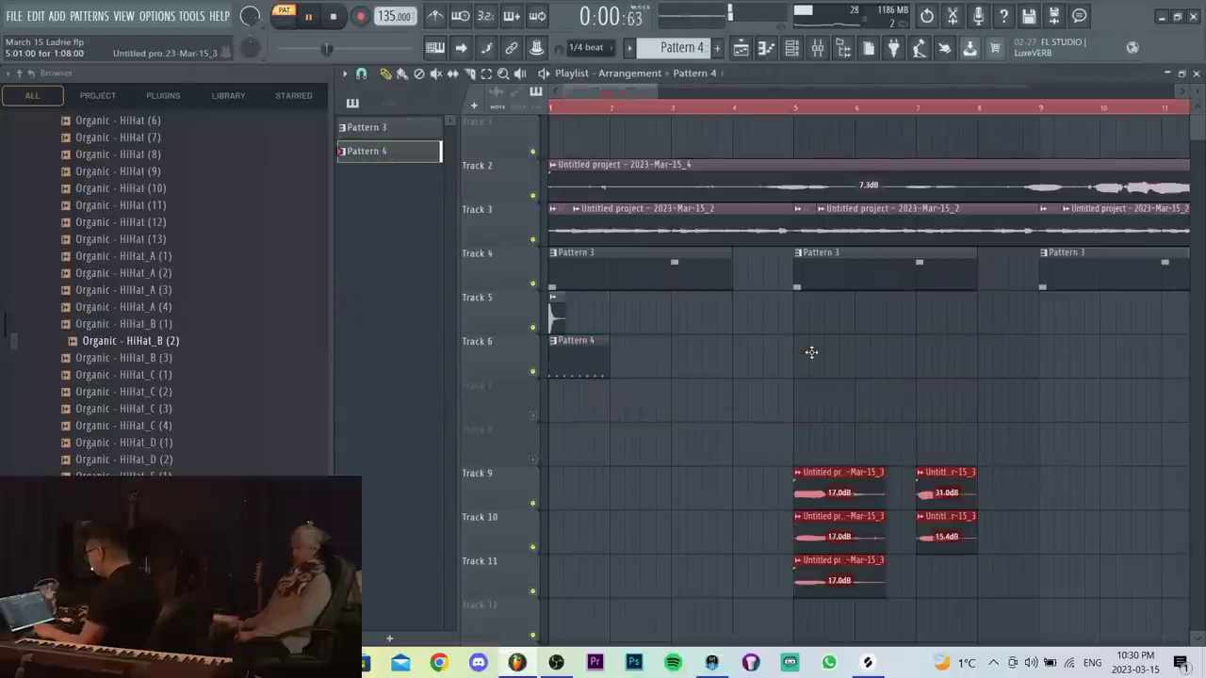
Switch to song mode, duplicate the kick and Pattern 4 clips into bar 2, and undo the Pattern 4 copies placed at bar 53.
{"action": "key", "text": "l"}
{"action": "left_click_drag", "start_coordinate": [641, 410], "coordinate": [645, 365]}
{"action": "left_click_drag", "start_coordinate": [783, 407], "coordinate": [550, 306]}
{"action": "left_click_drag", "start_coordinate": [748, 368], "coordinate": [515, 359]}
{"action": "key", "text": "ctrl+b"}
{"action": "scroll", "coordinate": [673, 355], "scroll_direction": "down", "scroll_amount": 5}
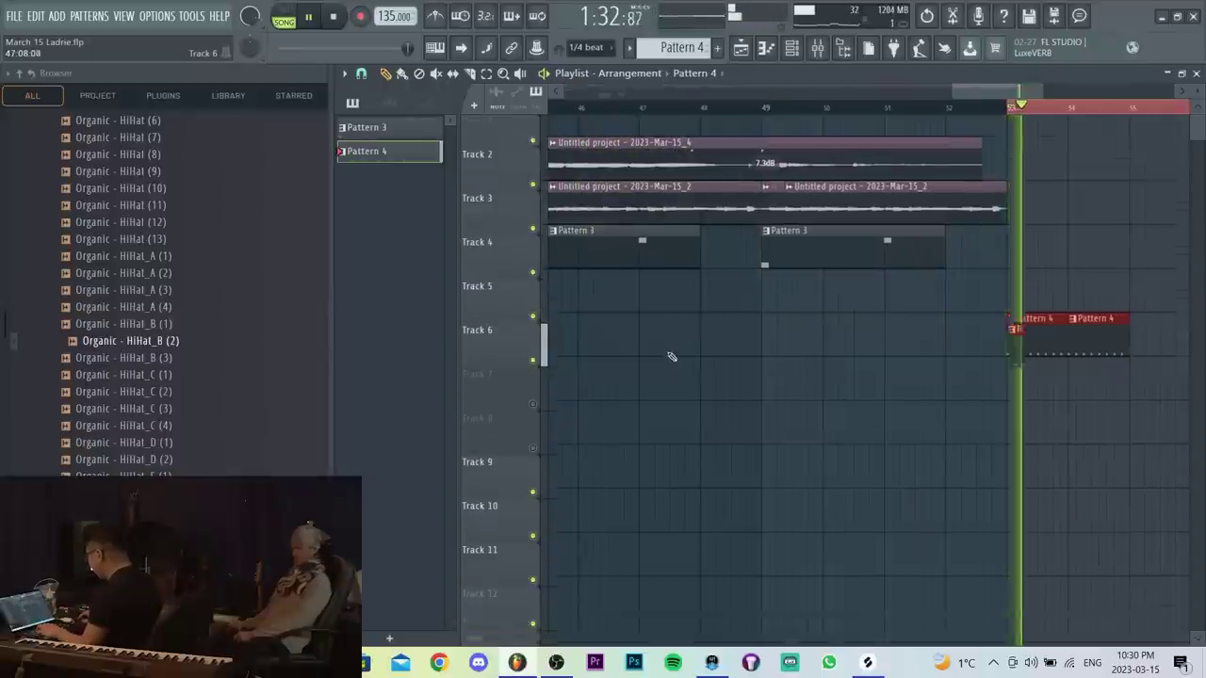
{"action": "key", "text": "ctrl+z"}
{"action": "key", "text": "space"}
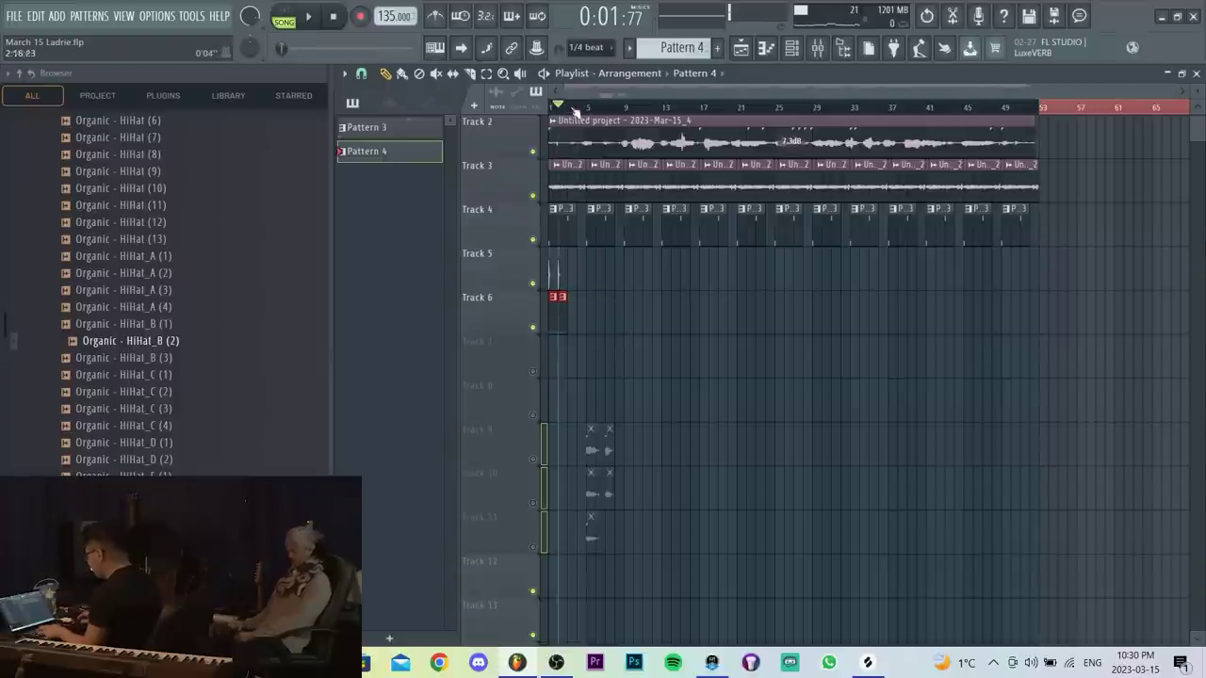
Try to duplicate the selected Pattern 4 clips along the playlist, and undo the copies.
{"action": "scroll", "coordinate": [574, 110], "scroll_direction": "up", "scroll_amount": 3}
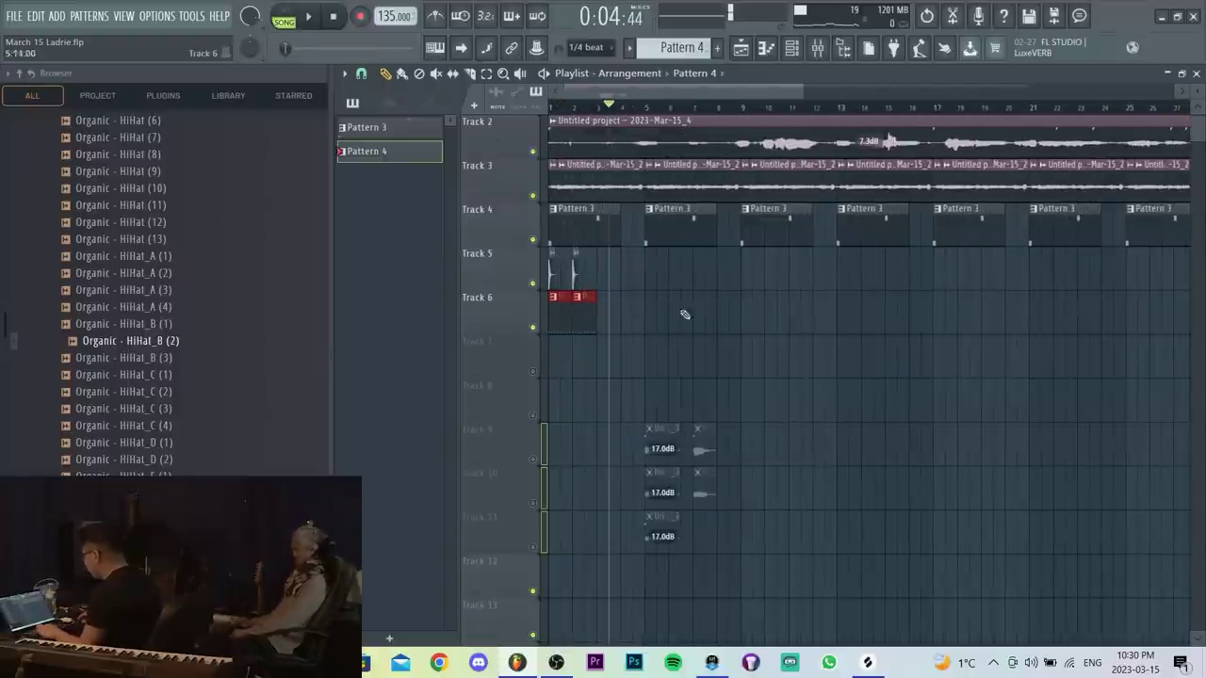
{"action": "key", "text": "ctrl+b"}
{"action": "key", "text": "ctrl+b"}
{"action": "key", "text": "ctrl+b"}
{"action": "scroll", "coordinate": [710, 314], "scroll_direction": "down", "scroll_amount": 6}
{"action": "key", "text": "ctrl+z"}
{"action": "key", "text": "ctrl+z"}
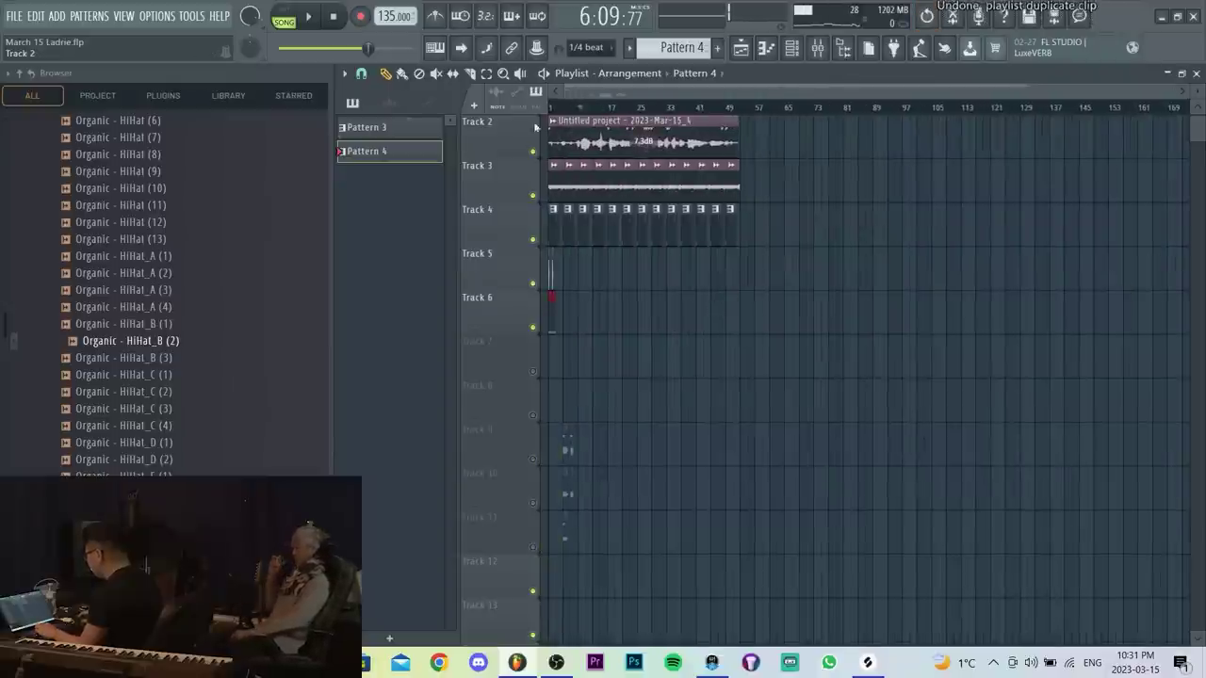
Select the opening clips on tracks 5 and 6 and duplicate them along the arrangement.
{"action": "scroll", "coordinate": [565, 170], "scroll_direction": "up", "scroll_amount": 6}
{"action": "left_click_drag", "start_coordinate": [760, 316], "coordinate": [560, 326]}
{"action": "key", "text": "ctrl+b"}
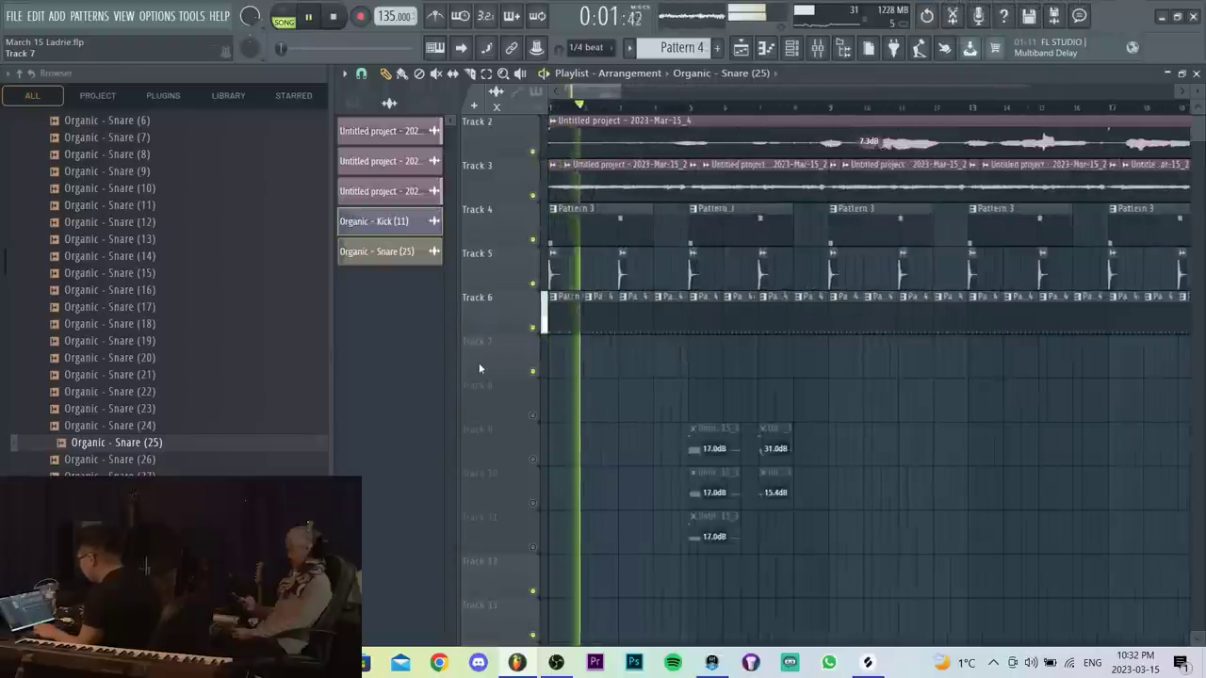
Place Organic - Snare (25) on track 7 at beat 2 of bar 1 and slice off its tail to a one-beat clip.
{"action": "scroll", "coordinate": [584, 365], "scroll_direction": "up", "scroll_amount": 5}
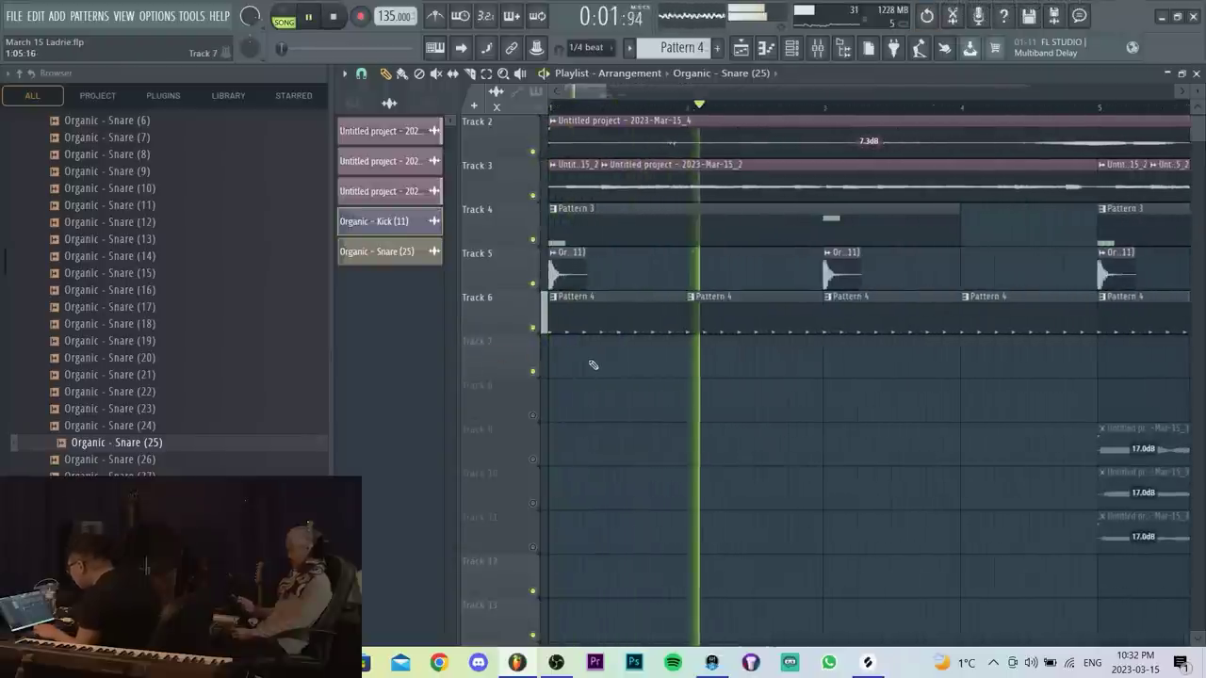
{"action": "left_click", "coordinate": [593, 364]}
{"action": "left_click_drag", "start_coordinate": [649, 361], "coordinate": [641, 365]}
{"action": "key", "text": "c"}
{"action": "left_click", "coordinate": [630, 366]}
{"action": "right_click", "coordinate": [625, 367]}
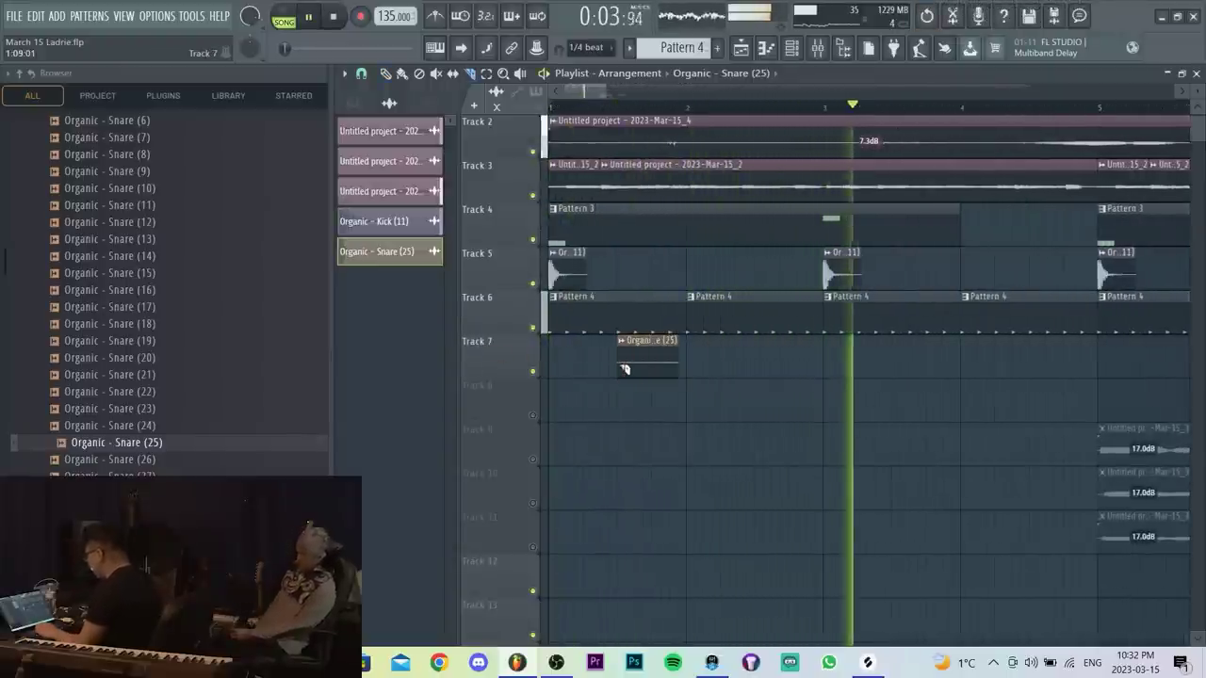
{"action": "key", "text": "ctrl+z"}
{"action": "left_click", "coordinate": [625, 368]}
{"action": "key", "text": "p"}
{"action": "right_click", "coordinate": [630, 367]}
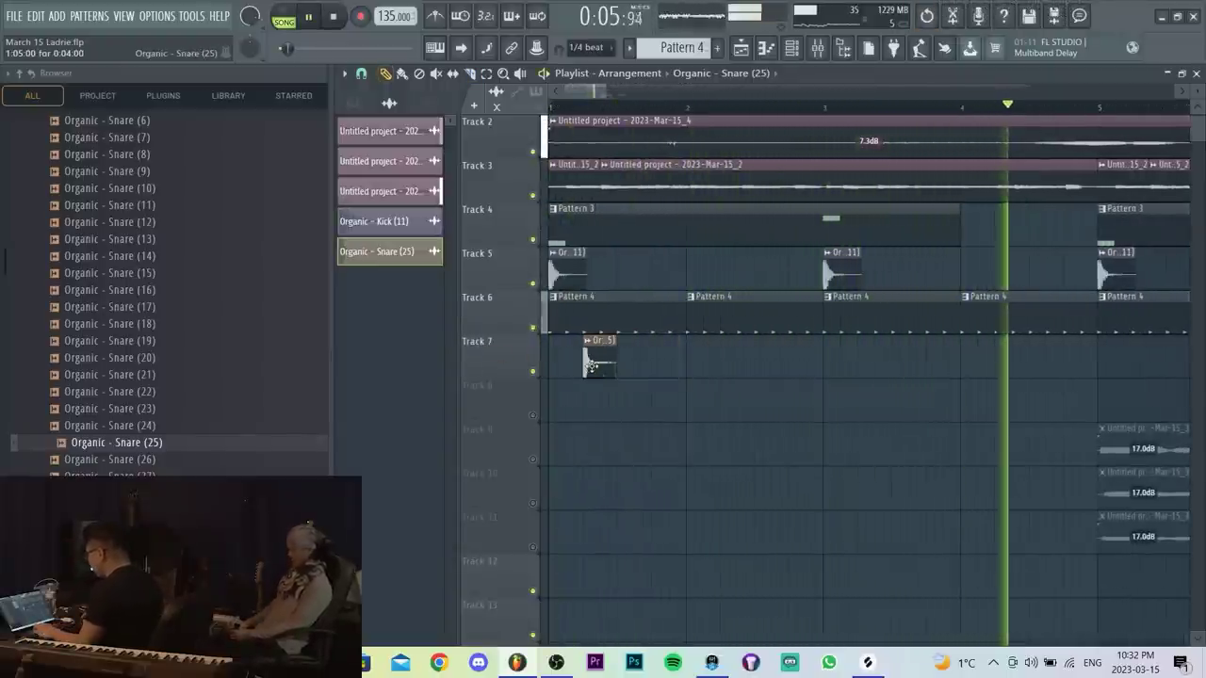
Add copies of the shortened snare clip on track 7 at beat 4 of bar 1 and beat 2 of bar 2.
{"action": "double_click", "coordinate": [602, 364]}
{"action": "left_click", "coordinate": [892, 250]}
{"action": "left_click", "coordinate": [658, 363]}
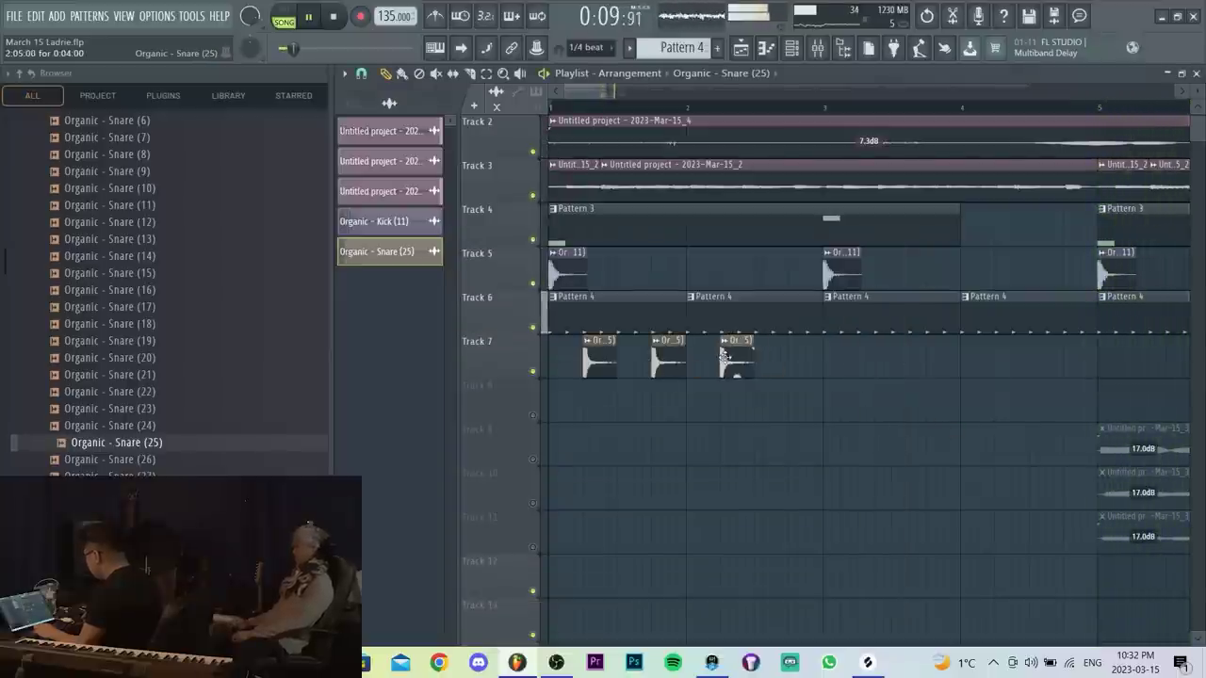
Duplicate the snare clips on track 7 repeatedly so the pattern runs from bar 1 through bar 16.
{"action": "double_click", "coordinate": [781, 318]}
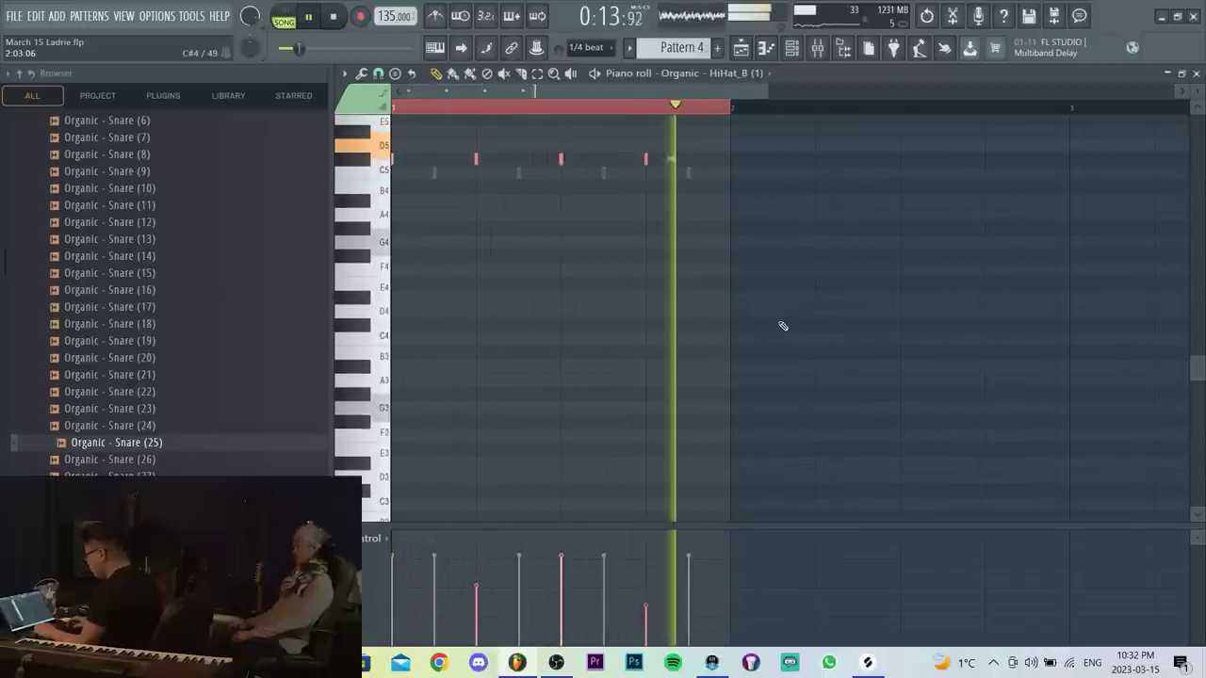
{"action": "key", "text": "F7"}
{"action": "left_click_drag", "start_coordinate": [895, 420], "coordinate": [567, 337]}
{"action": "key", "text": "ctrl+b"}
{"action": "scroll", "coordinate": [979, 382], "scroll_direction": "down", "scroll_amount": 1}
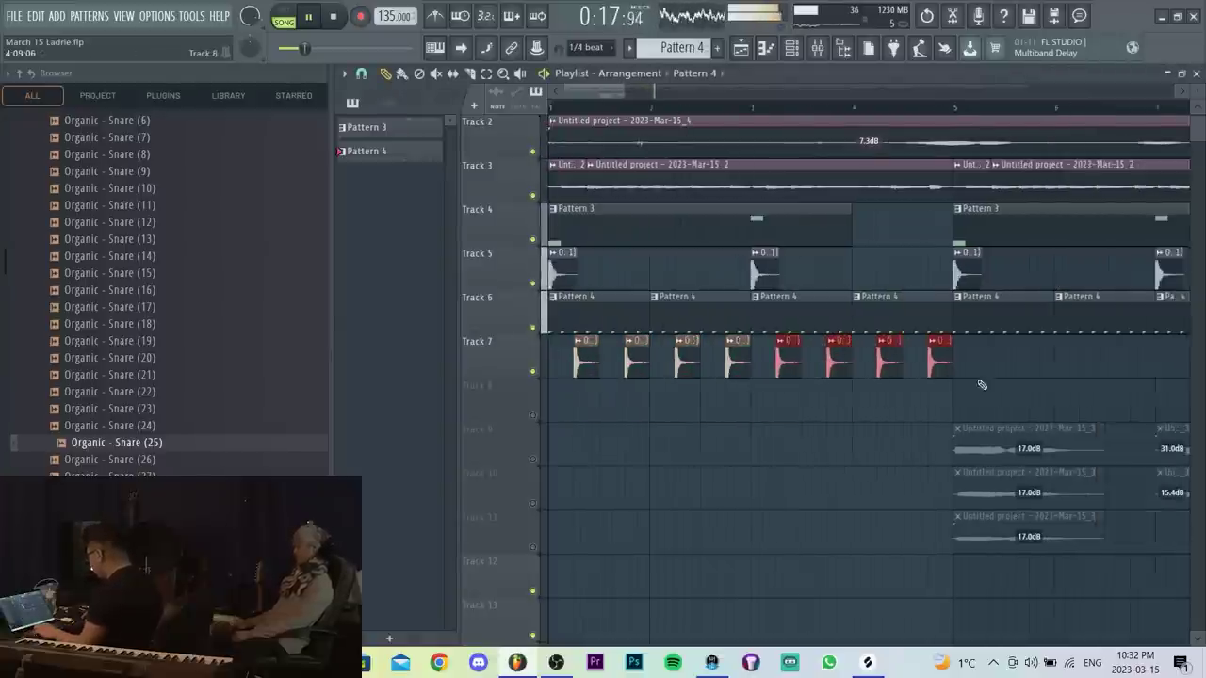
{"action": "left_click_drag", "start_coordinate": [1054, 379], "coordinate": [537, 366]}
{"action": "scroll", "coordinate": [947, 377], "scroll_direction": "down", "scroll_amount": 2}
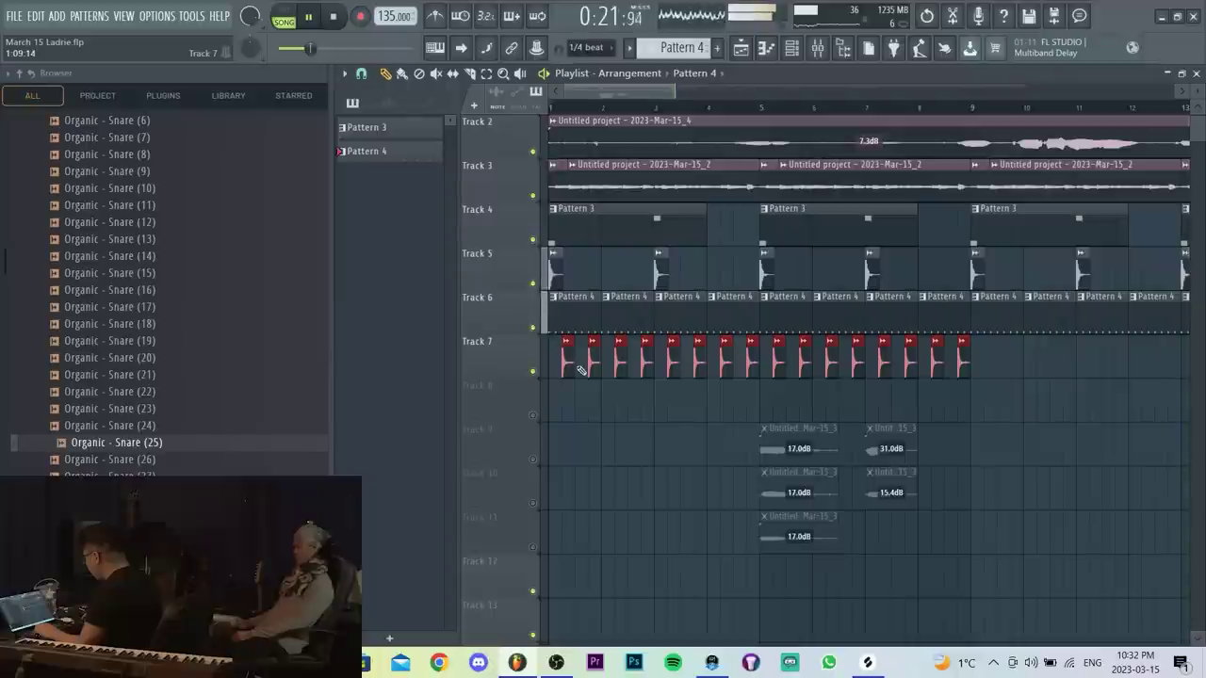
{"action": "key", "text": "ctrl+b"}
{"action": "scroll", "coordinate": [978, 366], "scroll_direction": "down", "scroll_amount": 2}
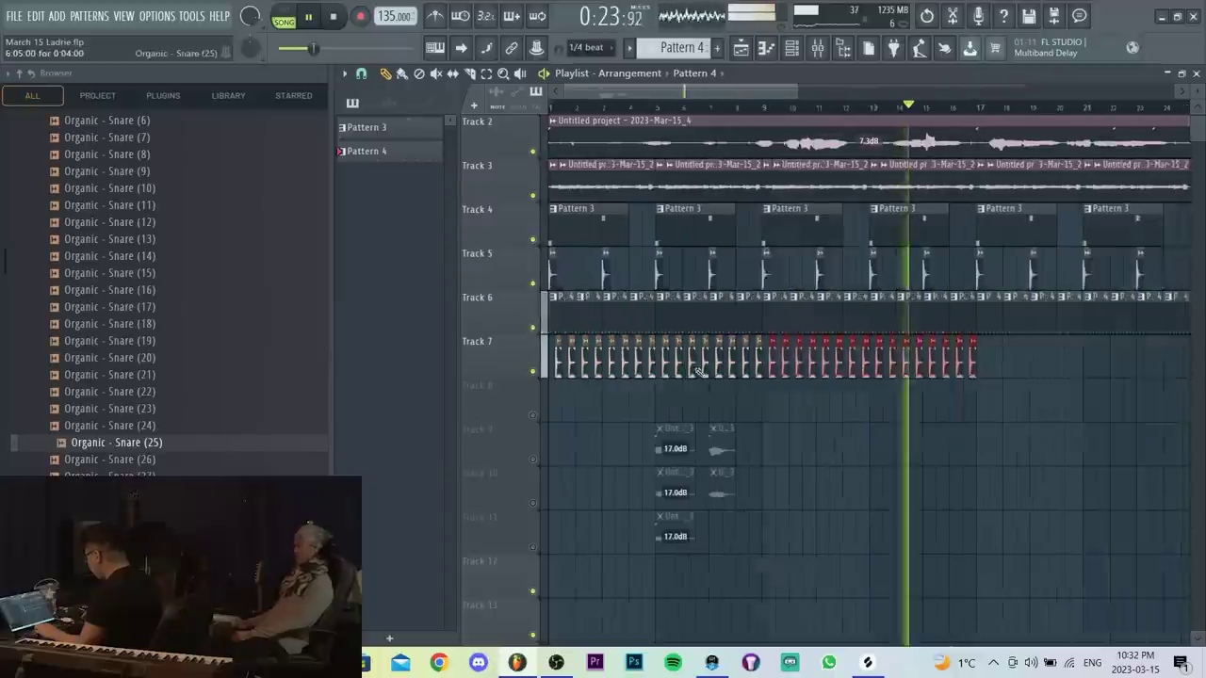
Slightly lower the volume of the Organic - Snare (25) audio clip in its channel settings.
{"action": "key", "text": "F6"}
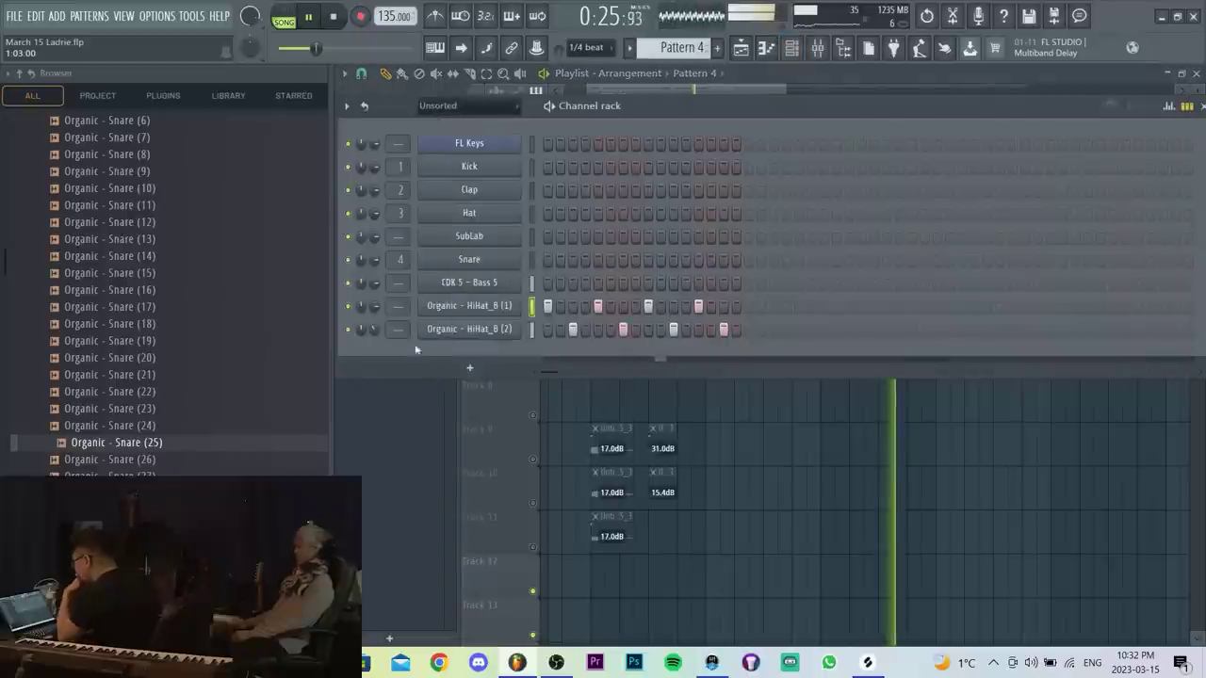
{"action": "key", "text": "F6"}
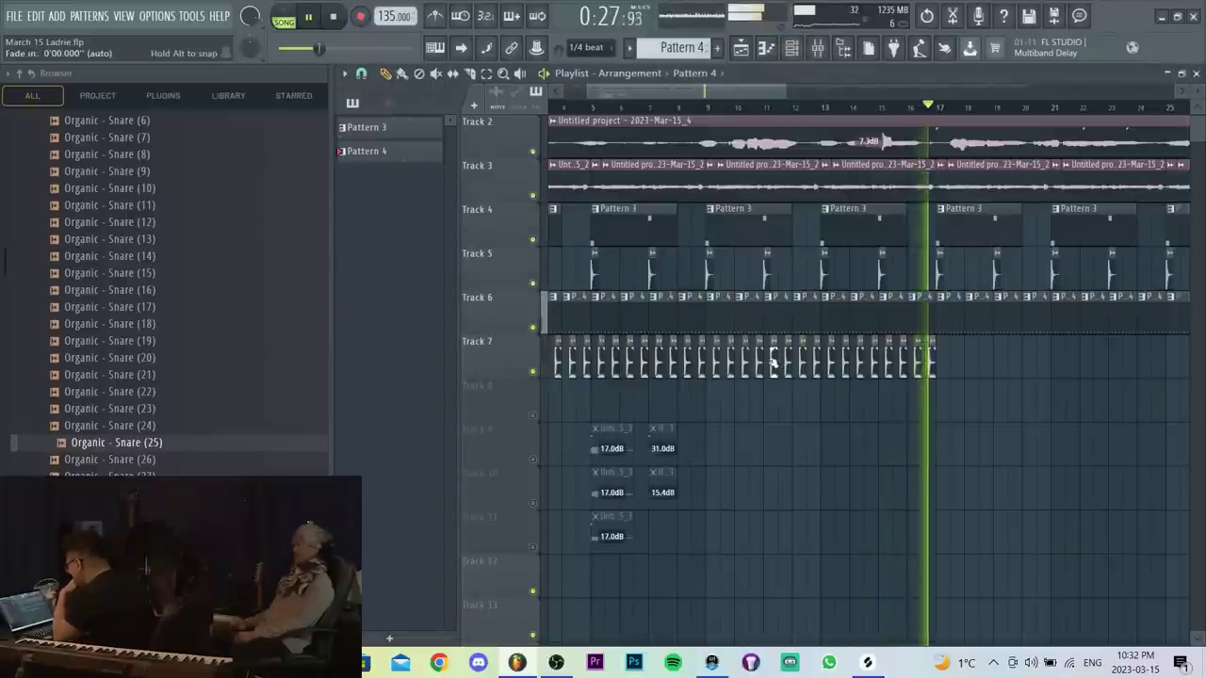
{"action": "scroll", "coordinate": [765, 363], "scroll_direction": "up", "scroll_amount": 2}
{"action": "double_click", "coordinate": [765, 363]}
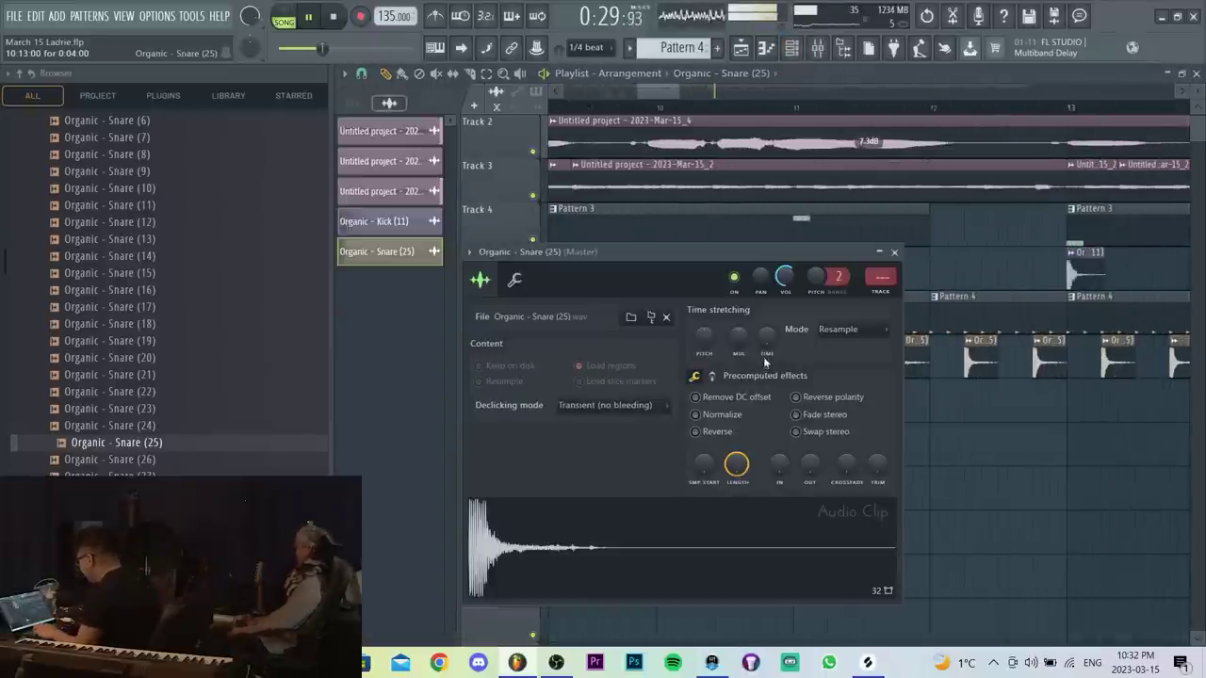
{"action": "left_click_drag", "start_coordinate": [785, 277], "coordinate": [785, 280]}
{"action": "left_click", "coordinate": [894, 252]}
Select all the snare clips on track 7 and duplicate them to extend the pattern through bar 32.
{"action": "scroll", "coordinate": [1033, 452], "scroll_direction": "down", "scroll_amount": 5}
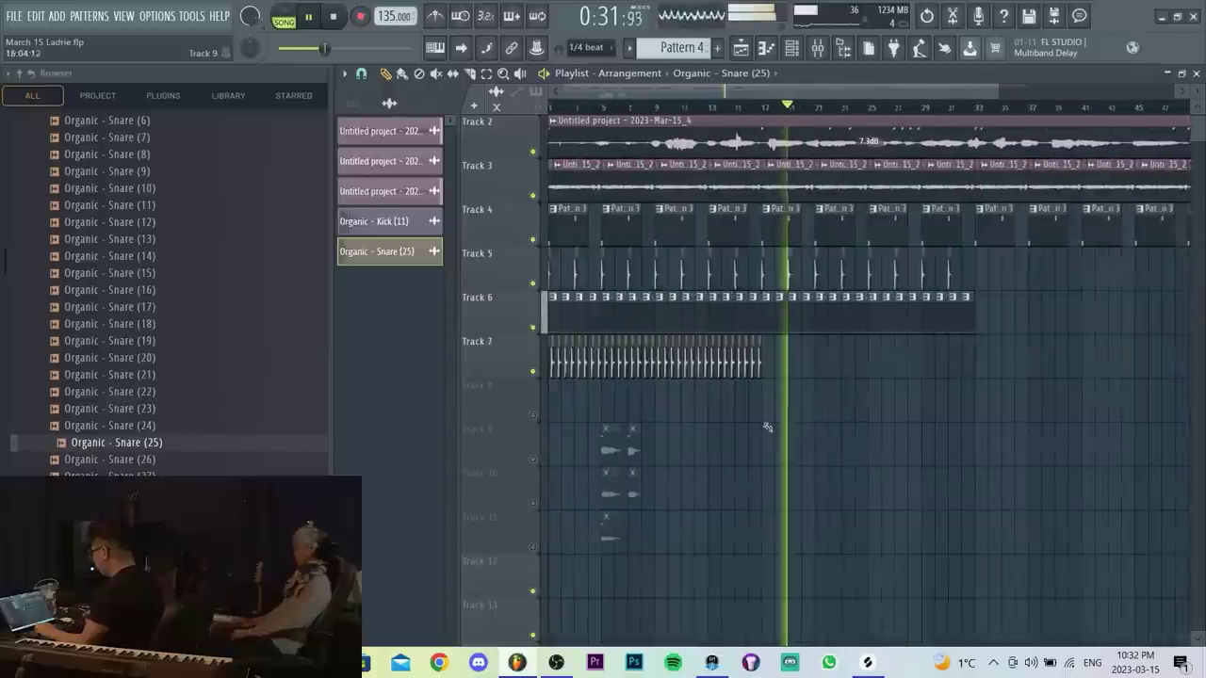
{"action": "left_click_drag", "start_coordinate": [802, 362], "coordinate": [377, 363]}
{"action": "scroll", "coordinate": [519, 375], "scroll_direction": "up", "scroll_amount": 1}
{"action": "scroll", "coordinate": [548, 370], "scroll_direction": "up", "scroll_amount": 1}
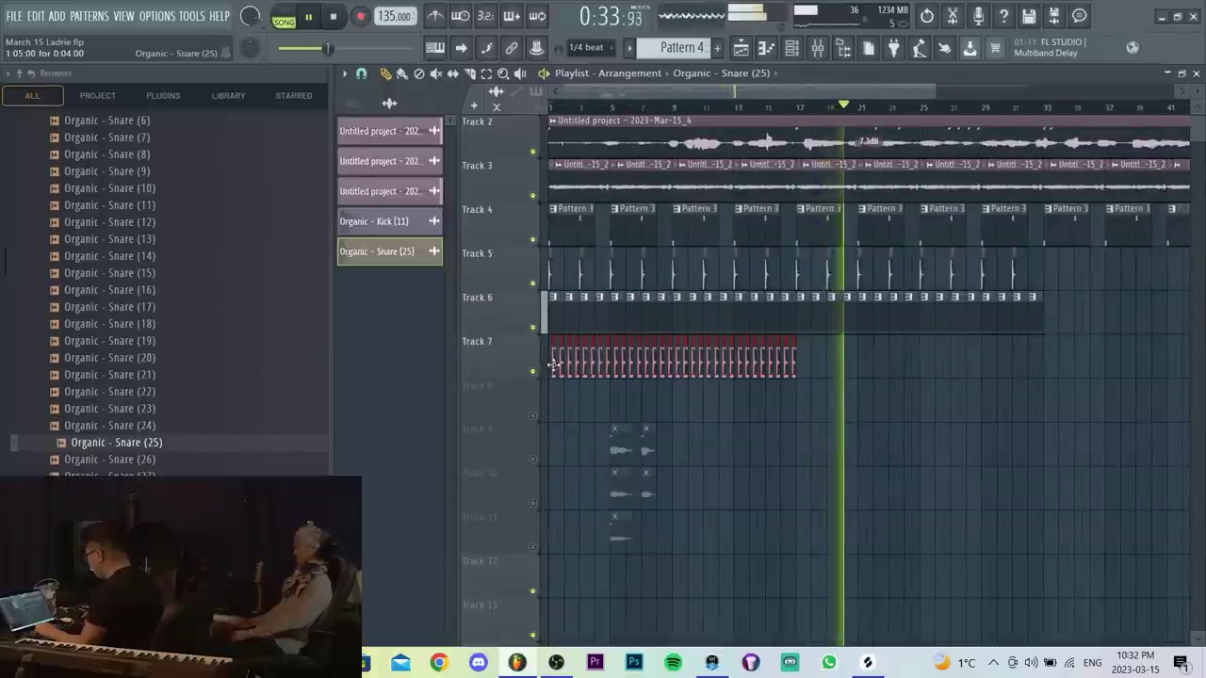
{"action": "key", "text": "ctrl+b"}
{"action": "scroll", "coordinate": [782, 365], "scroll_direction": "up", "scroll_amount": 2}
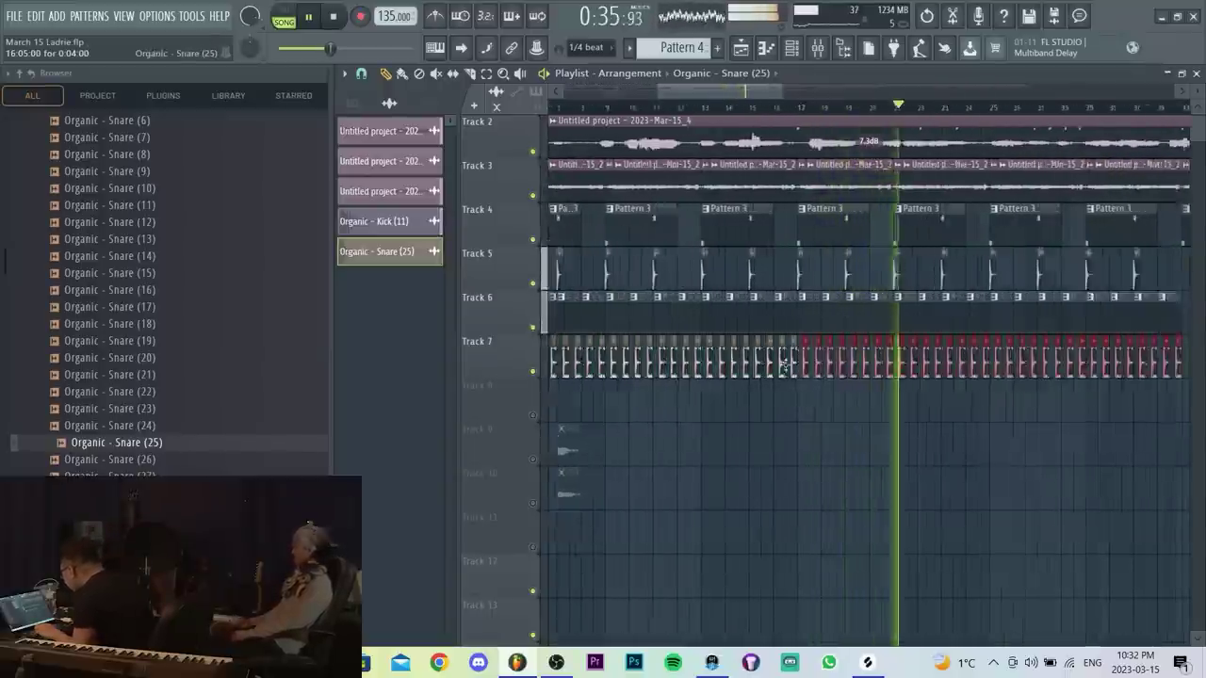
Place an extra Organic - Snare (25) clip on track 8 half a beat before bar 25 and unmute the track.
{"action": "scroll", "coordinate": [782, 364], "scroll_direction": "up", "scroll_amount": 5}
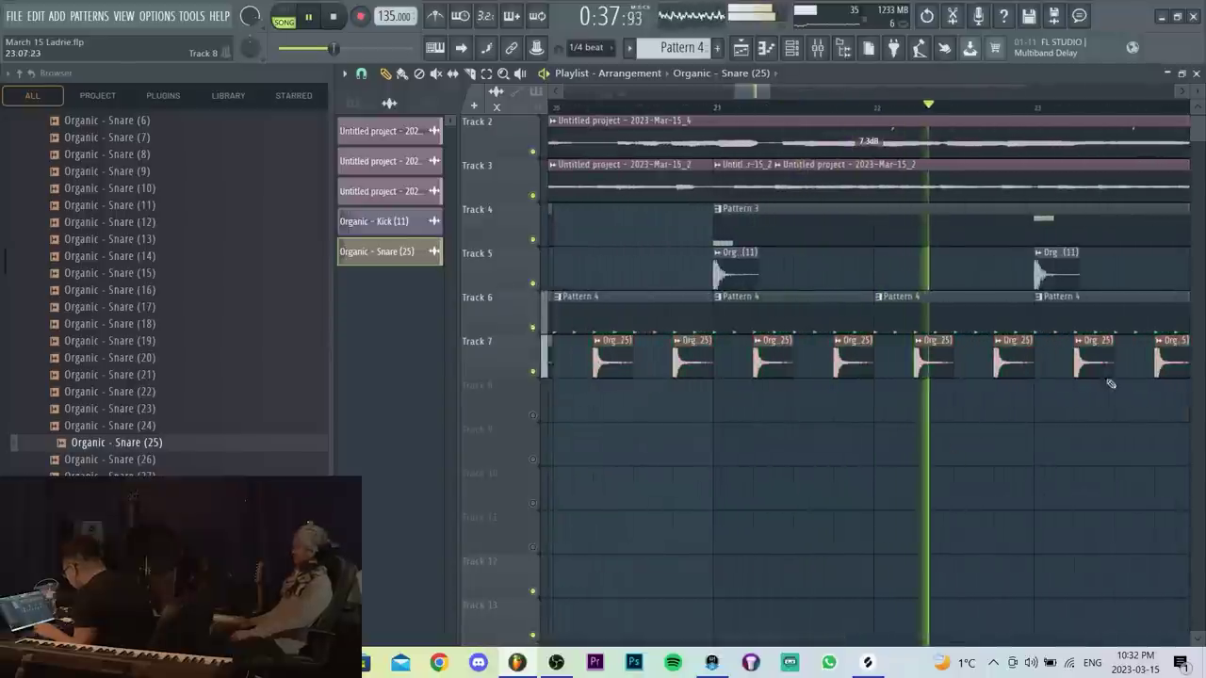
{"action": "scroll", "coordinate": [705, 397], "scroll_direction": "down", "scroll_amount": 3}
{"action": "left_click", "coordinate": [850, 387], "text": "ctrl"}
{"action": "scroll", "coordinate": [791, 416], "scroll_direction": "up", "scroll_amount": 4}
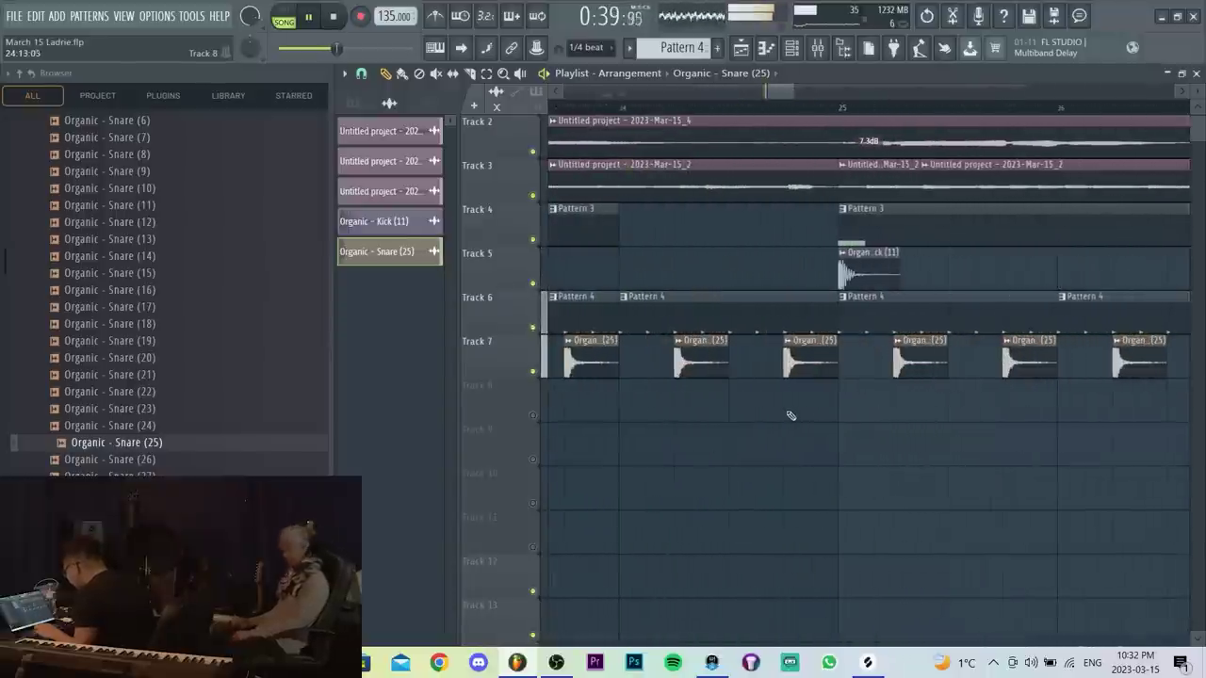
{"action": "left_click", "coordinate": [534, 417]}
{"action": "scroll", "coordinate": [880, 429], "scroll_direction": "up", "scroll_amount": 2}
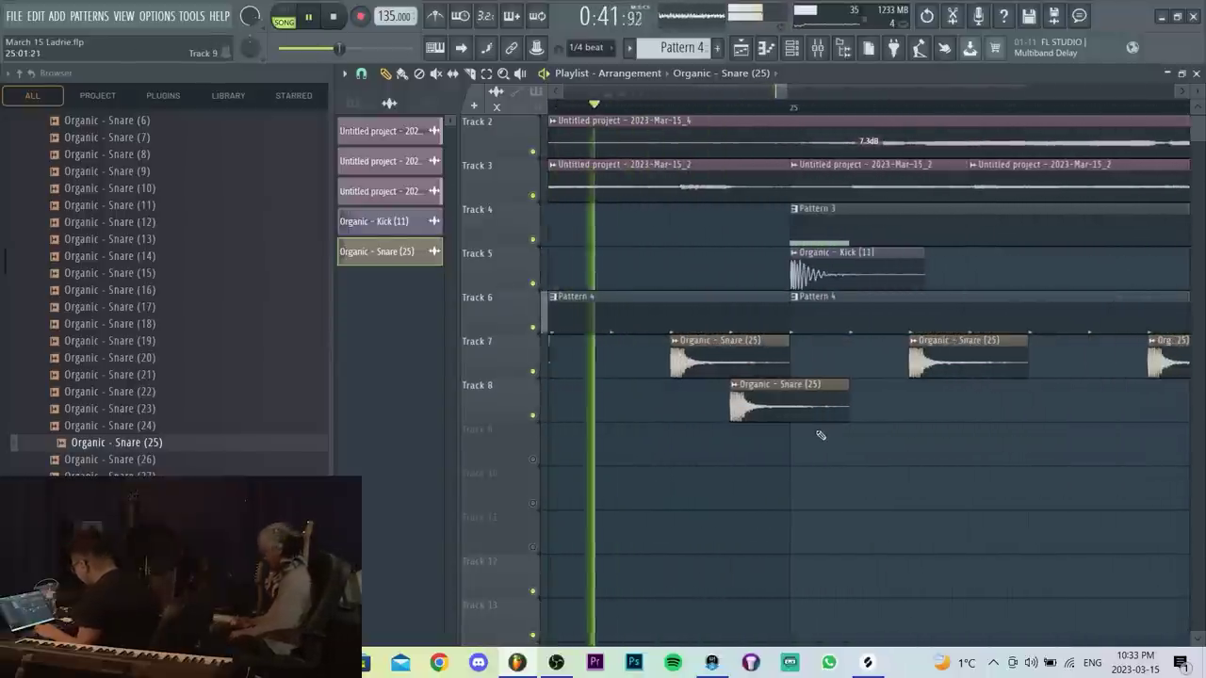
Replace the track 8 snare with Organic - Snare (27) on track 9 half a beat before bar 25 and unmute track 9.
{"action": "key", "text": "c"}
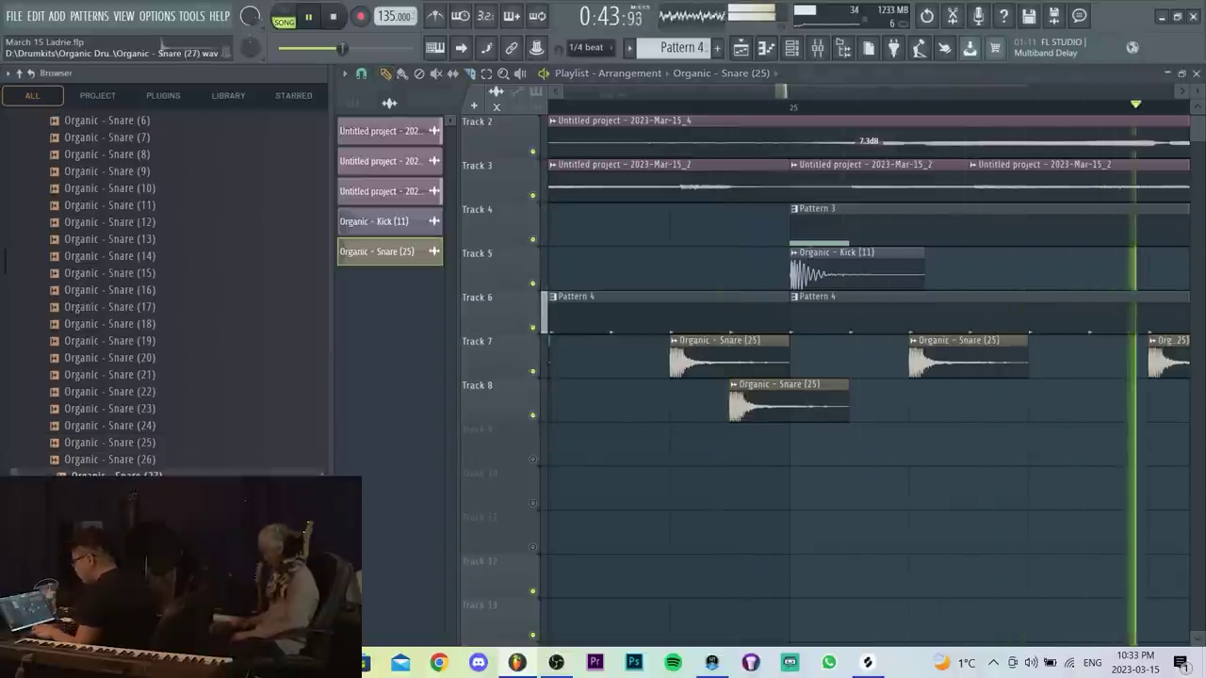
{"action": "left_click", "coordinate": [140, 467]}
{"action": "left_click", "coordinate": [140, 477]}
{"action": "left_click_drag", "start_coordinate": [141, 476], "coordinate": [747, 454]}
{"action": "left_click", "coordinate": [535, 460]}
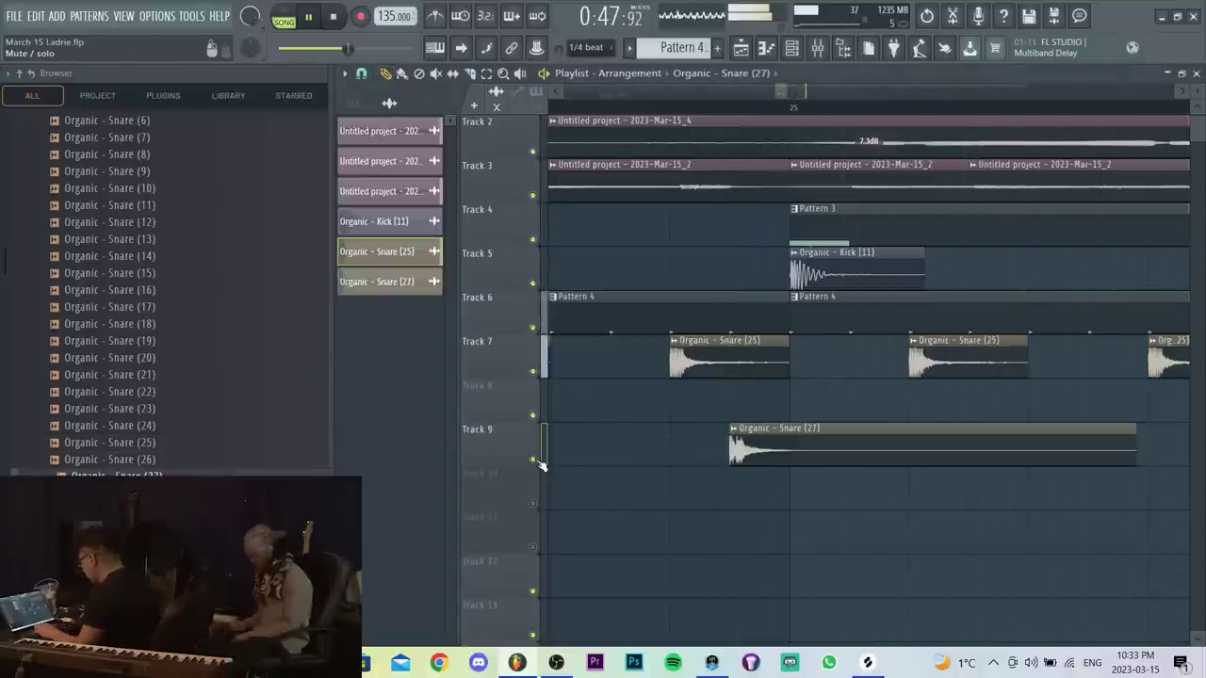
Slice the Organic - Snare (27) clip on track 9 at bar 25.
{"action": "scroll", "coordinate": [648, 462], "scroll_direction": "down", "scroll_amount": 7}
{"action": "scroll", "coordinate": [649, 468], "scroll_direction": "up", "scroll_amount": 3}
{"action": "key", "text": "c"}
{"action": "left_click_drag", "start_coordinate": [668, 482], "coordinate": [671, 457]}
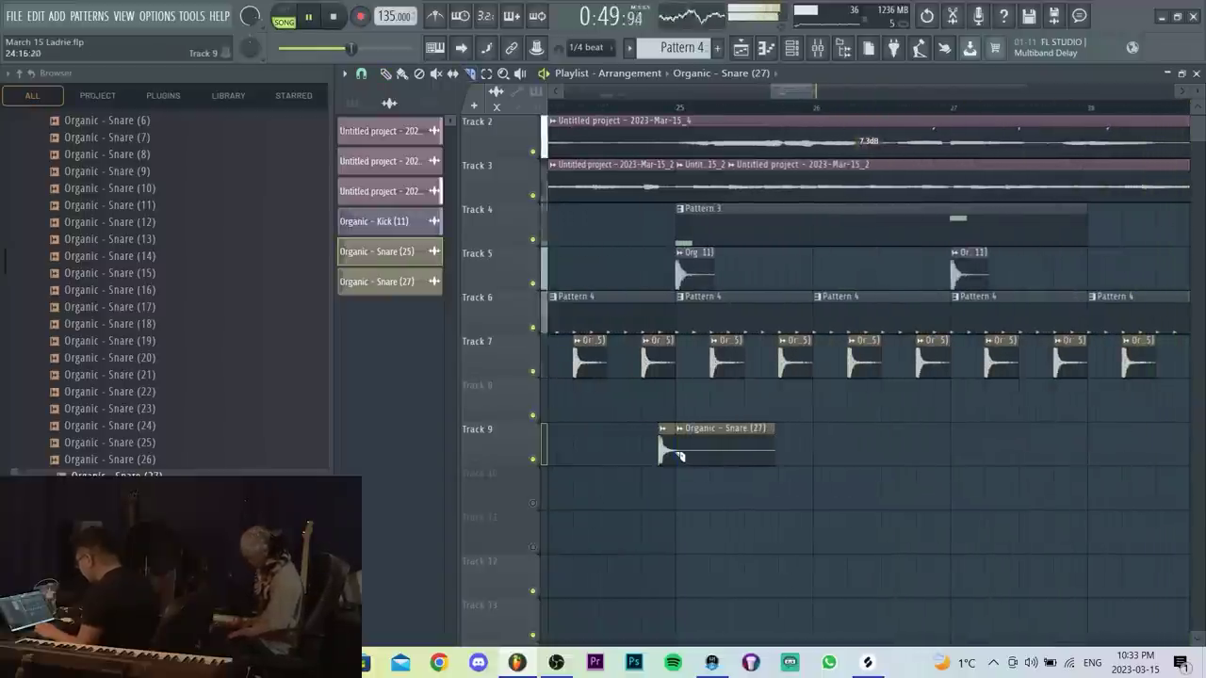
Inspect the mixer effects on the 2023-Mar-15_4 recording and raise the gain of its clip on track 2 to 10.7 dB.
{"action": "key", "text": "F9"}
{"action": "left_click", "coordinate": [578, 332]}
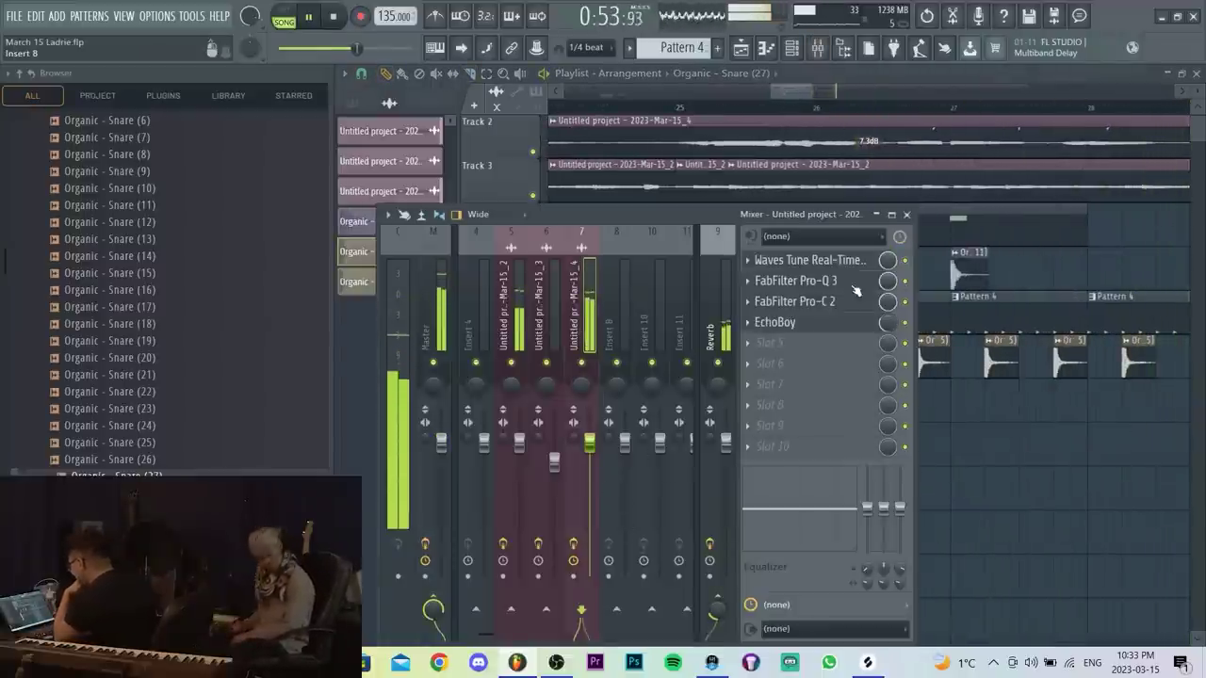
{"action": "mouse_move", "coordinate": [434, 358]}
{"action": "left_mouse_down"}
{"action": "mouse_move", "coordinate": [439, 388]}
{"action": "mouse_move", "coordinate": [436, 368]}
{"action": "left_mouse_up"}
{"action": "right_click", "coordinate": [1187, 504]}
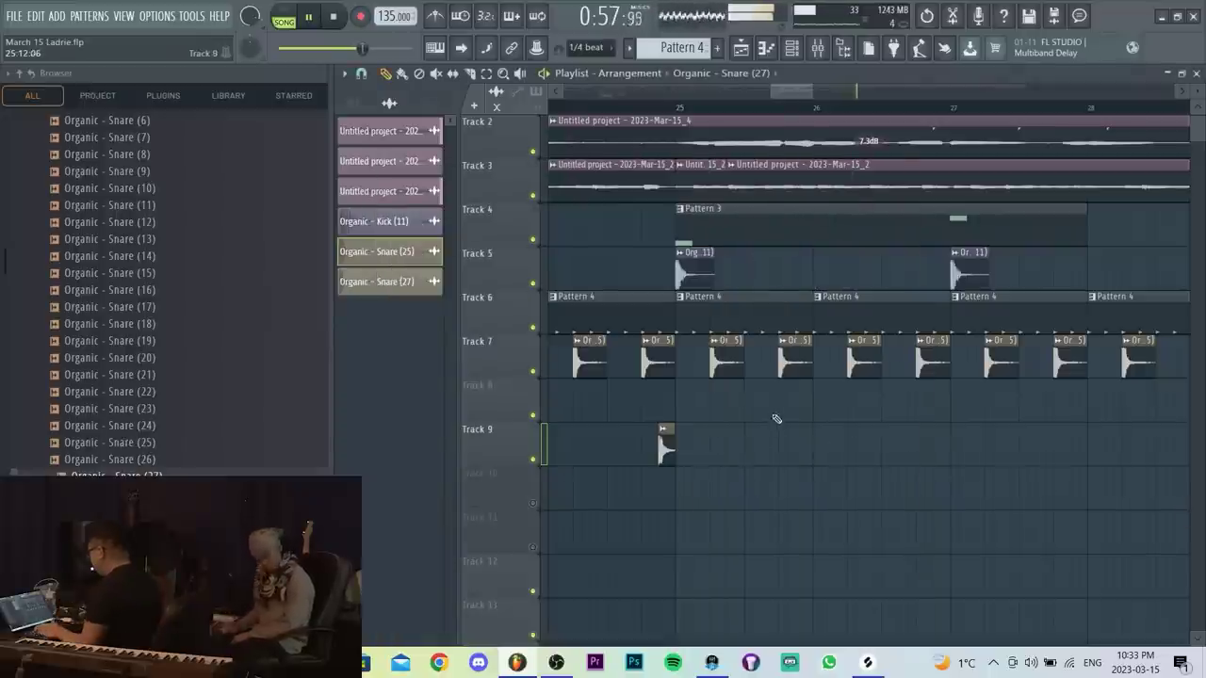
{"action": "scroll", "coordinate": [776, 418], "scroll_direction": "down", "scroll_amount": 5}
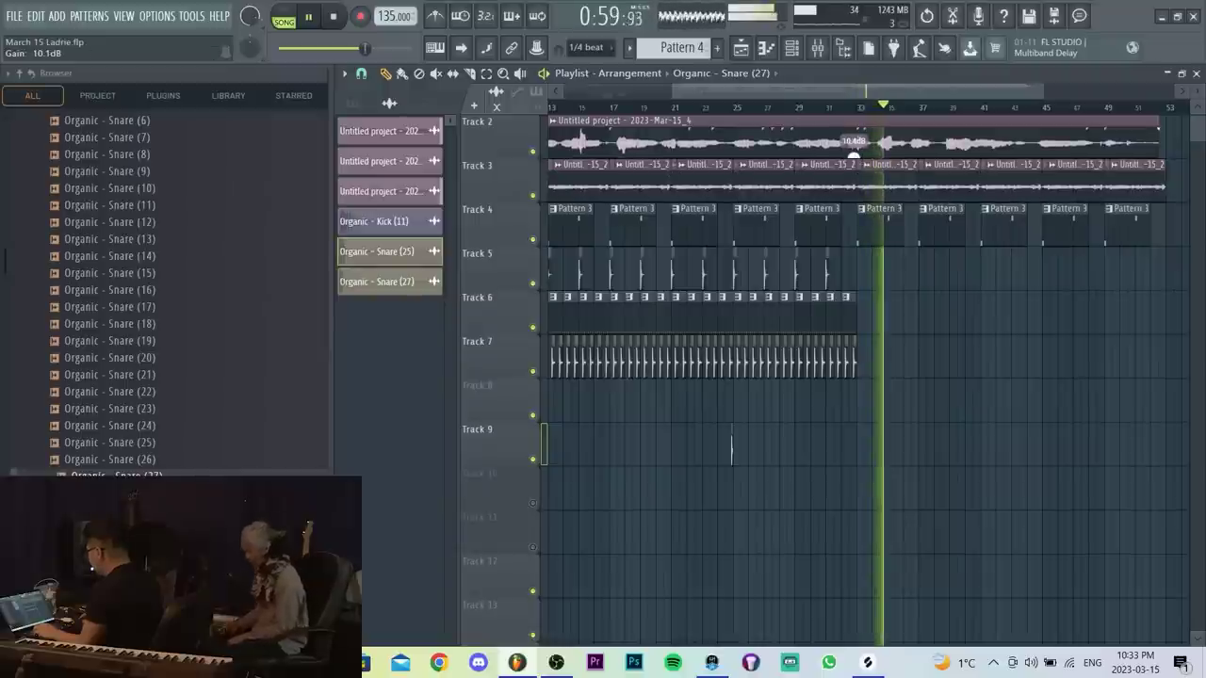
{"action": "scroll", "coordinate": [881, 476], "scroll_direction": "down", "scroll_amount": 3}
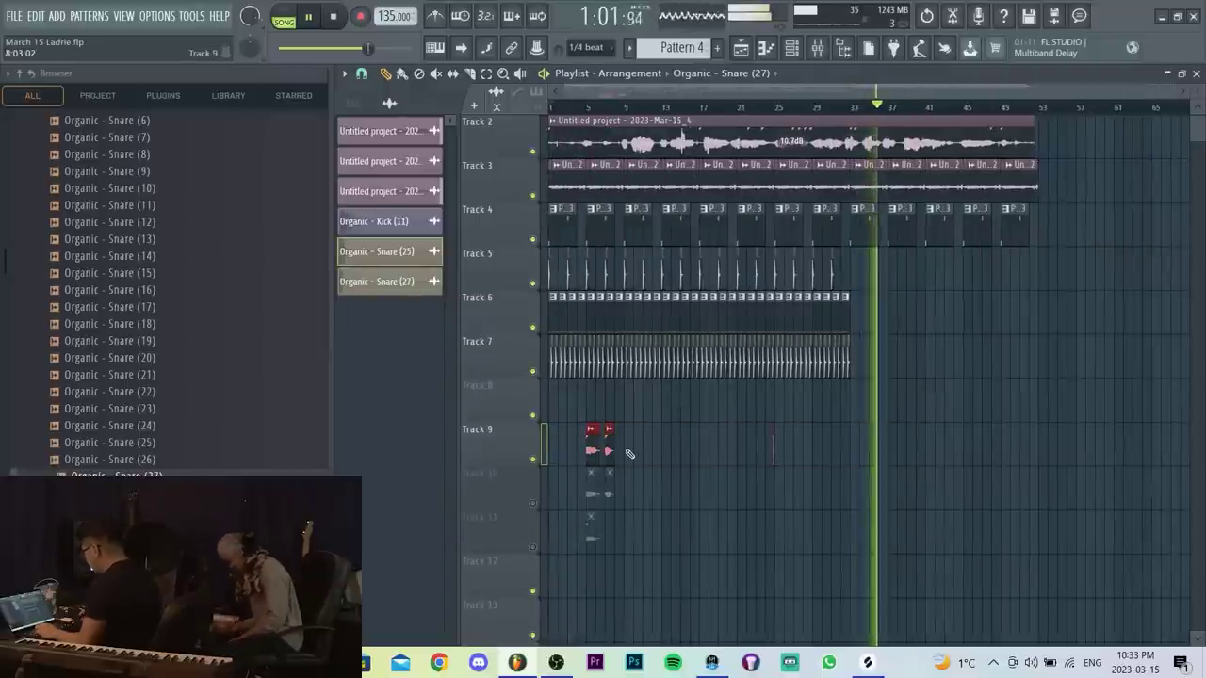
Clear the snare clip from track 9 and place Organic - Snare (27) on track 8 half a beat before bar 5.
{"action": "left_click_drag", "start_coordinate": [910, 429], "coordinate": [773, 407]}
{"action": "scroll", "coordinate": [473, 284], "scroll_direction": "up", "scroll_amount": 3}
{"action": "scroll", "coordinate": [473, 282], "scroll_direction": "up", "scroll_amount": 5}
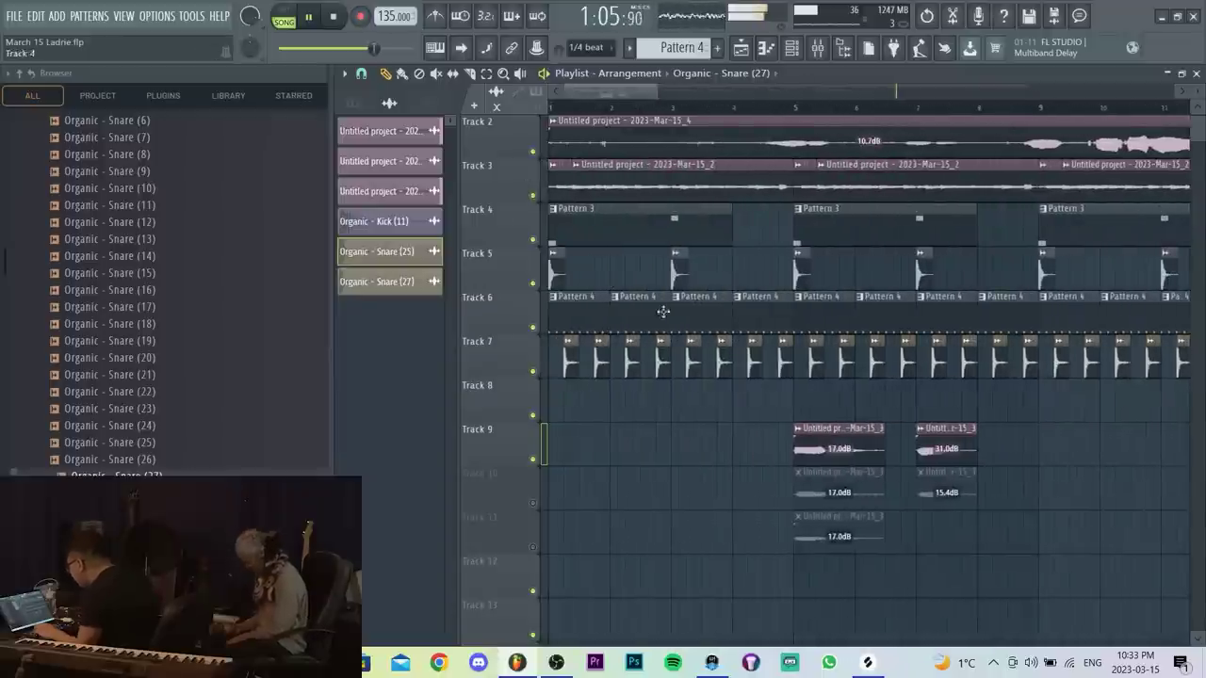
{"action": "left_click", "coordinate": [974, 398]}
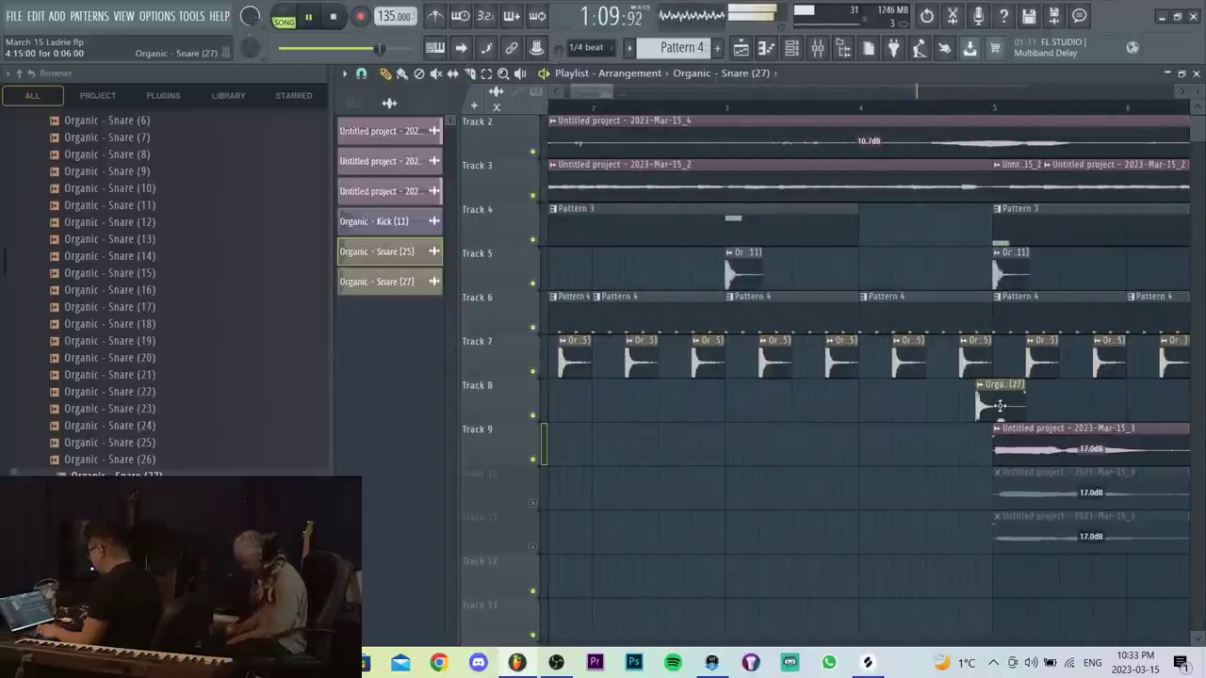
Add more Organic - Snare (27) clips on track 8 half a beat before bars 9 and 13.
{"action": "scroll", "coordinate": [1065, 400], "scroll_direction": "right", "scroll_amount": 4}
{"action": "left_click", "coordinate": [931, 405]}
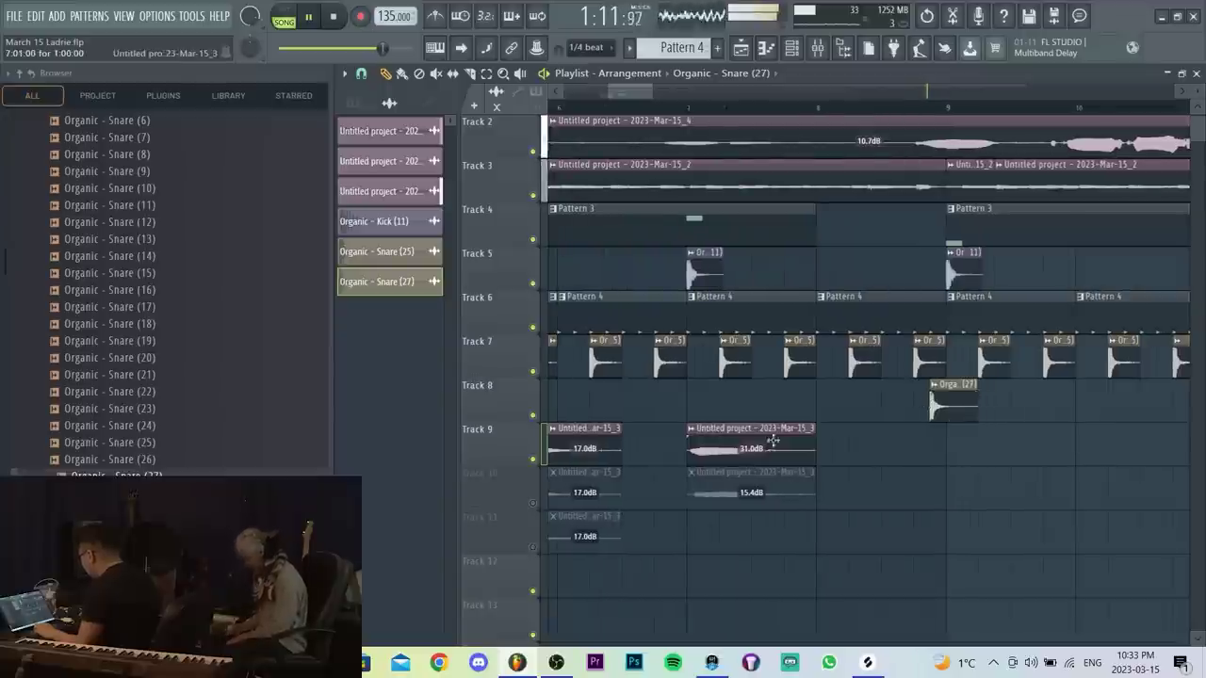
{"action": "scroll", "coordinate": [774, 441], "scroll_direction": "down", "scroll_amount": 4}
{"action": "scroll", "coordinate": [964, 423], "scroll_direction": "up", "scroll_amount": 3}
{"action": "left_click", "coordinate": [961, 413]}
{"action": "scroll", "coordinate": [963, 405], "scroll_direction": "down", "scroll_amount": 4}
{"action": "scroll", "coordinate": [992, 443], "scroll_direction": "up", "scroll_amount": 4}
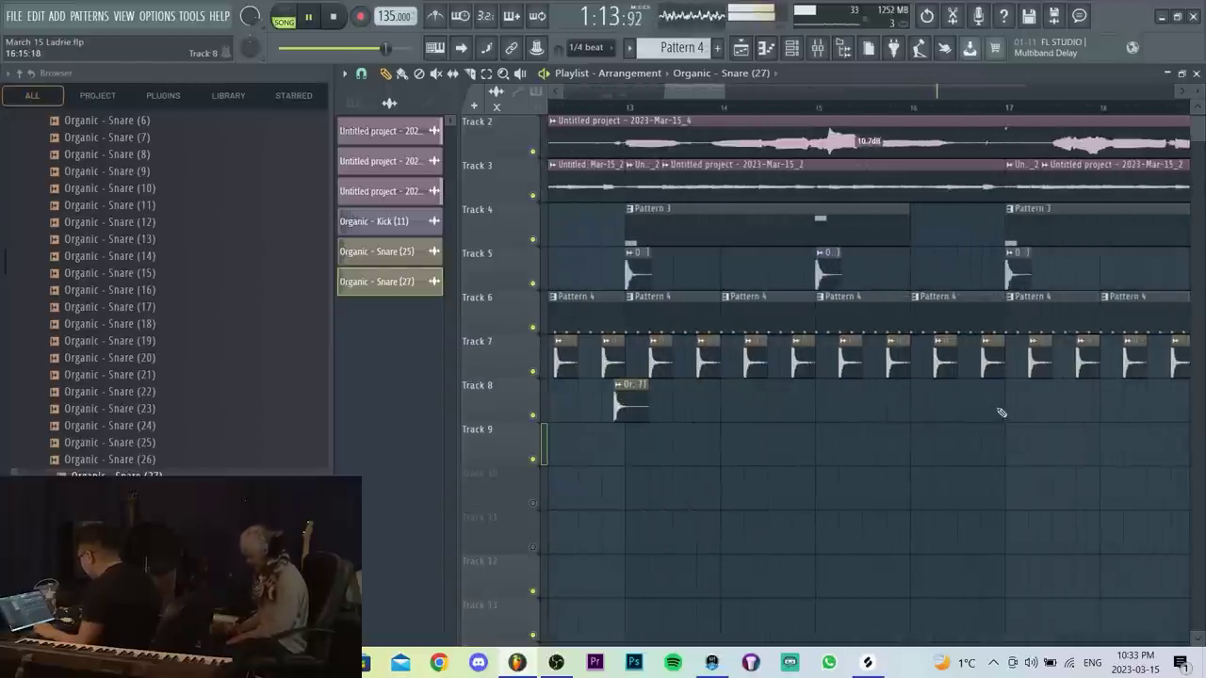
{"action": "scroll", "coordinate": [994, 407], "scroll_direction": "down", "scroll_amount": 4}
{"action": "scroll", "coordinate": [861, 458], "scroll_direction": "up", "scroll_amount": 4}
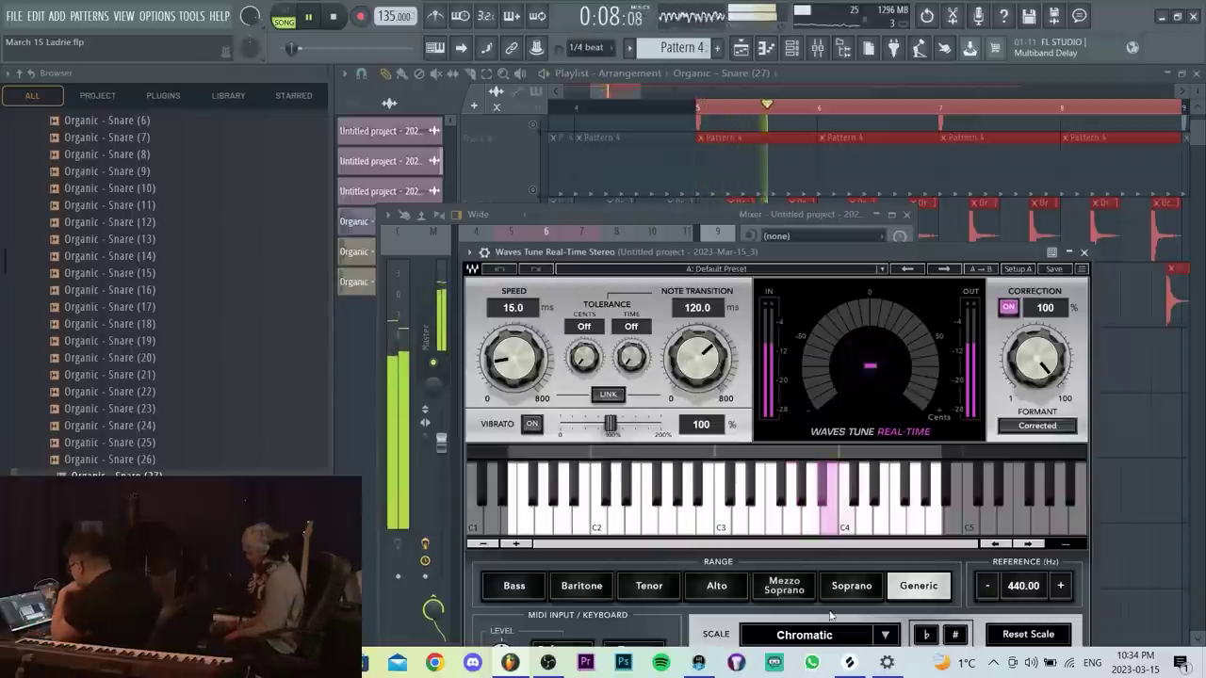
Set Waves Tune Real-Time on the 2023-Mar-15_3 recording to D Major and lower its mixer fader to 72% (-6.7 dB).
{"action": "left_click_drag", "start_coordinate": [734, 259], "coordinate": [718, 169]}
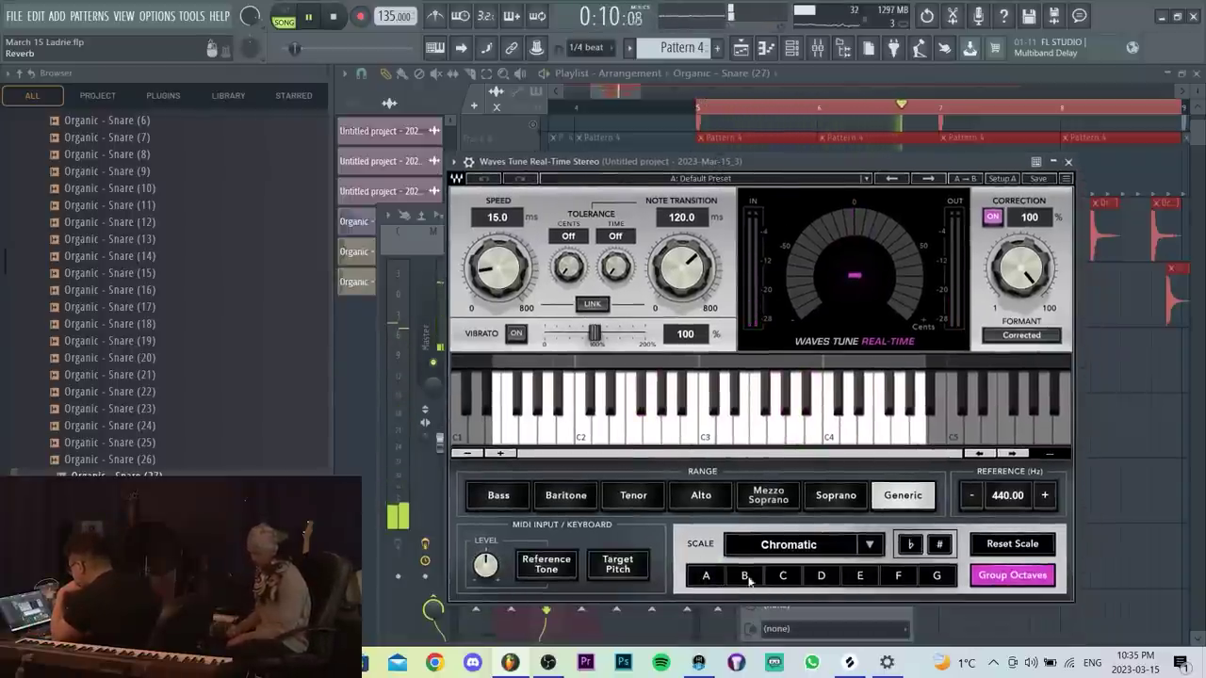
{"action": "left_click", "coordinate": [820, 575]}
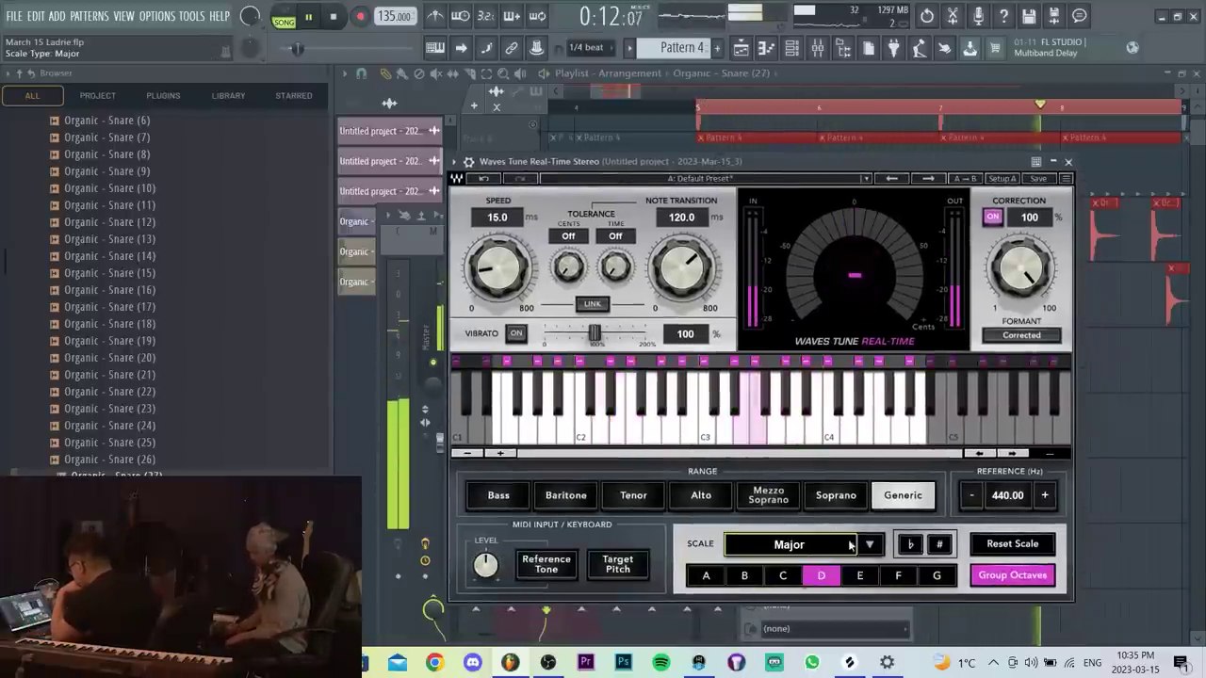
{"action": "key", "text": "F9"}
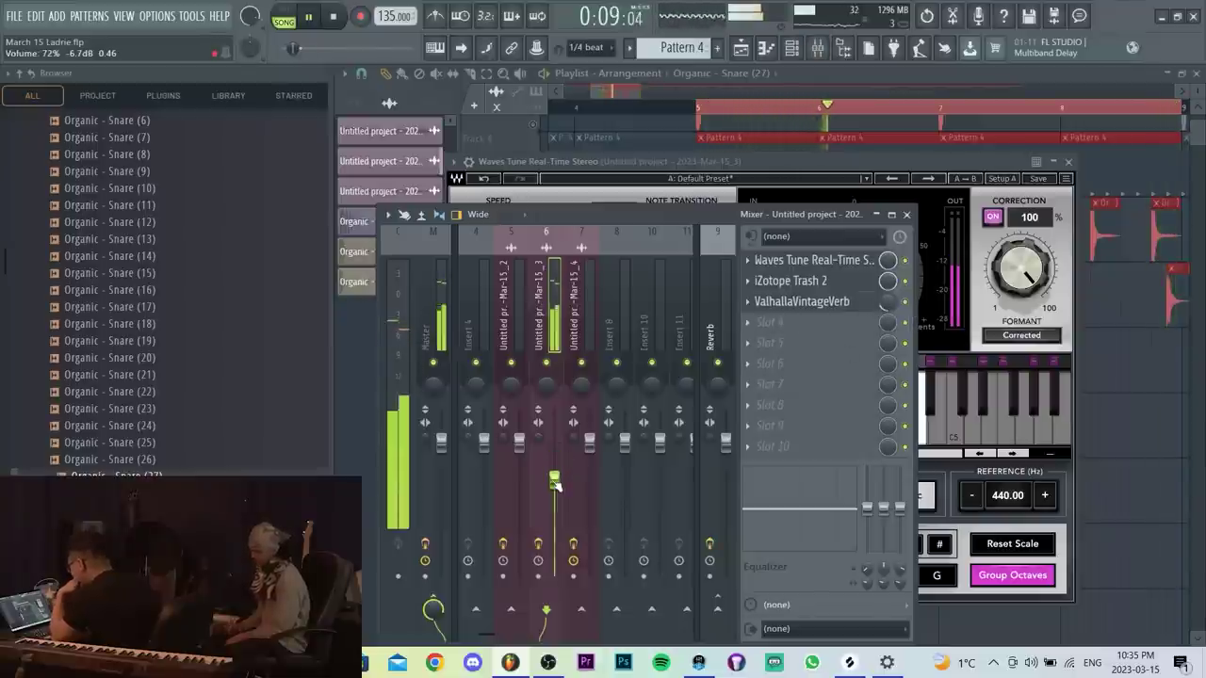
Load the Beat Grinder preset in iZotope Trash 2 on the 2023-Mar-15_3 mixer track.
{"action": "left_click", "coordinate": [820, 284]}
{"action": "left_click", "coordinate": [667, 416]}
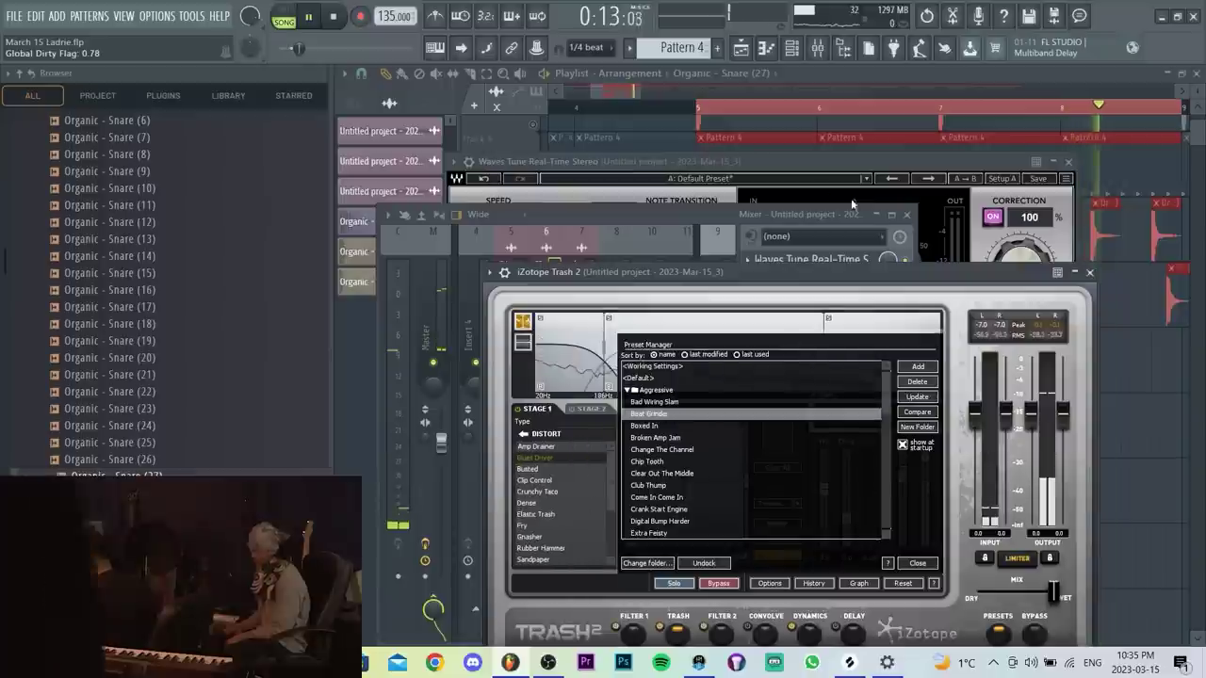
Add MicroShift in effect slot 4 of the 2023-Mar-15_3 mixer track and choose its Fat Wide Pads preset.
{"action": "left_click", "coordinate": [787, 216]}
{"action": "left_click", "coordinate": [767, 326]}
{"action": "mouse_move", "coordinate": [766, 322]}
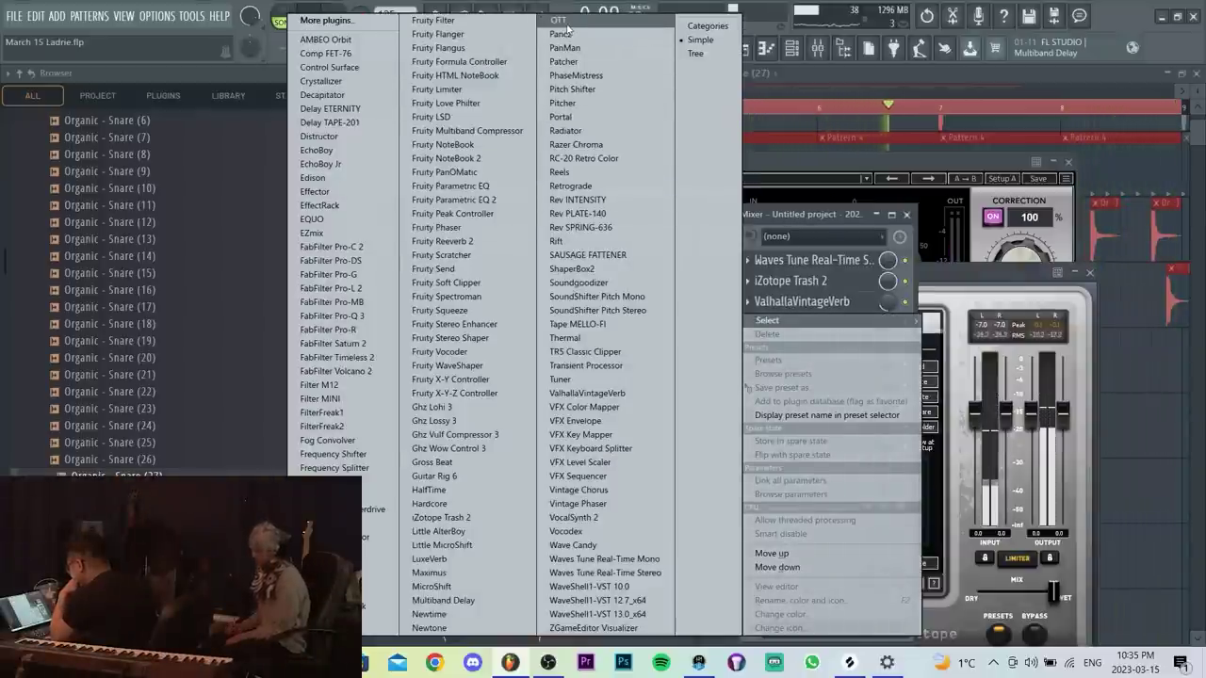
{"action": "left_click", "coordinate": [433, 586]}
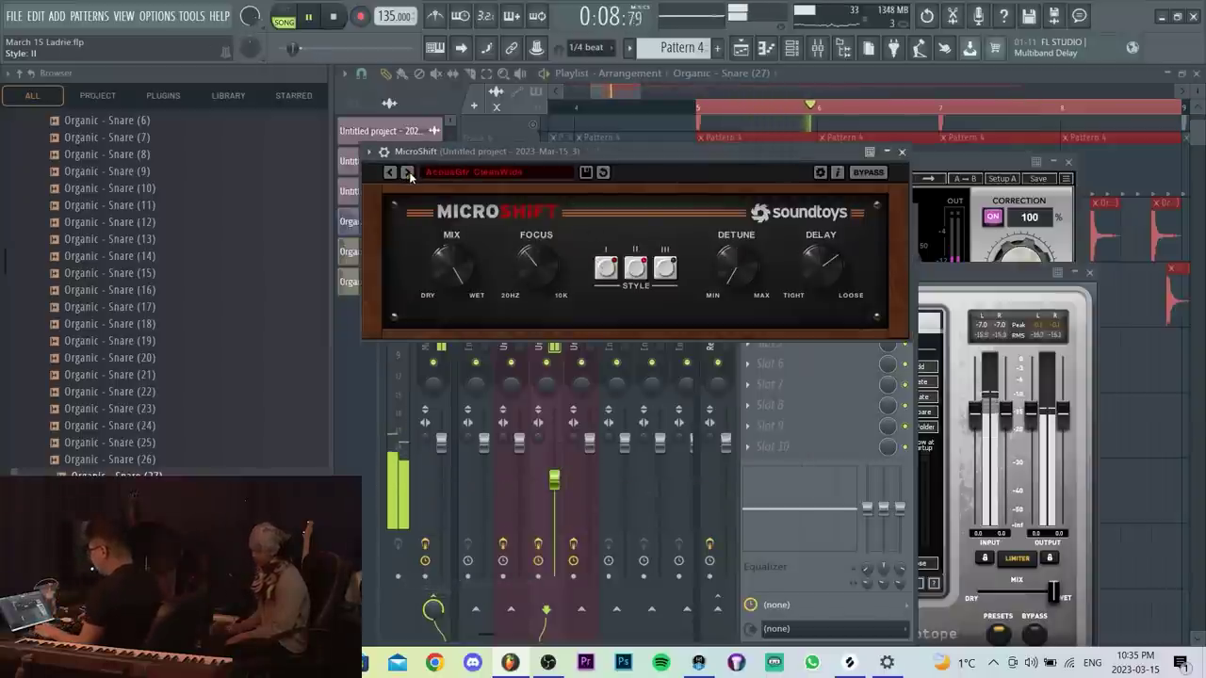
{"action": "left_click", "coordinate": [408, 172]}
{"action": "left_click", "coordinate": [408, 172]}
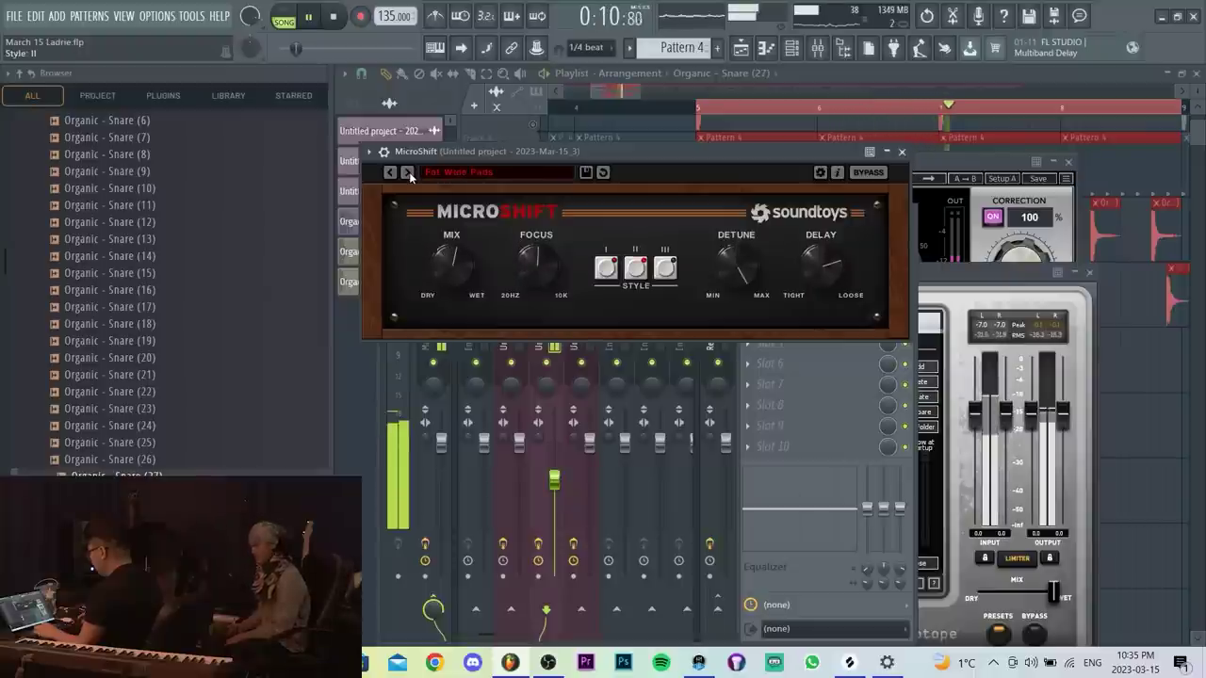
Reopen iZotope Trash 2 to review its preset selection, and return to the mixer.
{"action": "left_click", "coordinate": [766, 354]}
{"action": "left_click", "coordinate": [842, 285]}
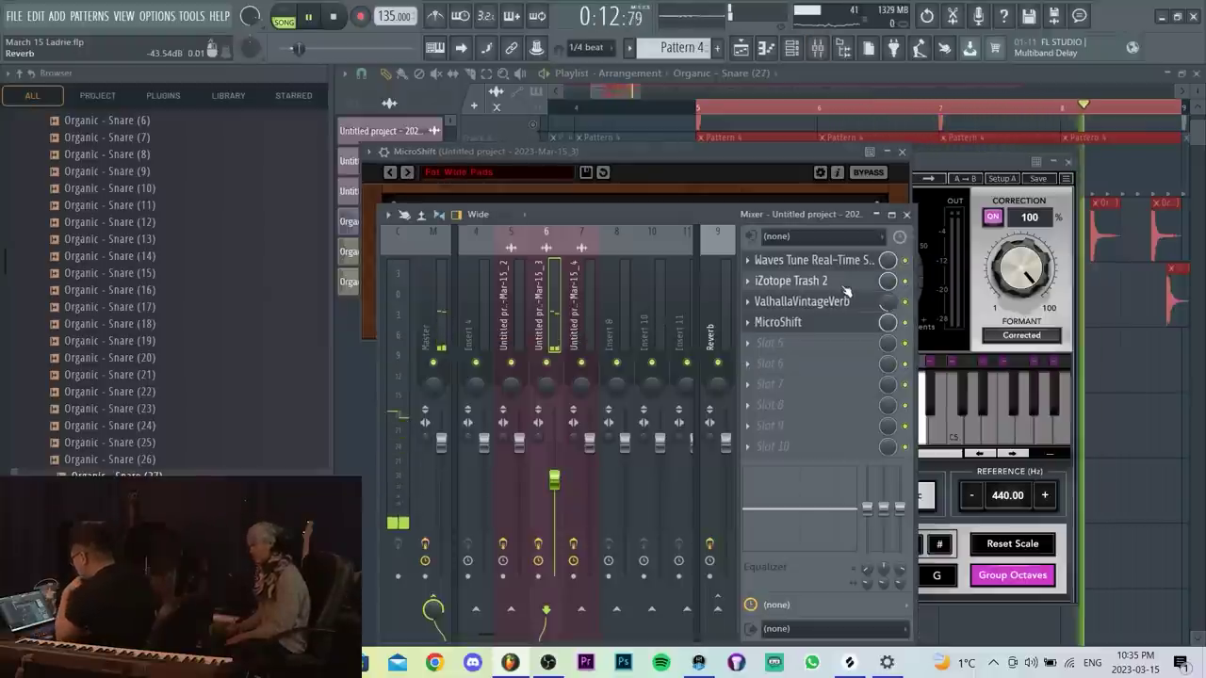
{"action": "left_click", "coordinate": [844, 286]}
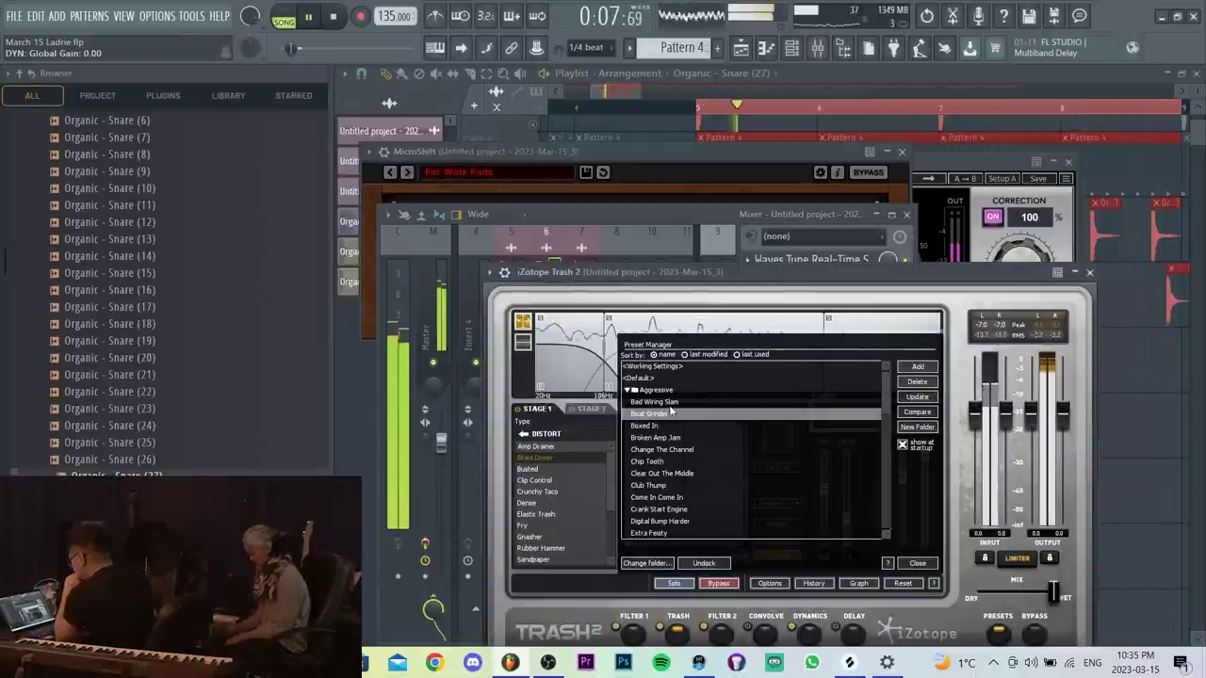
{"action": "left_click", "coordinate": [662, 226]}
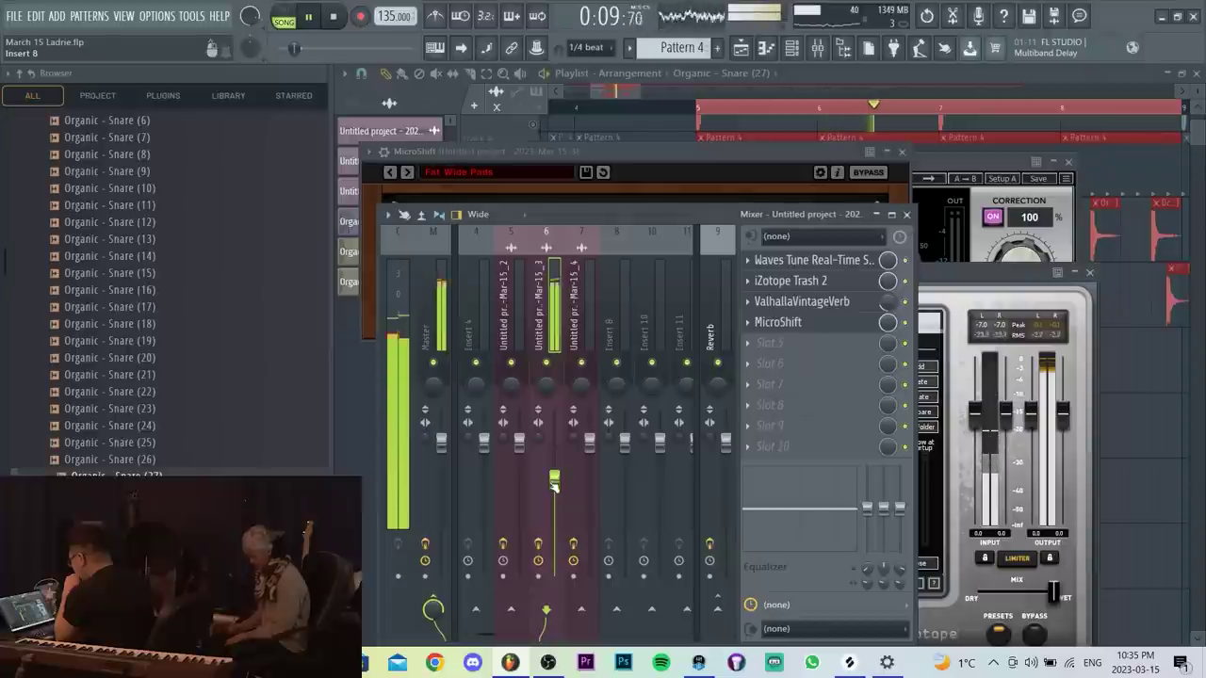
Lower the 2023-Mar-15_3 mixer fader further and trim the first group of clips on Tracks 9 to 11 to end at bar 6.
{"action": "left_click_drag", "start_coordinate": [554, 486], "coordinate": [554, 515]}
{"action": "key", "text": "F5"}
{"action": "scroll", "coordinate": [787, 391], "scroll_direction": "down", "scroll_amount": 3}
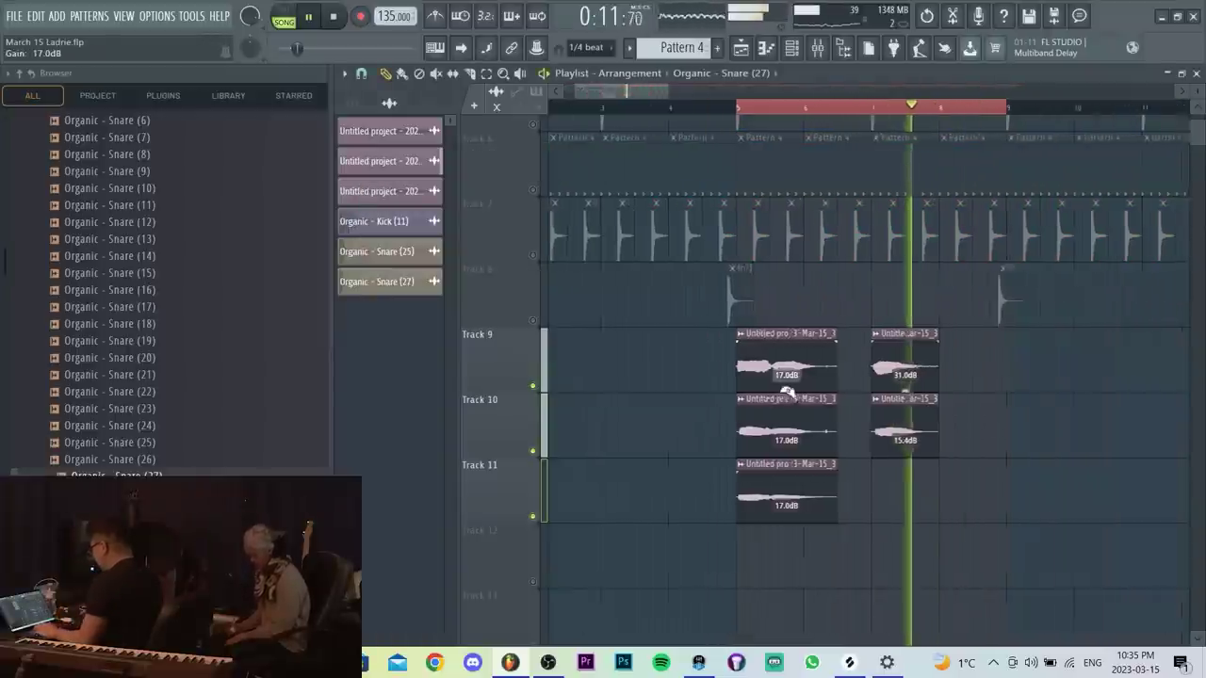
{"action": "scroll", "coordinate": [786, 391], "scroll_direction": "up", "scroll_amount": 5}
{"action": "left_click_drag", "start_coordinate": [827, 328], "coordinate": [837, 562]}
{"action": "key", "text": "space"}
{"action": "key", "text": "space"}
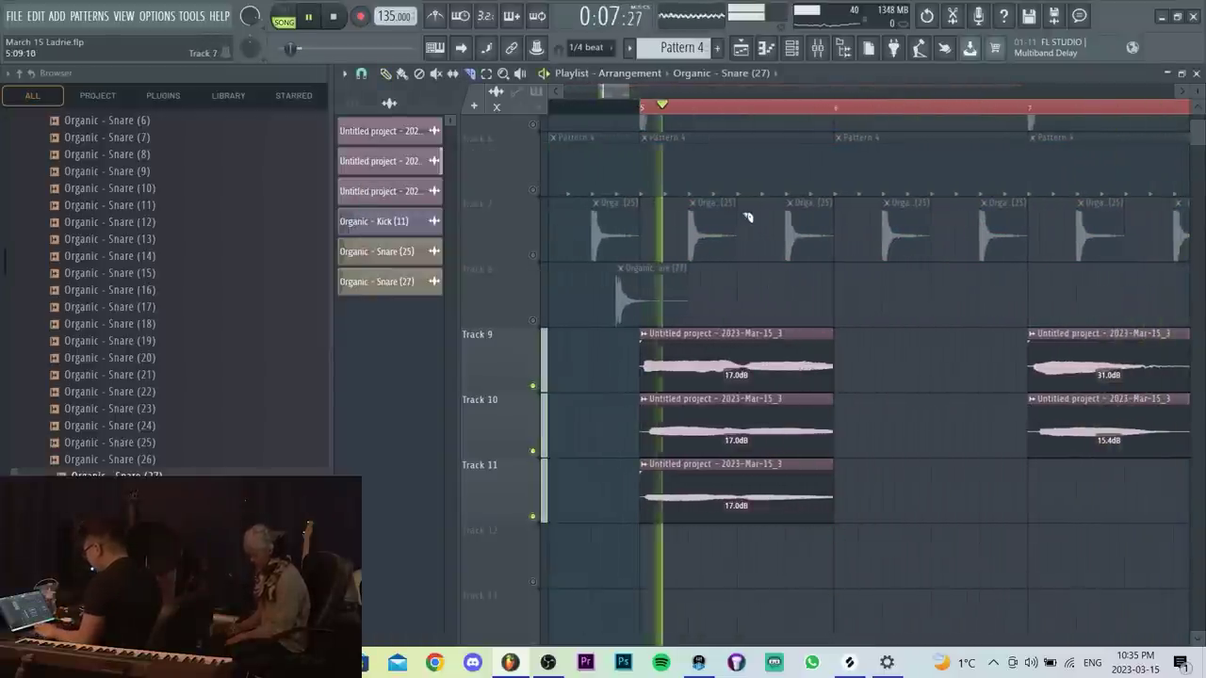
Try trimming the second pair of recording clips on Tracks 9 and 10 to end halfway through bar 7.
{"action": "scroll", "coordinate": [797, 329], "scroll_direction": "down", "scroll_amount": 4}
{"action": "scroll", "coordinate": [800, 334], "scroll_direction": "up", "scroll_amount": 4}
{"action": "scroll", "coordinate": [812, 334], "scroll_direction": "down", "scroll_amount": 2}
{"action": "scroll", "coordinate": [970, 343], "scroll_direction": "up", "scroll_amount": 3}
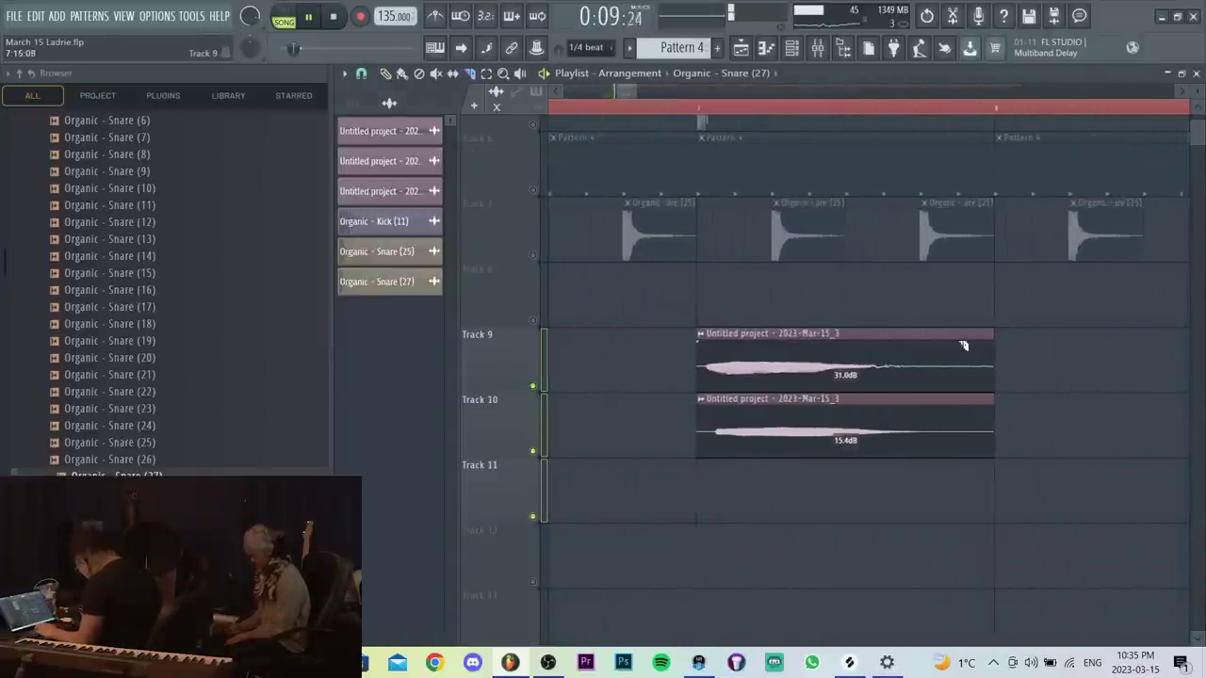
{"action": "left_click_drag", "start_coordinate": [859, 323], "coordinate": [853, 463]}
{"action": "scroll", "coordinate": [964, 411], "scroll_direction": "down", "scroll_amount": 1}
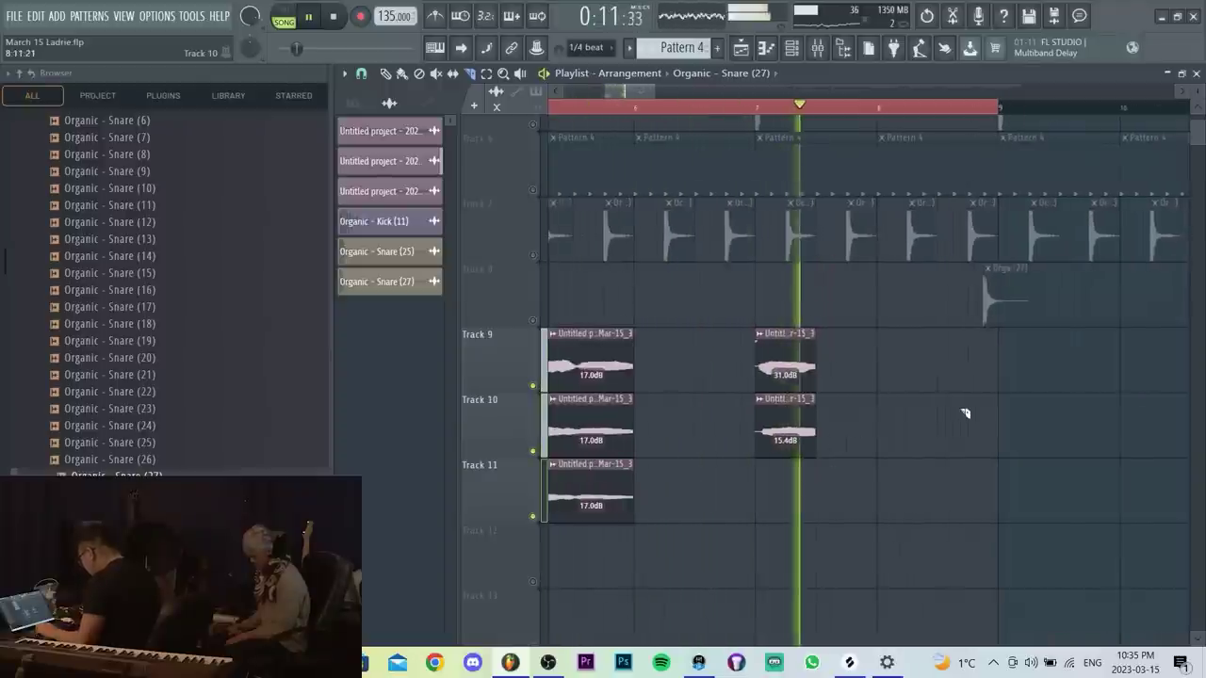
{"action": "key", "text": "ctrl+z"}
Trim the second pair of recording clips on Tracks 9 and 10 to end three quarters of the way through bar 7.
{"action": "scroll", "coordinate": [856, 372], "scroll_direction": "up", "scroll_amount": 1}
{"action": "left_click_drag", "start_coordinate": [802, 261], "coordinate": [804, 461]}
{"action": "scroll", "coordinate": [838, 473], "scroll_direction": "down", "scroll_amount": 6}
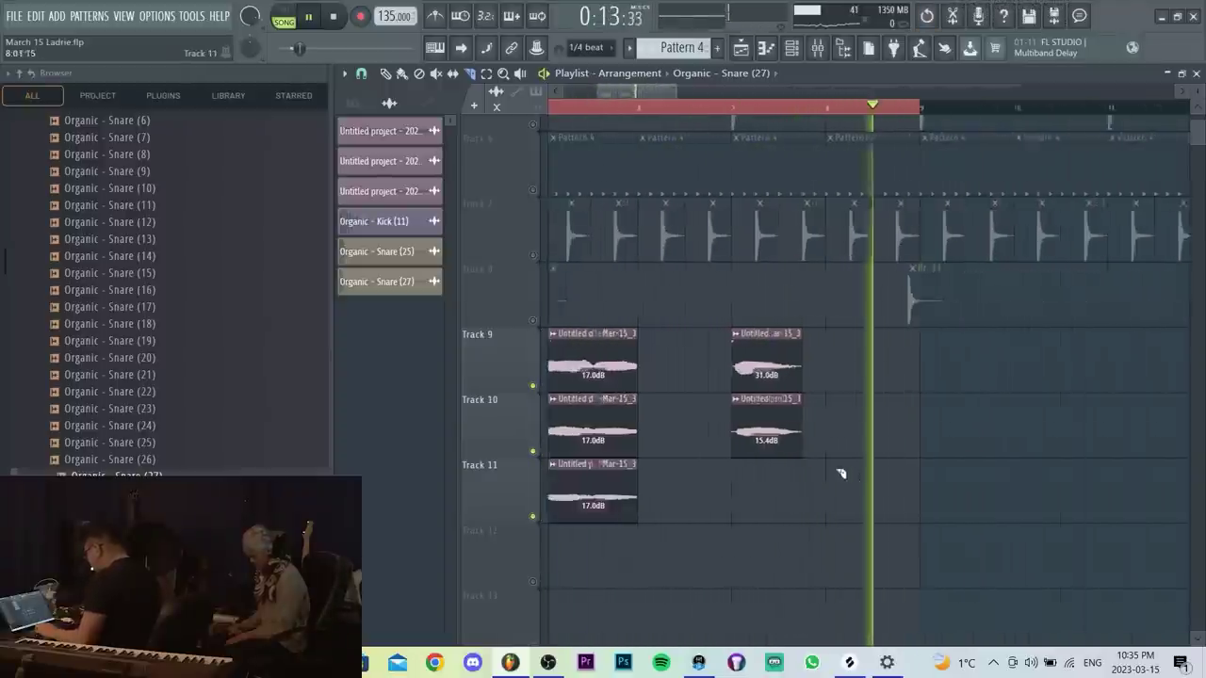
Show all channels in the channel rack and create a new empty pattern.
{"action": "left_click", "coordinate": [818, 49]}
{"action": "left_click", "coordinate": [791, 49]}
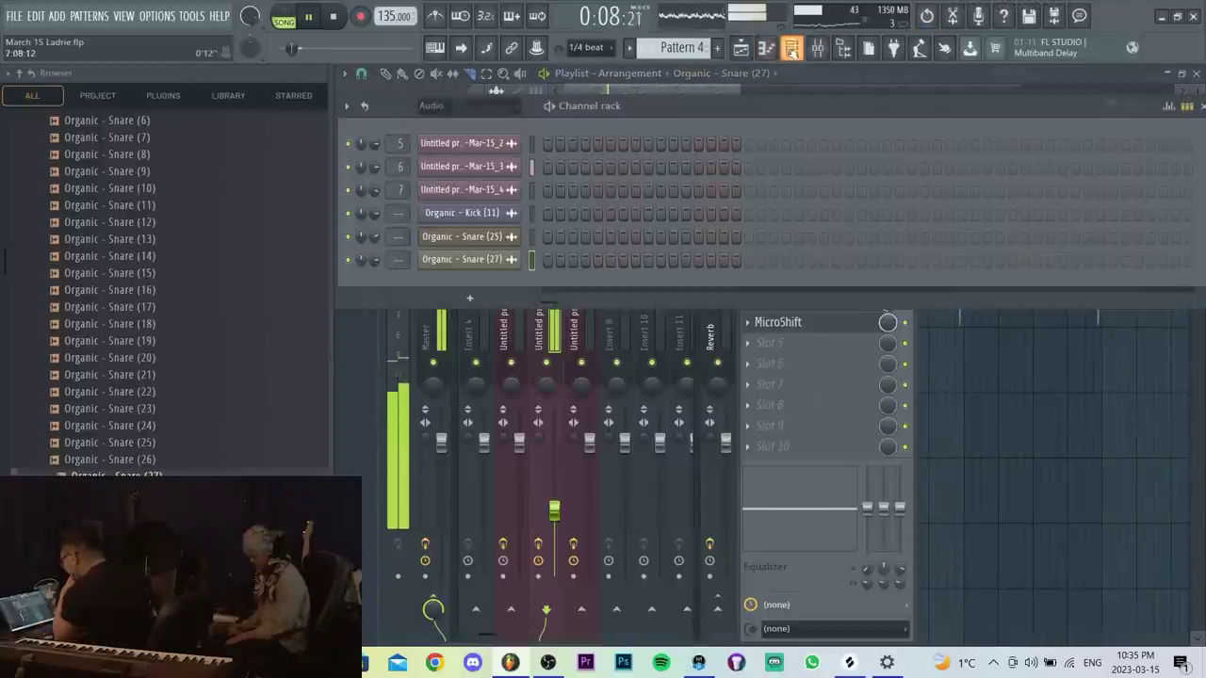
{"action": "left_click", "coordinate": [451, 106]}
{"action": "left_click", "coordinate": [453, 124]}
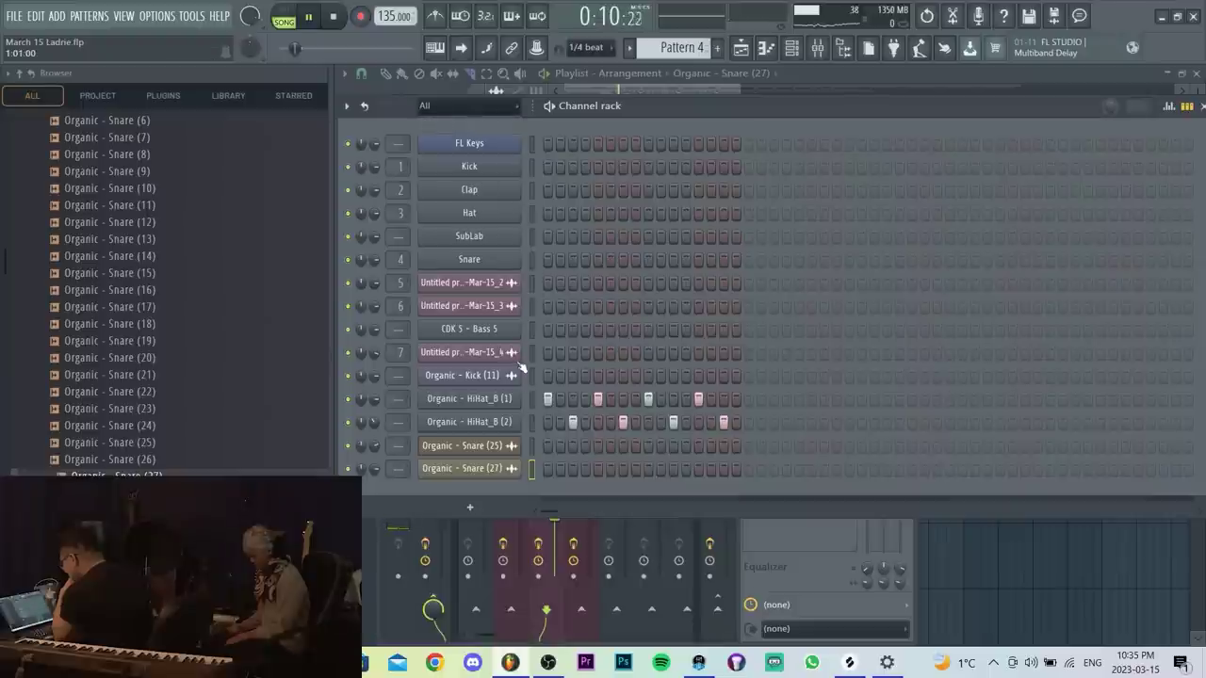
{"action": "key", "text": "F4"}
{"action": "key", "text": "Return"}
In SubLab's piano roll, draw a half-bar D2 note at bar 1 and a higher half-bar note at bar 3.
{"action": "right_click", "coordinate": [503, 258]}
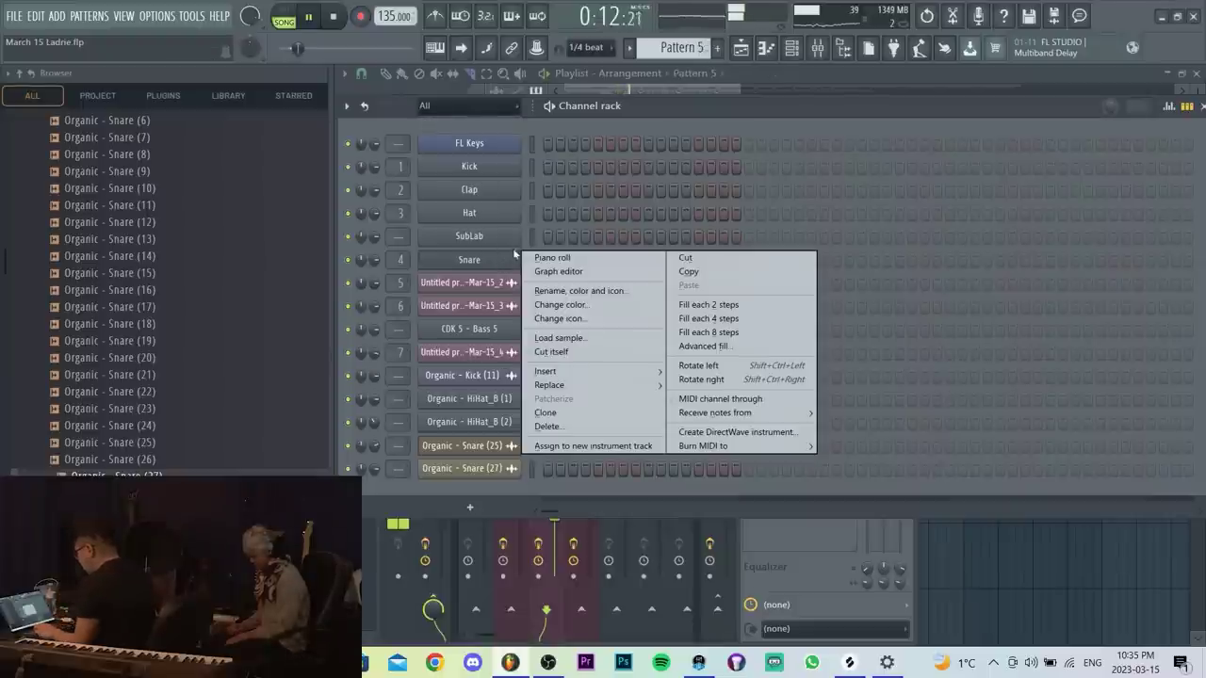
{"action": "right_click", "coordinate": [473, 242]}
{"action": "left_click", "coordinate": [556, 234]}
{"action": "scroll", "coordinate": [387, 415], "scroll_direction": "down", "scroll_amount": 3}
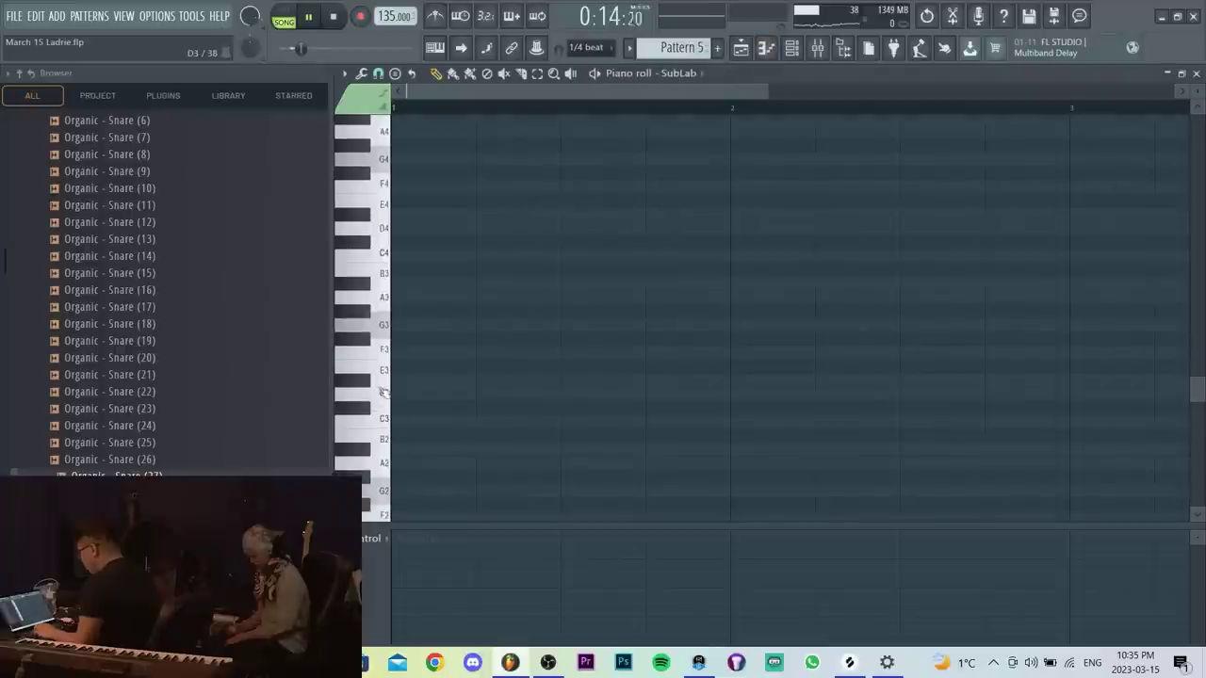
{"action": "scroll", "coordinate": [424, 443], "scroll_direction": "down", "scroll_amount": 6}
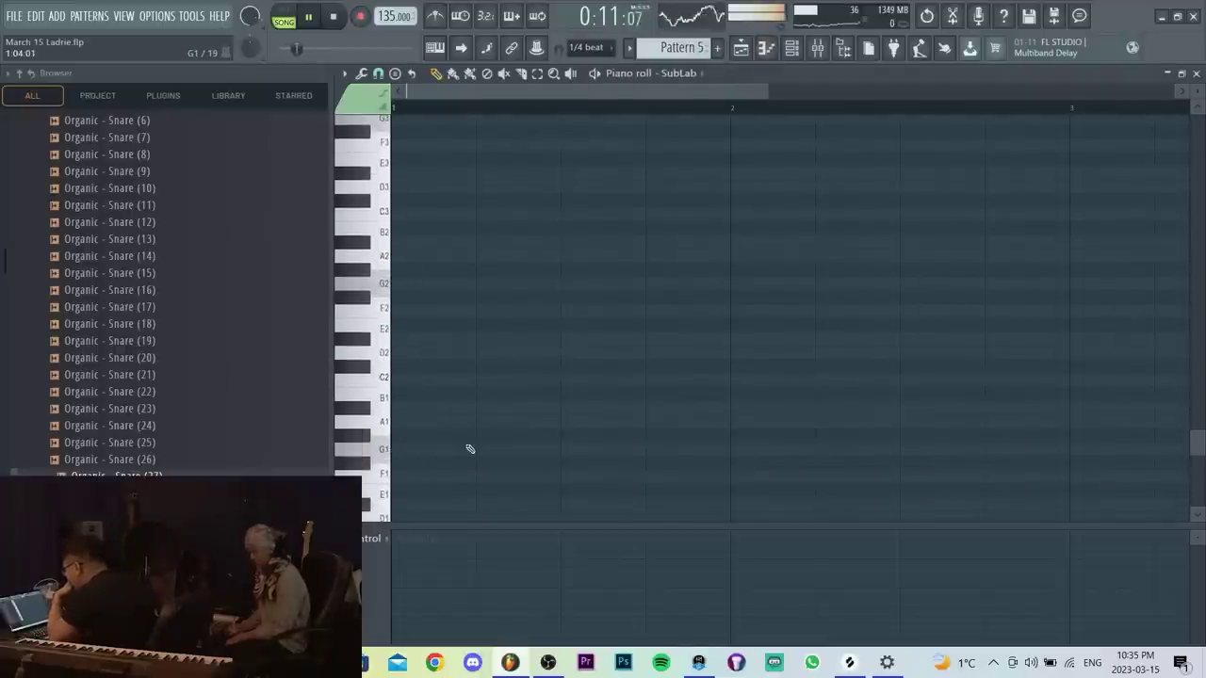
{"action": "scroll", "coordinate": [402, 472], "scroll_direction": "down", "scroll_amount": 1}
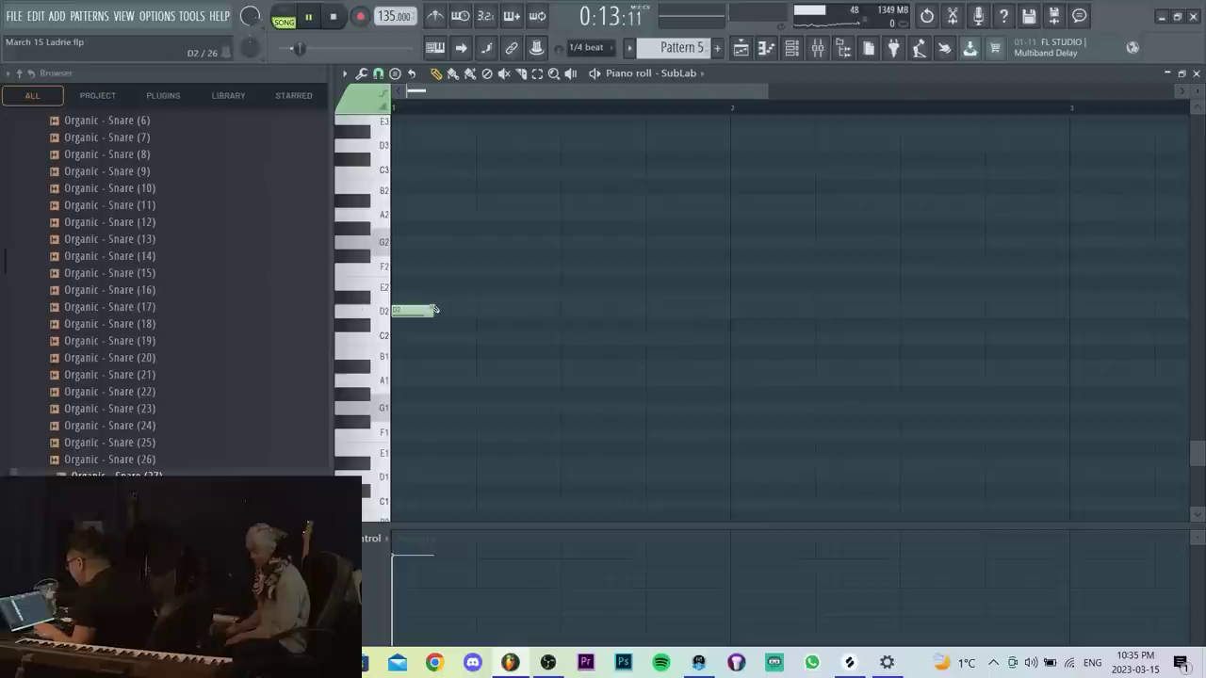
{"action": "scroll", "coordinate": [858, 275], "scroll_direction": "down", "scroll_amount": 2, "text": "ctrl"}
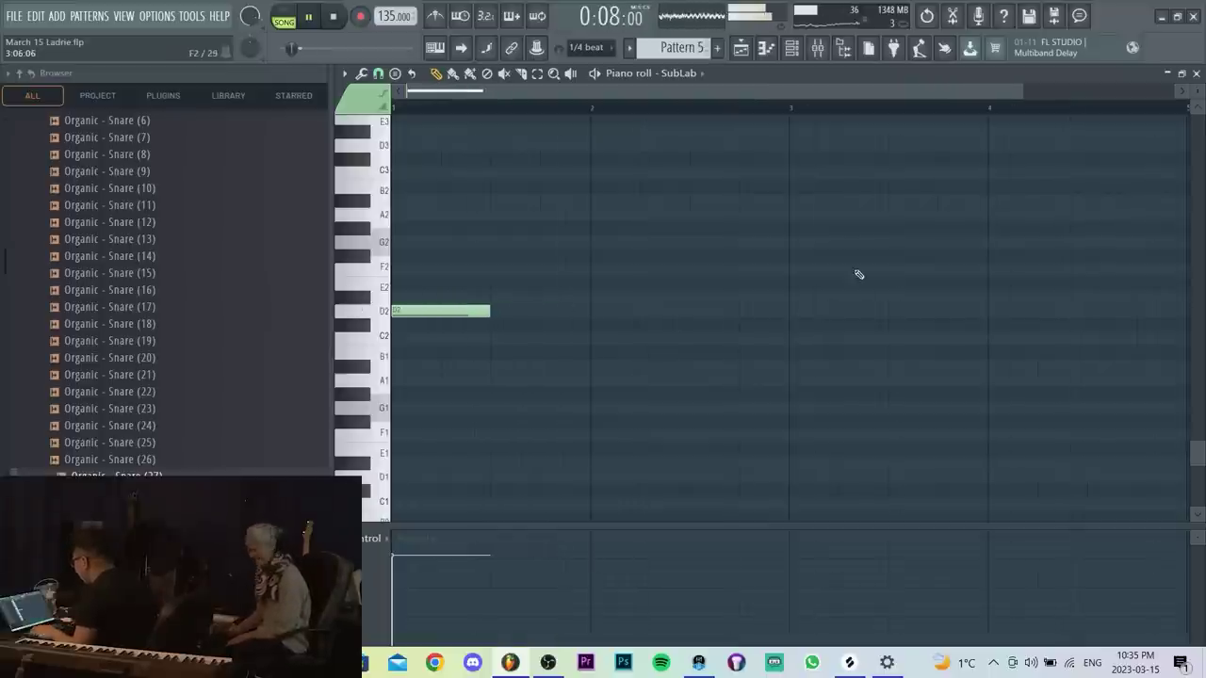
{"action": "left_click_drag", "start_coordinate": [783, 242], "coordinate": [788, 232]}
{"action": "key", "text": "F7"}
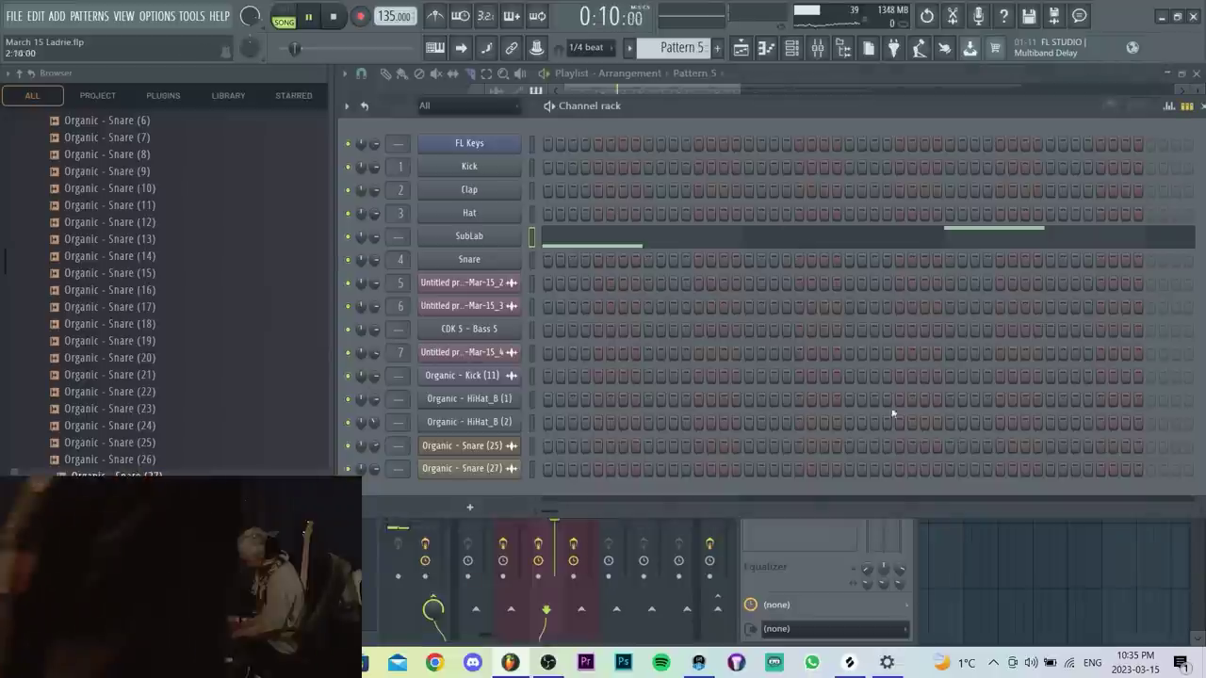
Place Pattern 5 on playlist Track 12 starting at bar 5 and unmute that track.
{"action": "key", "text": "F5"}
{"action": "key", "text": "p"}
{"action": "left_click", "coordinate": [697, 569]}
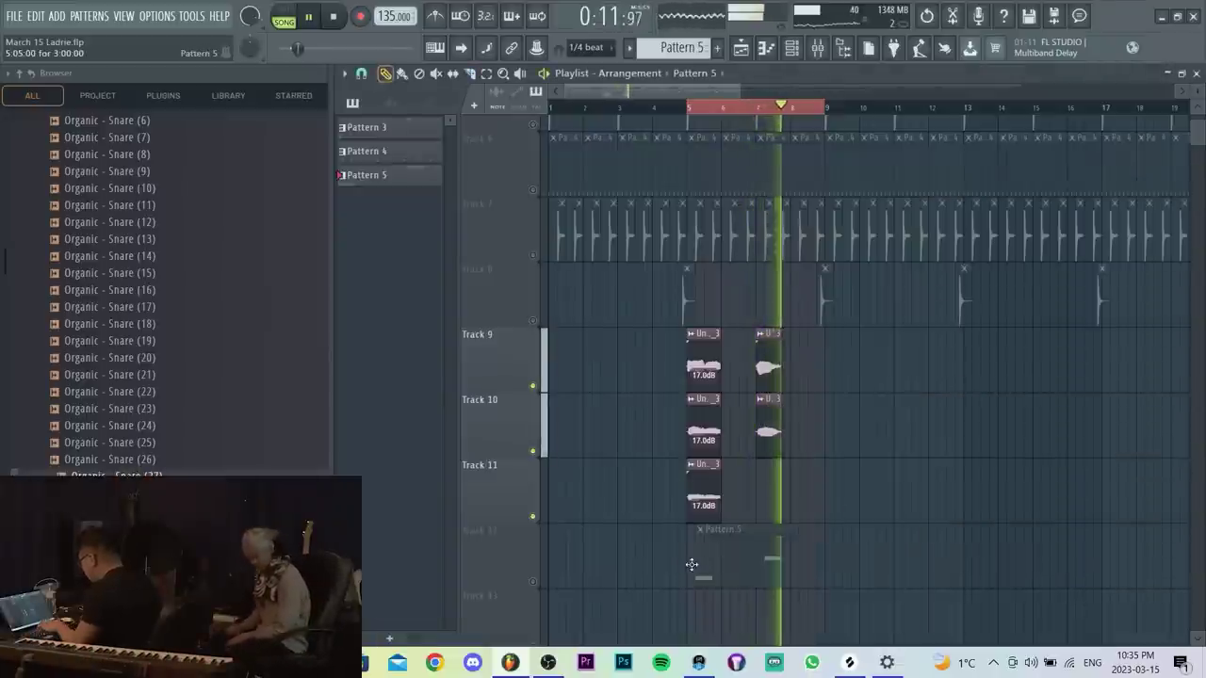
{"action": "left_click", "coordinate": [532, 581]}
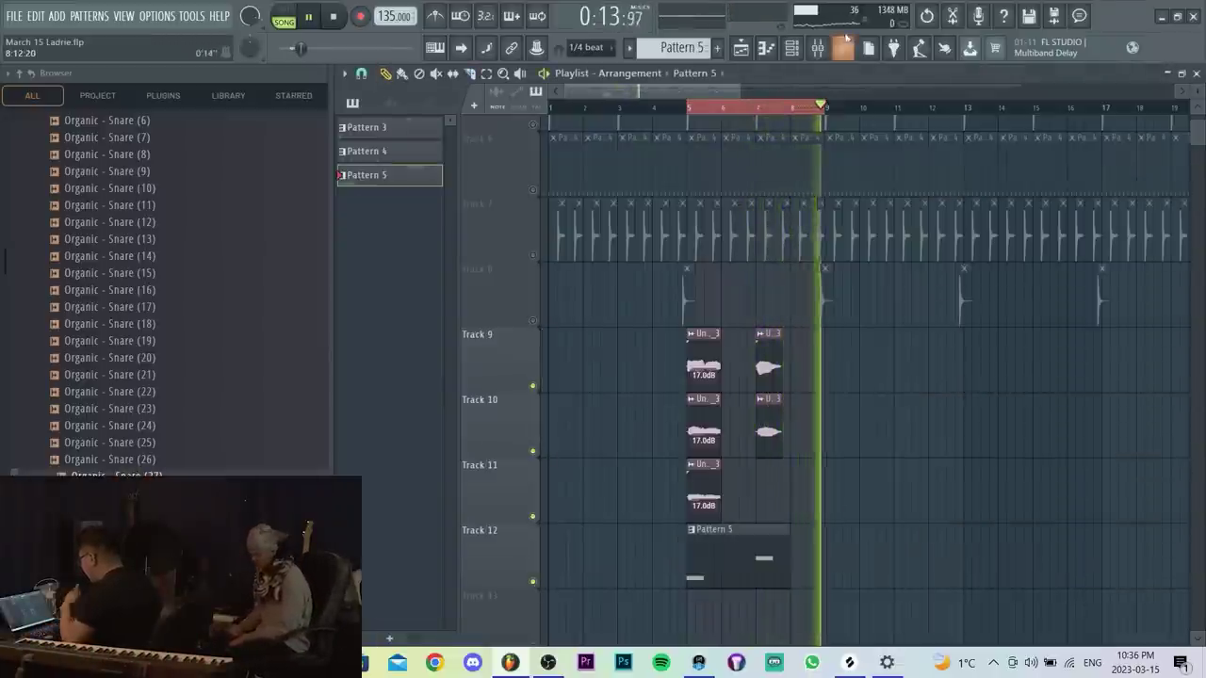
Set the filter envelope's release in SubLab to 286 ms and return to the playlist.
{"action": "left_click", "coordinate": [794, 48]}
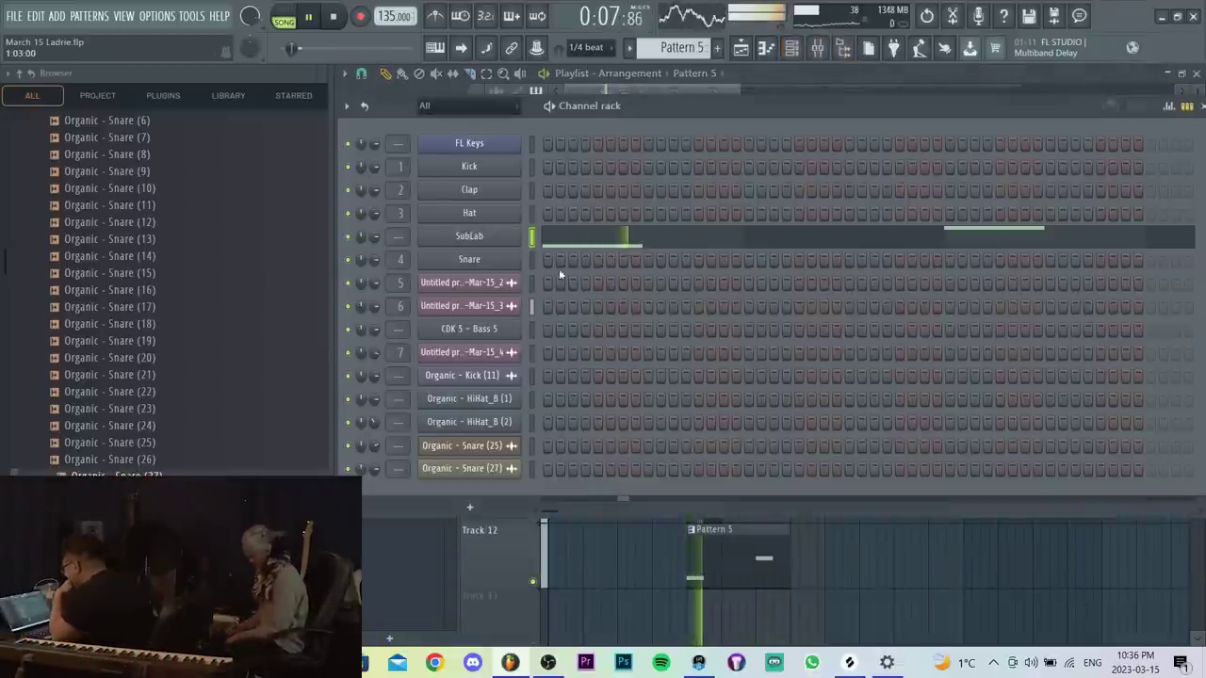
{"action": "left_click", "coordinate": [497, 236]}
{"action": "left_click_drag", "start_coordinate": [612, 406], "coordinate": [613, 437]}
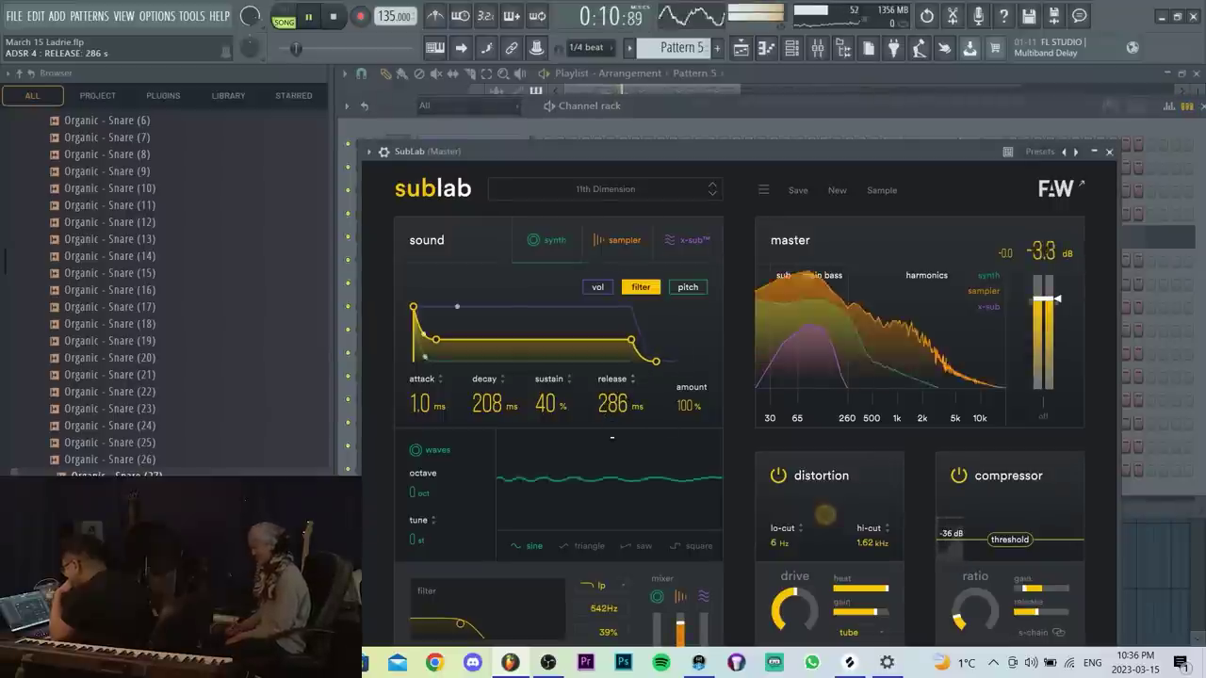
{"action": "left_click", "coordinate": [667, 93]}
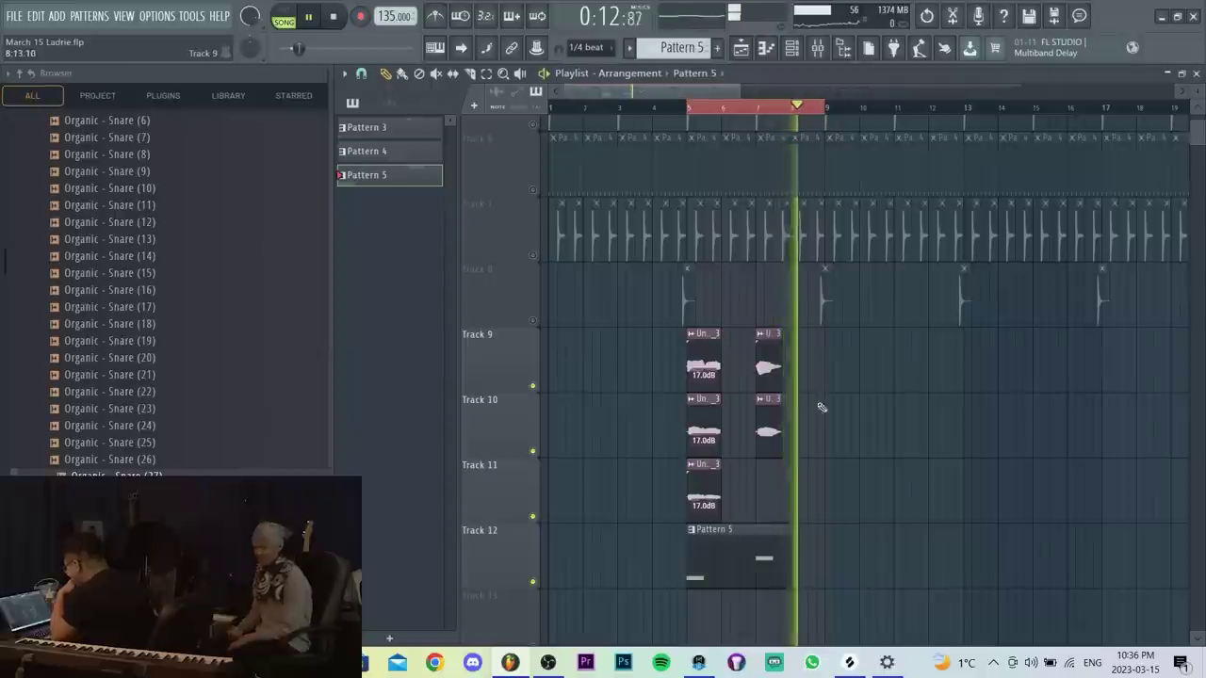
Duplicate the recording clips and Pattern 5 on Tracks 9 to 12 so the copies start at bar 9.
{"action": "scroll", "coordinate": [617, 331], "scroll_direction": "down", "scroll_amount": 3}
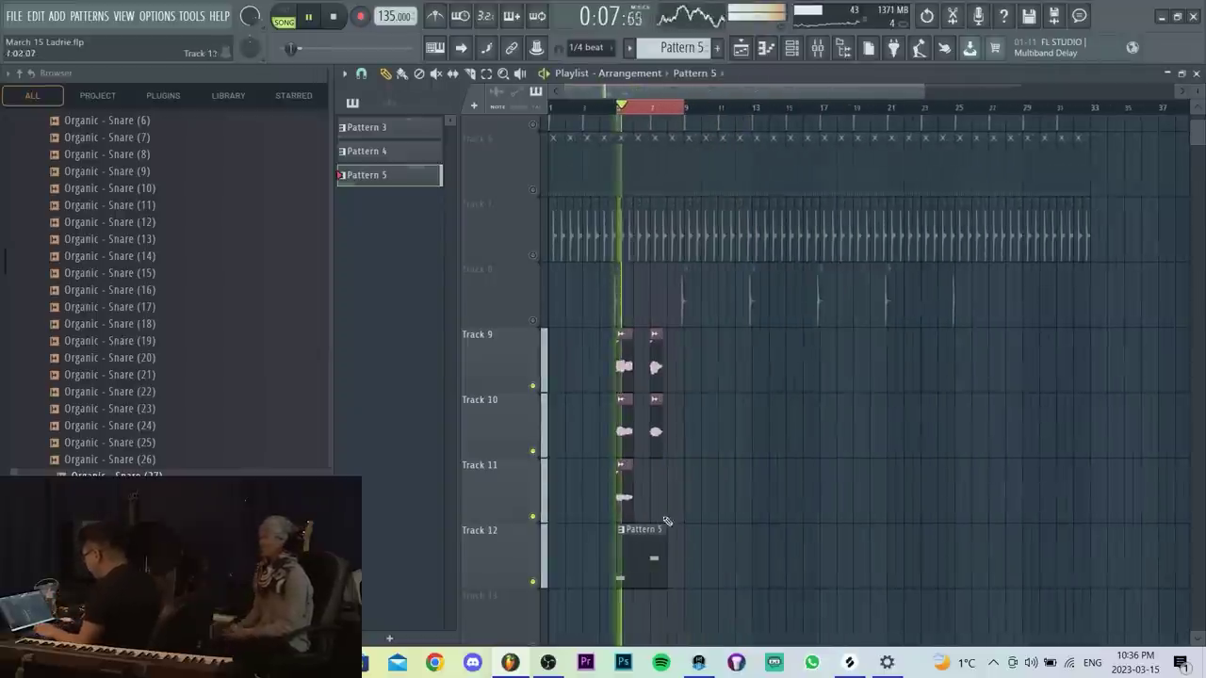
{"action": "left_click_drag", "start_coordinate": [722, 617], "coordinate": [585, 373]}
{"action": "scroll", "coordinate": [644, 558], "scroll_direction": "up", "scroll_amount": 3}
{"action": "left_click_drag", "start_coordinate": [646, 561], "coordinate": [793, 561]}
{"action": "scroll", "coordinate": [773, 538], "scroll_direction": "down", "scroll_amount": 3}
{"action": "scroll", "coordinate": [540, 301], "scroll_direction": "up", "scroll_amount": 5}
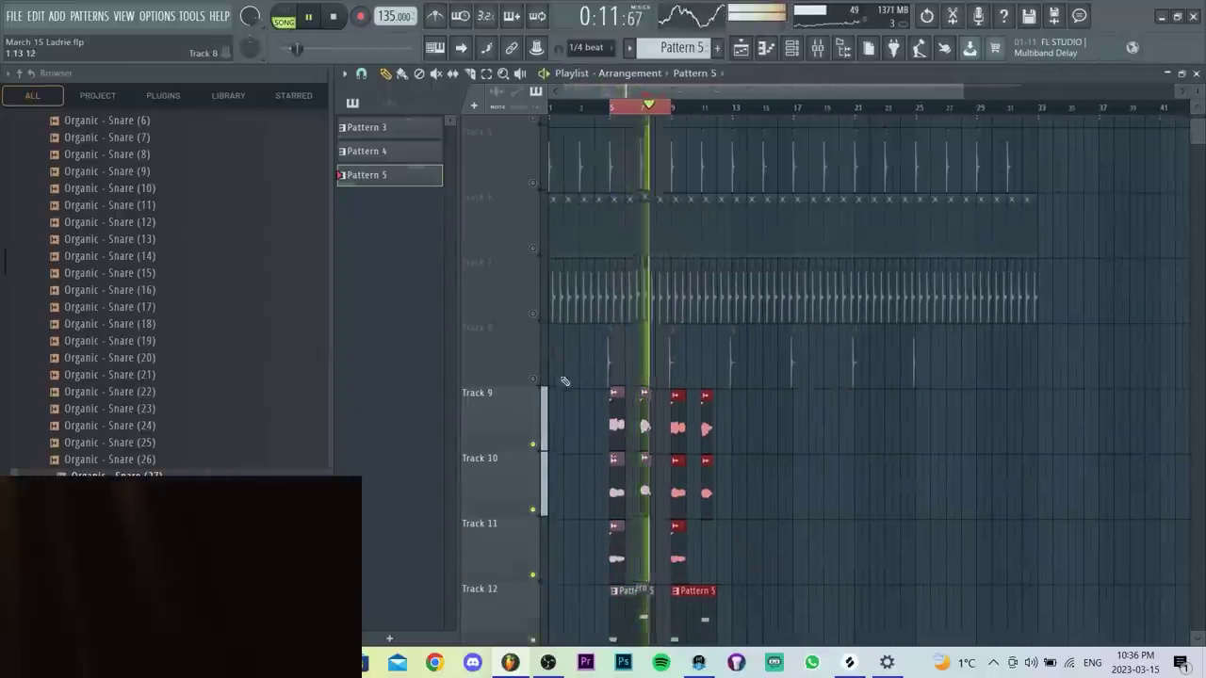
Unmute Track 2 and extend the playlist time selection from bar 5 to bar 13.
{"action": "left_click", "coordinate": [533, 240]}
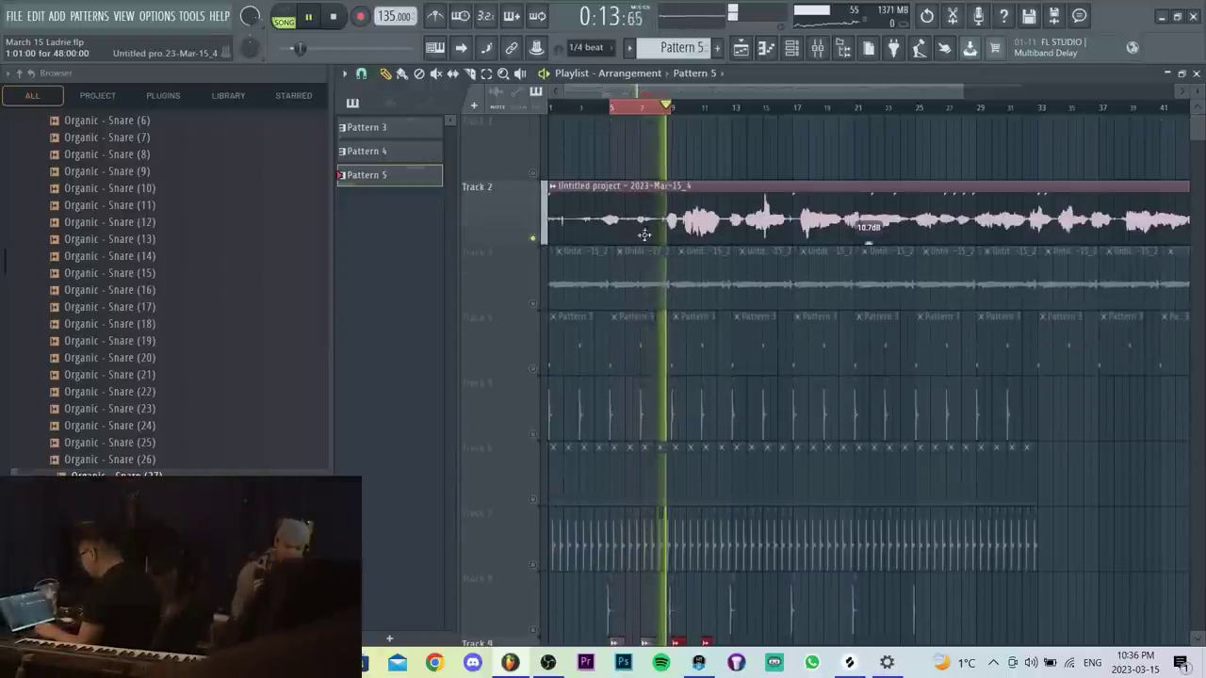
{"action": "scroll", "coordinate": [648, 233], "scroll_direction": "down", "scroll_amount": 1}
{"action": "left_click", "coordinate": [739, 105], "text": "ctrl"}
{"action": "scroll", "coordinate": [706, 238], "scroll_direction": "down", "scroll_amount": 1}
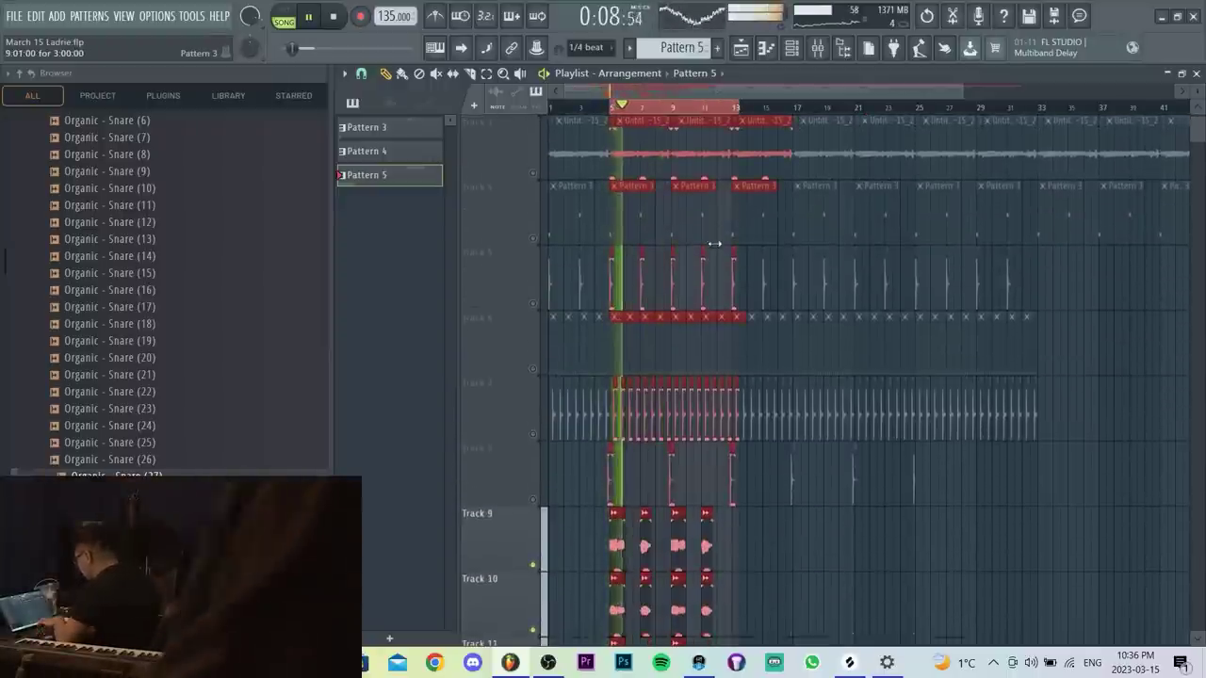
Deselect the playlist clips and set the SubLab channel volume to 47% (-13.5 dB).
{"action": "key", "text": "F9"}
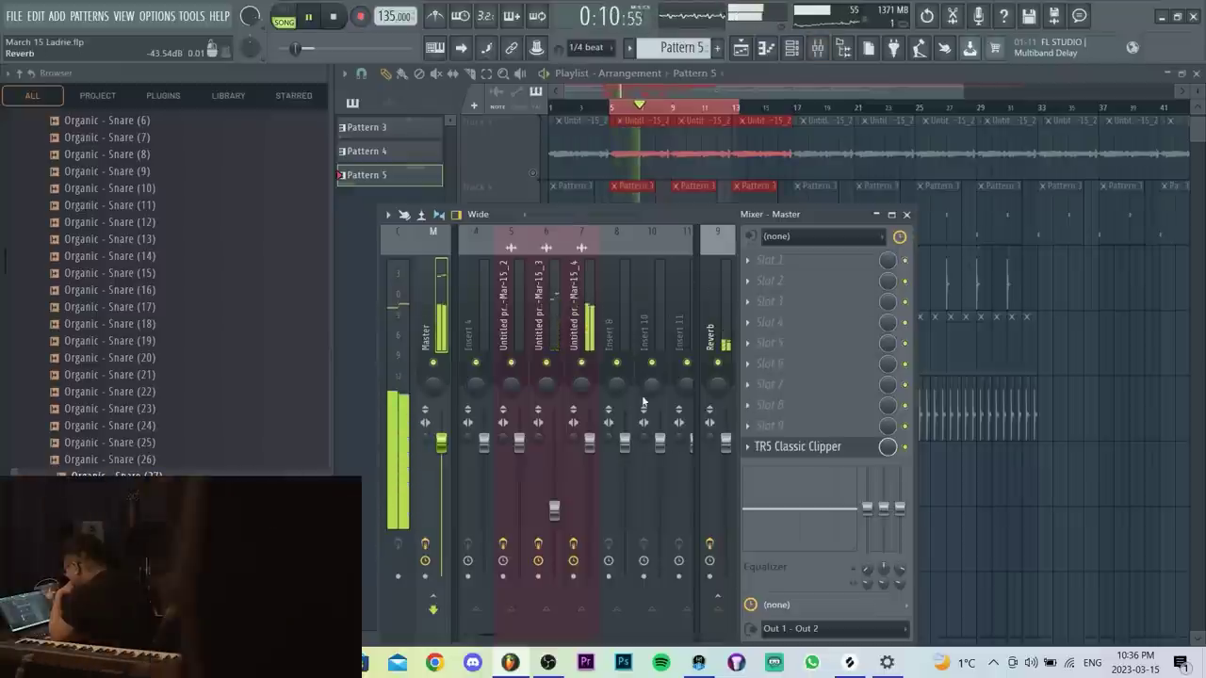
{"action": "left_click", "coordinate": [1024, 544]}
{"action": "scroll", "coordinate": [860, 414], "scroll_direction": "down", "scroll_amount": 4}
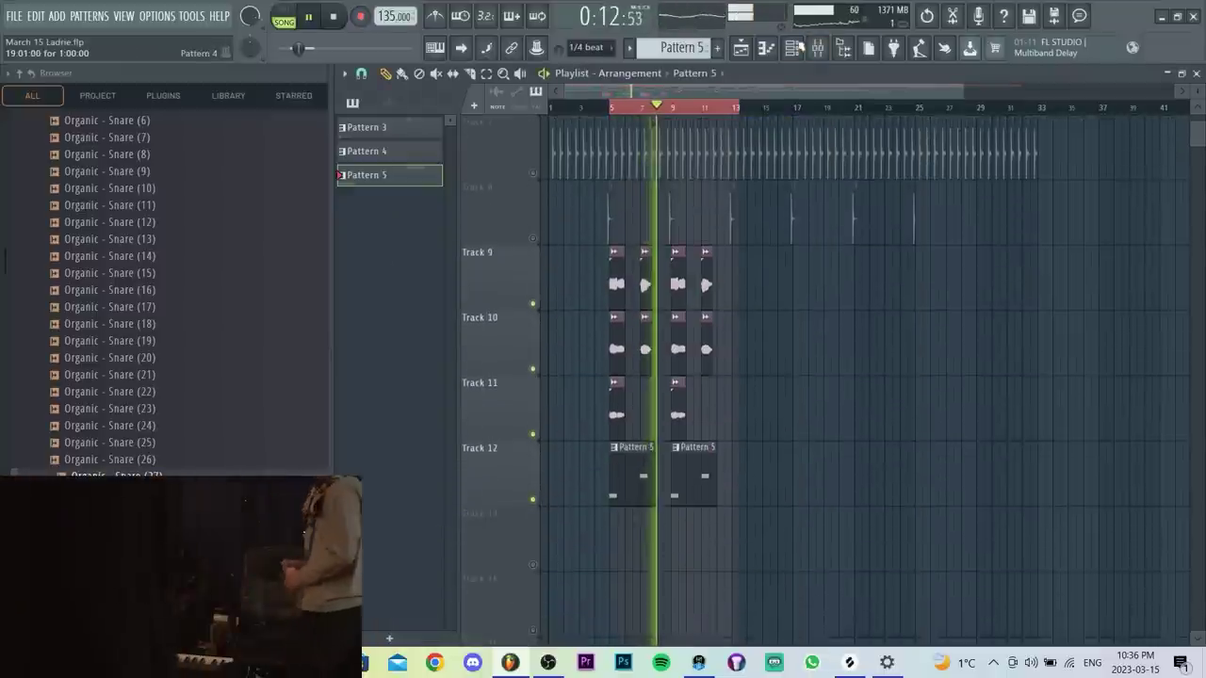
{"action": "key", "text": "F6"}
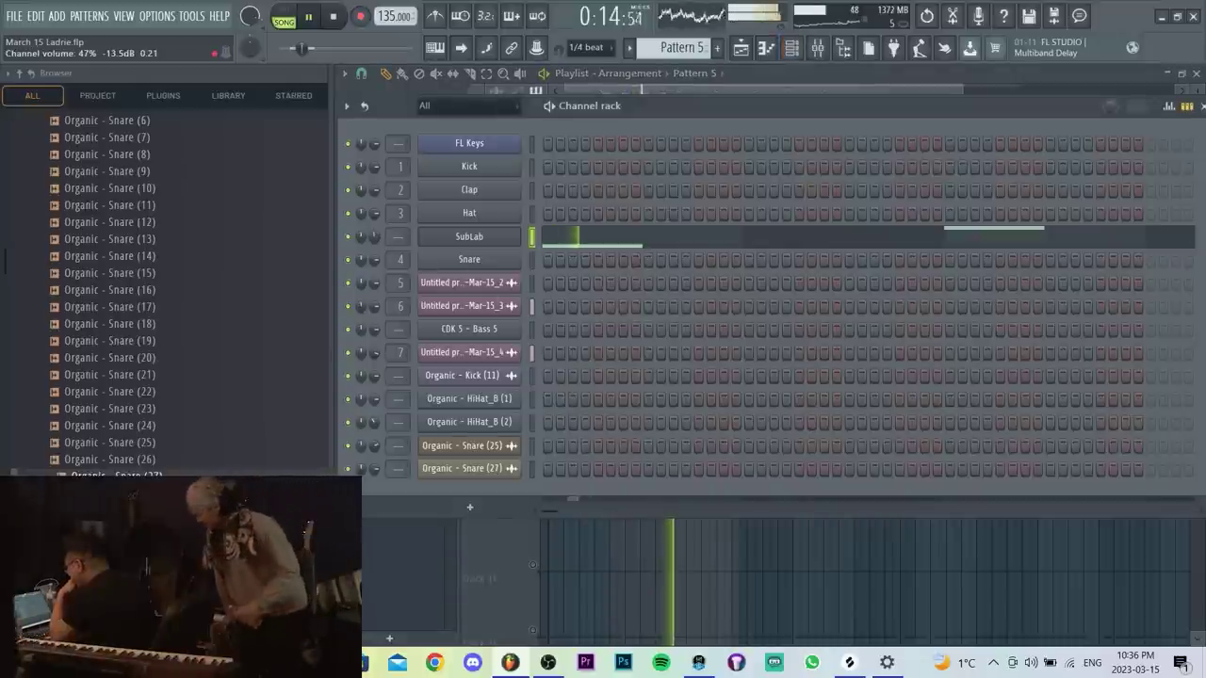
Lower the 2023-Mar-15_3 mixer fader to 28% (-20.5 dB).
{"action": "key", "text": "F9"}
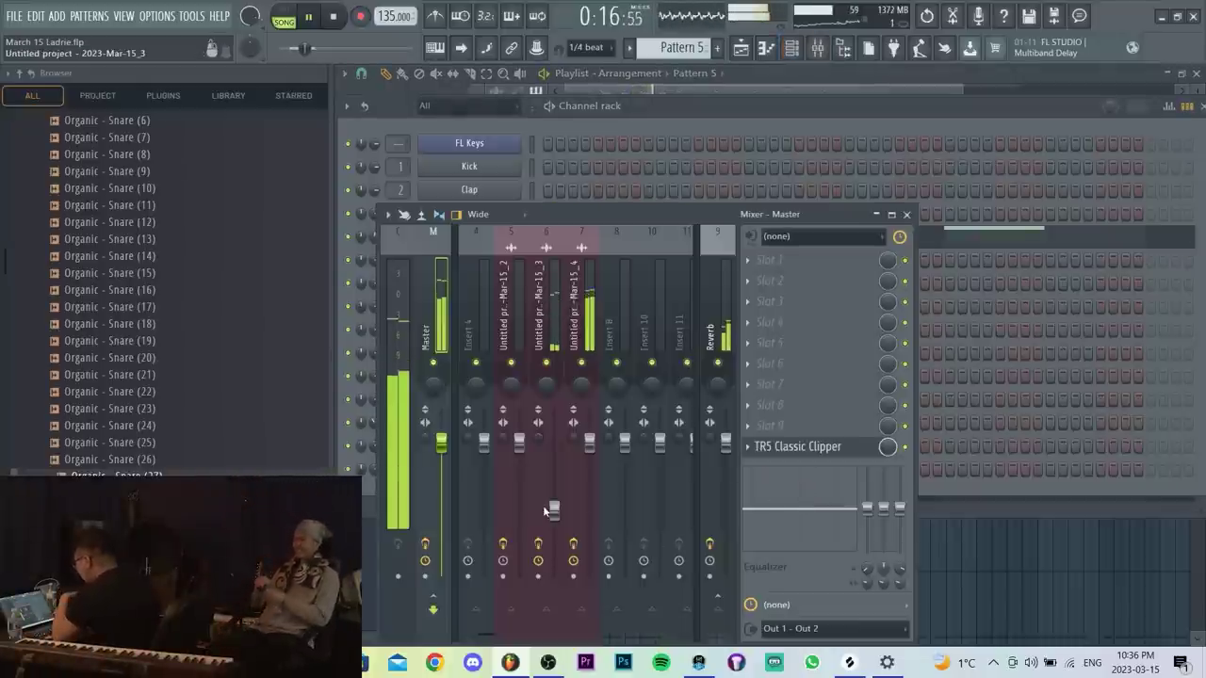
{"action": "left_click_drag", "start_coordinate": [554, 510], "coordinate": [554, 539]}
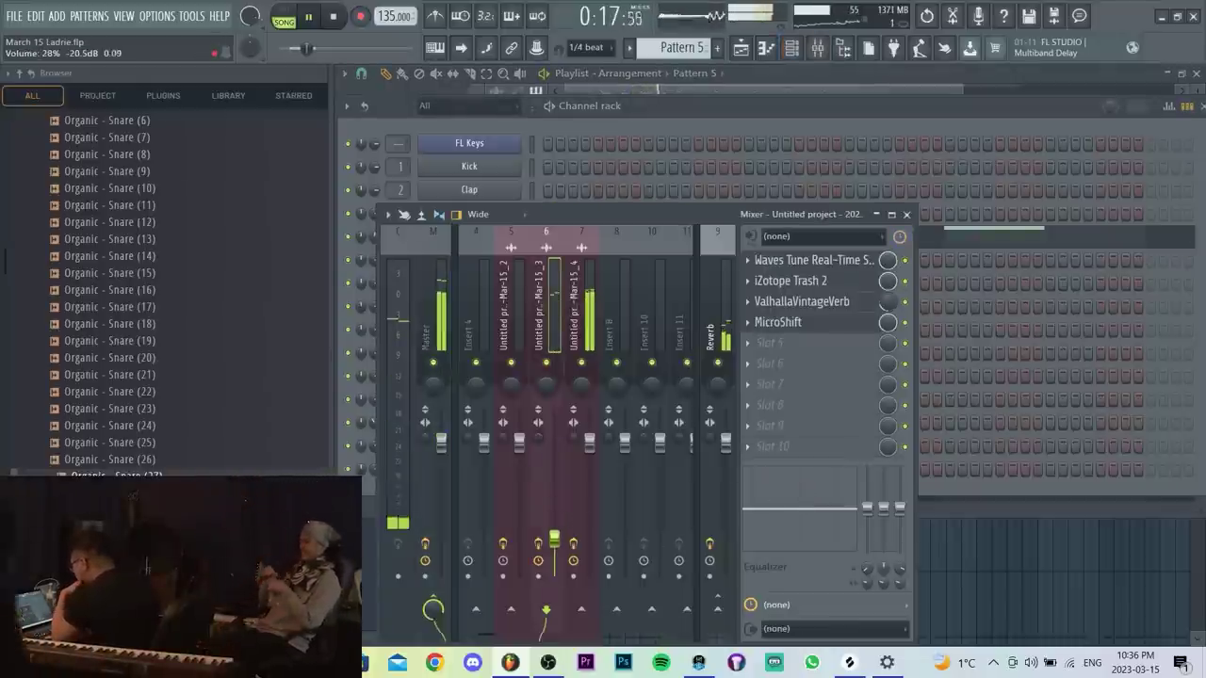
{"action": "left_click", "coordinate": [646, 124]}
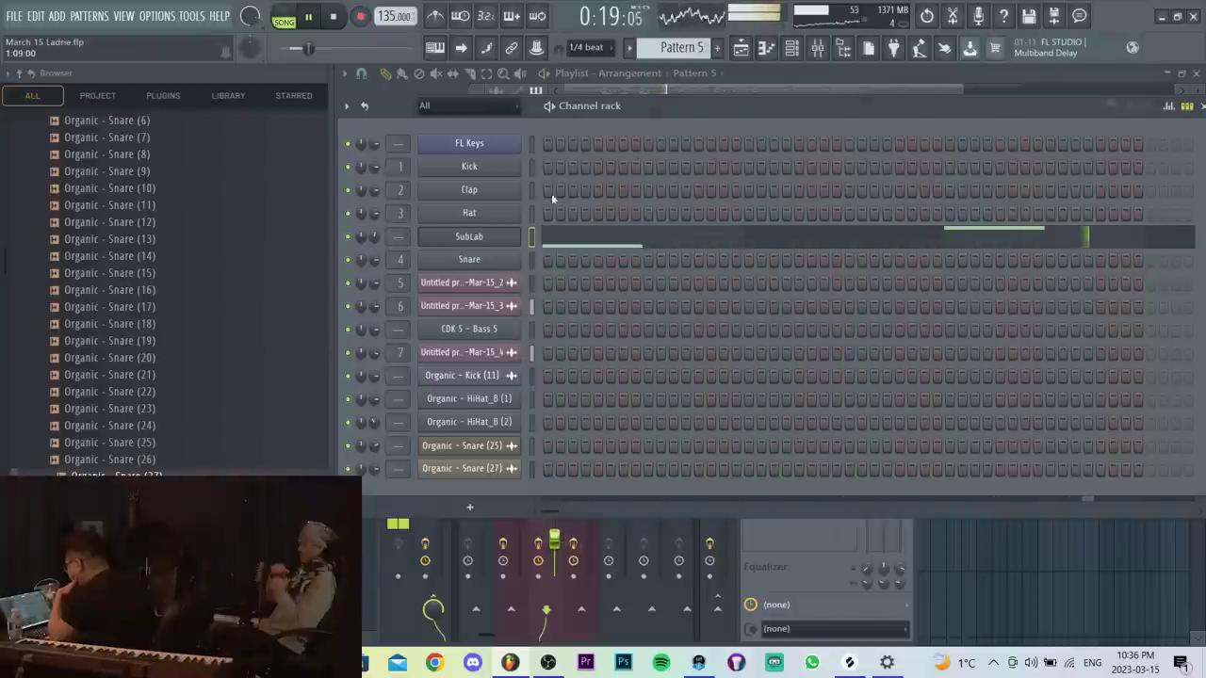
Duplicate the clips on Tracks 9 to 12 to bar 13 and extend the time selection to bar 21.
{"action": "left_click", "coordinate": [1096, 624]}
{"action": "left_click_drag", "start_coordinate": [816, 544], "coordinate": [585, 270]}
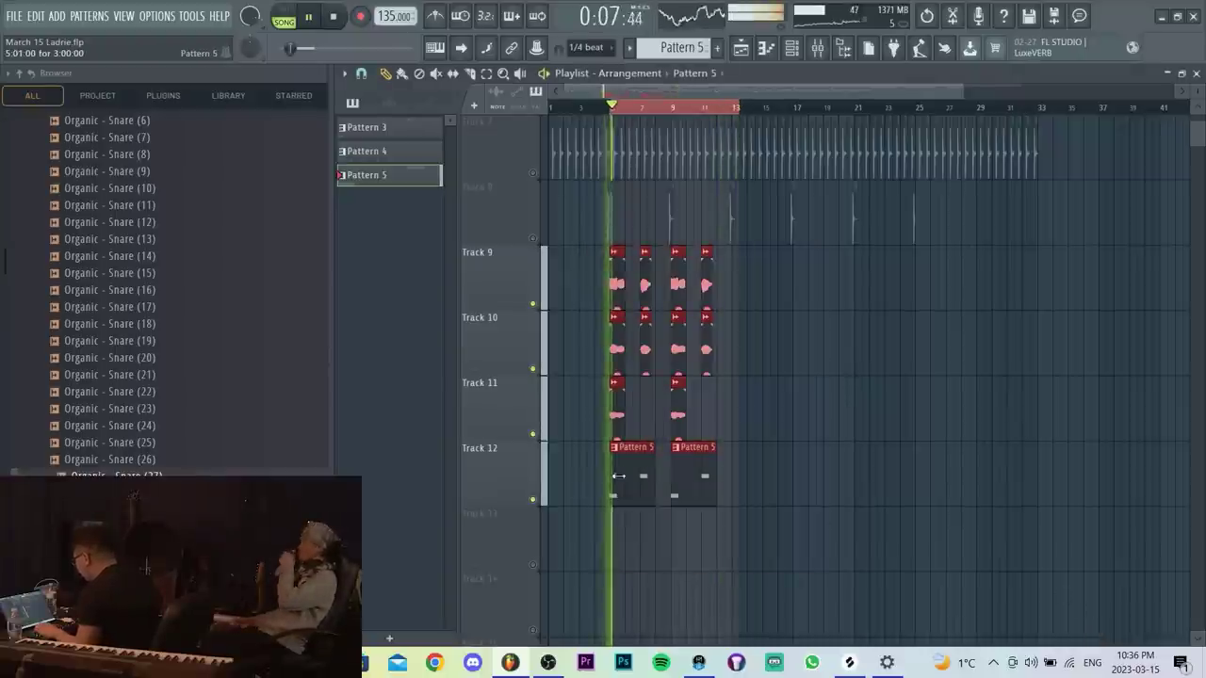
{"action": "left_click_drag", "start_coordinate": [618, 475], "coordinate": [744, 471]}
{"action": "scroll", "coordinate": [829, 198], "scroll_direction": "up", "scroll_amount": 5}
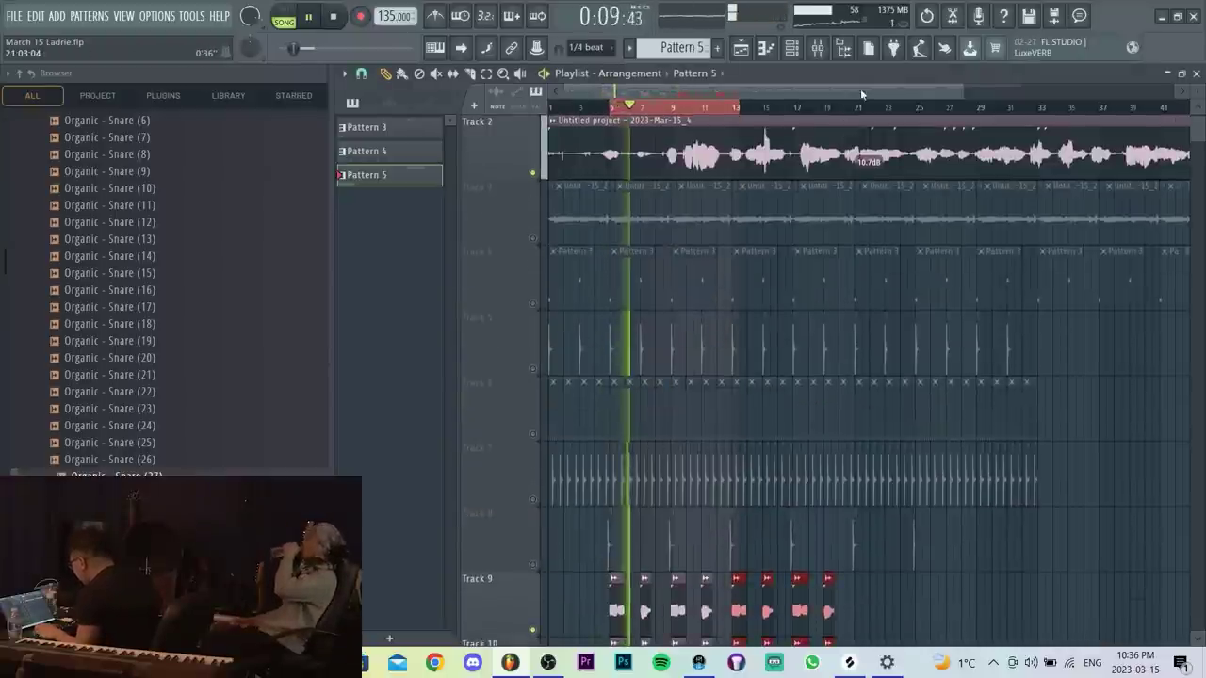
Duplicate all clips on Tracks 9 to 12 to bar 21 and extend the time selection to bar 37.
{"action": "scroll", "coordinate": [861, 140], "scroll_direction": "down", "scroll_amount": 5}
{"action": "mouse_move", "coordinate": [932, 569]}
{"action": "left_mouse_down"}
{"action": "mouse_move", "coordinate": [588, 335]}
{"action": "mouse_move", "coordinate": [585, 282]}
{"action": "left_mouse_up"}
{"action": "mouse_move", "coordinate": [628, 466]}
{"action": "left_mouse_down"}
{"action": "mouse_move", "coordinate": [873, 469]}
{"action": "mouse_move", "coordinate": [874, 441]}
{"action": "left_mouse_up"}
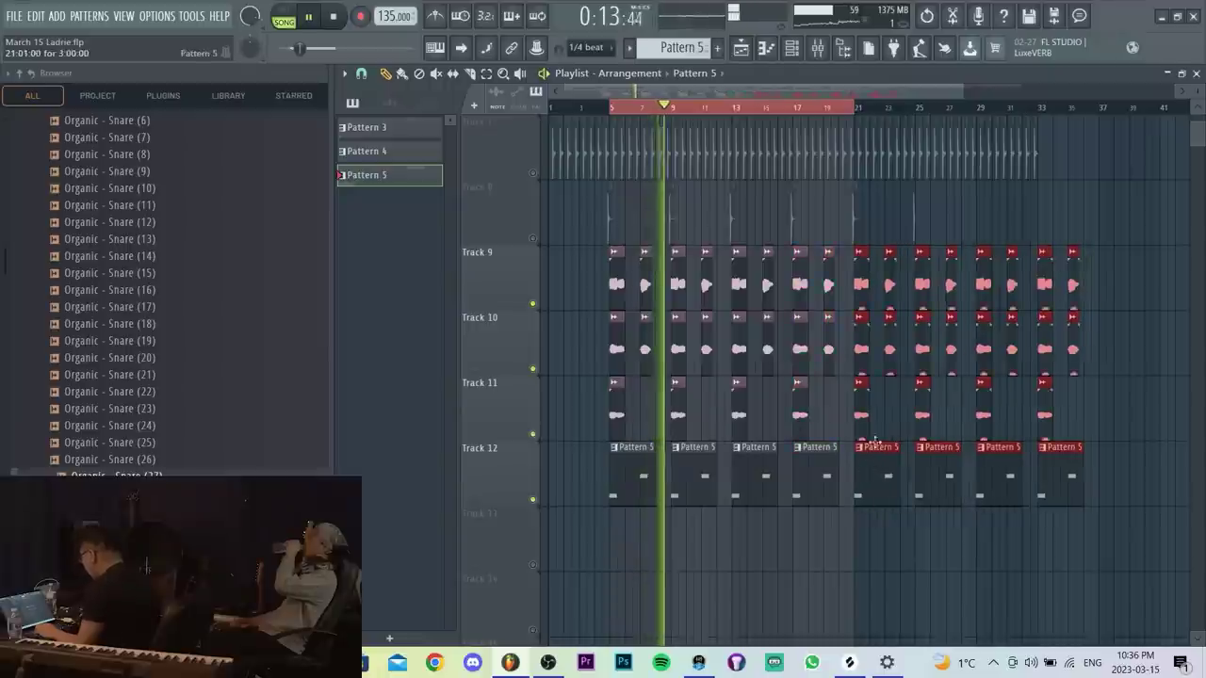
{"action": "scroll", "coordinate": [876, 377], "scroll_direction": "up", "scroll_amount": 5}
{"action": "left_click_drag", "start_coordinate": [853, 106], "coordinate": [1102, 111]}
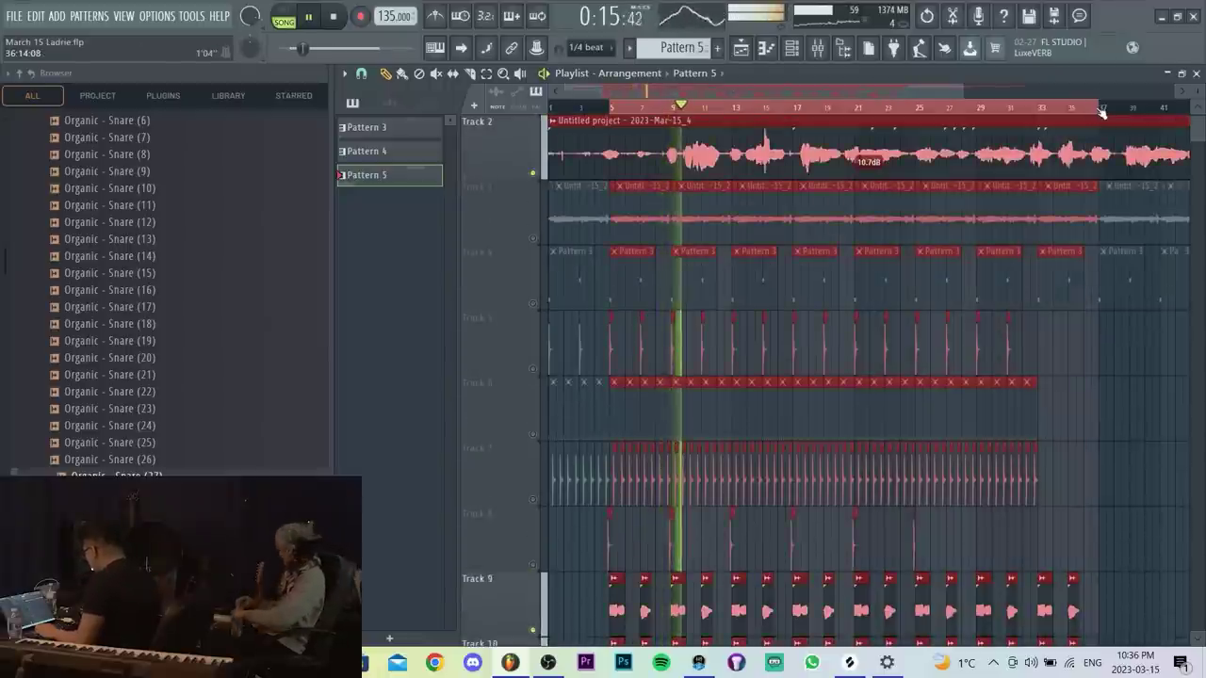
Route the SubLab channel to mixer track 8 and lower that track's fader slightly.
{"action": "key", "text": "F9"}
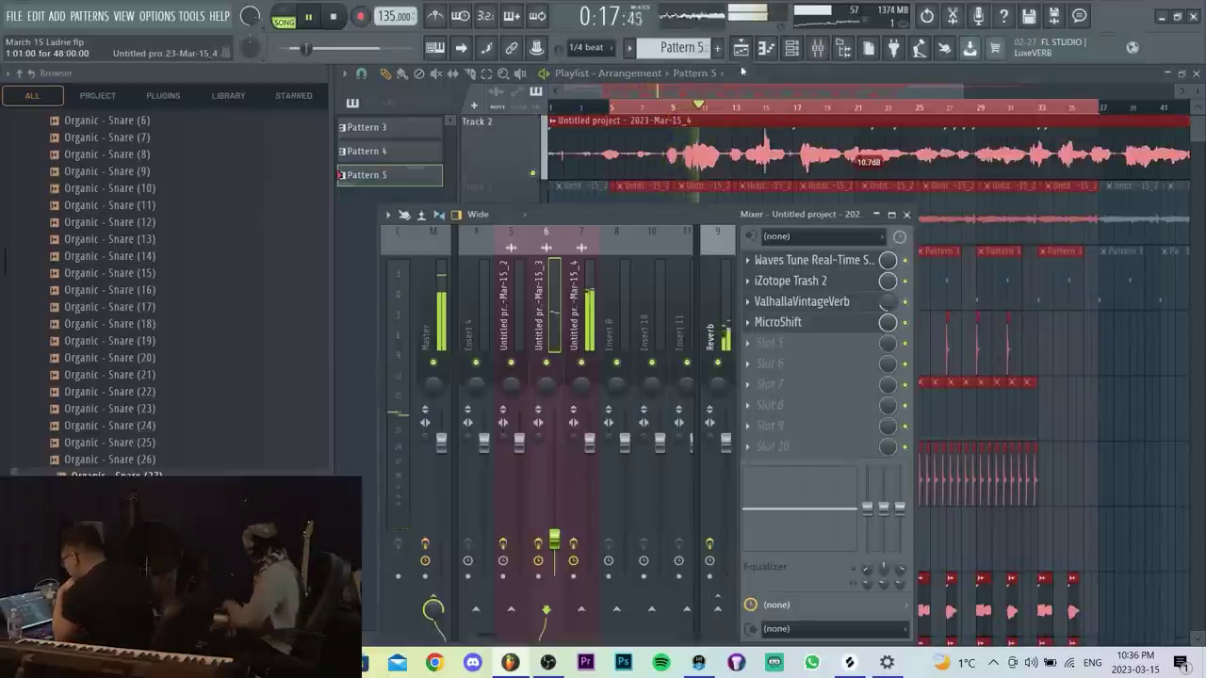
{"action": "left_click", "coordinate": [790, 48]}
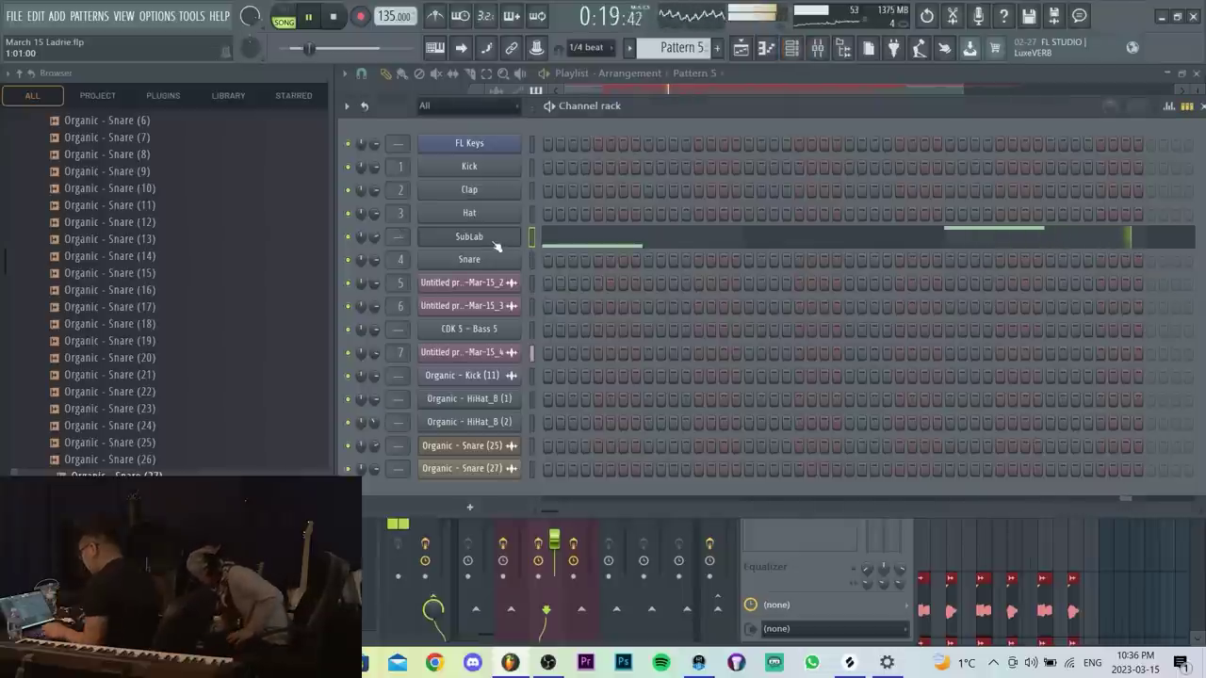
{"action": "left_click", "coordinate": [469, 237]}
{"action": "left_click", "coordinate": [383, 152]}
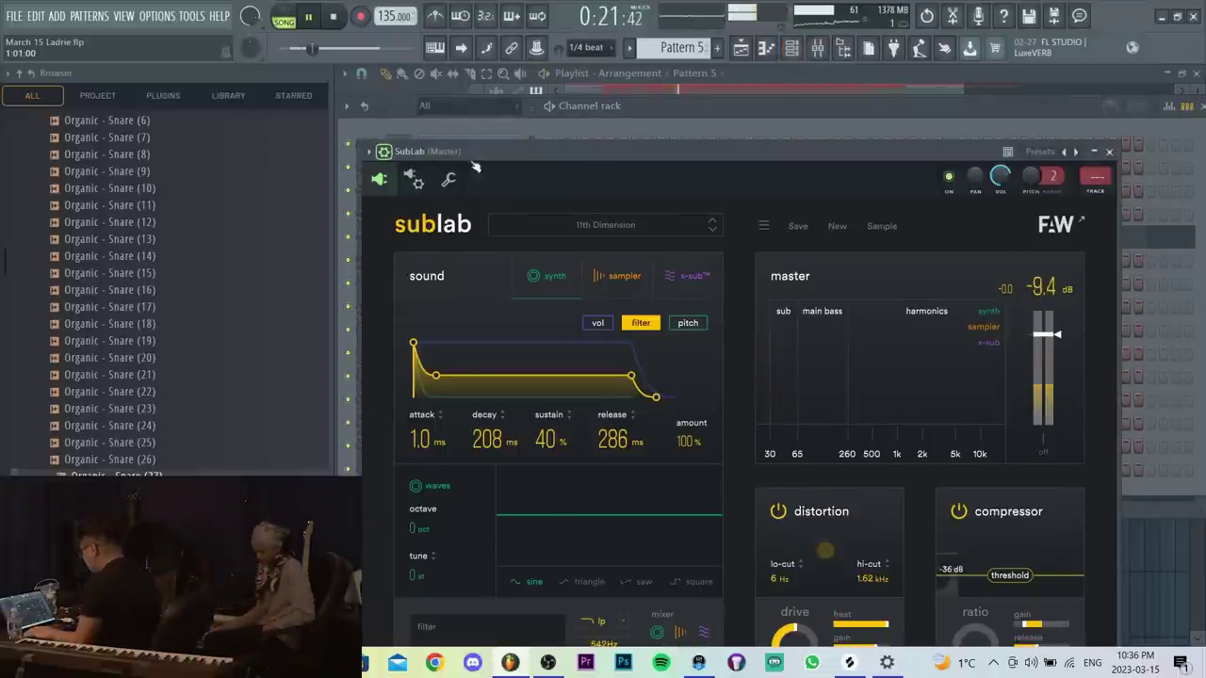
{"action": "left_click", "coordinate": [1094, 178]}
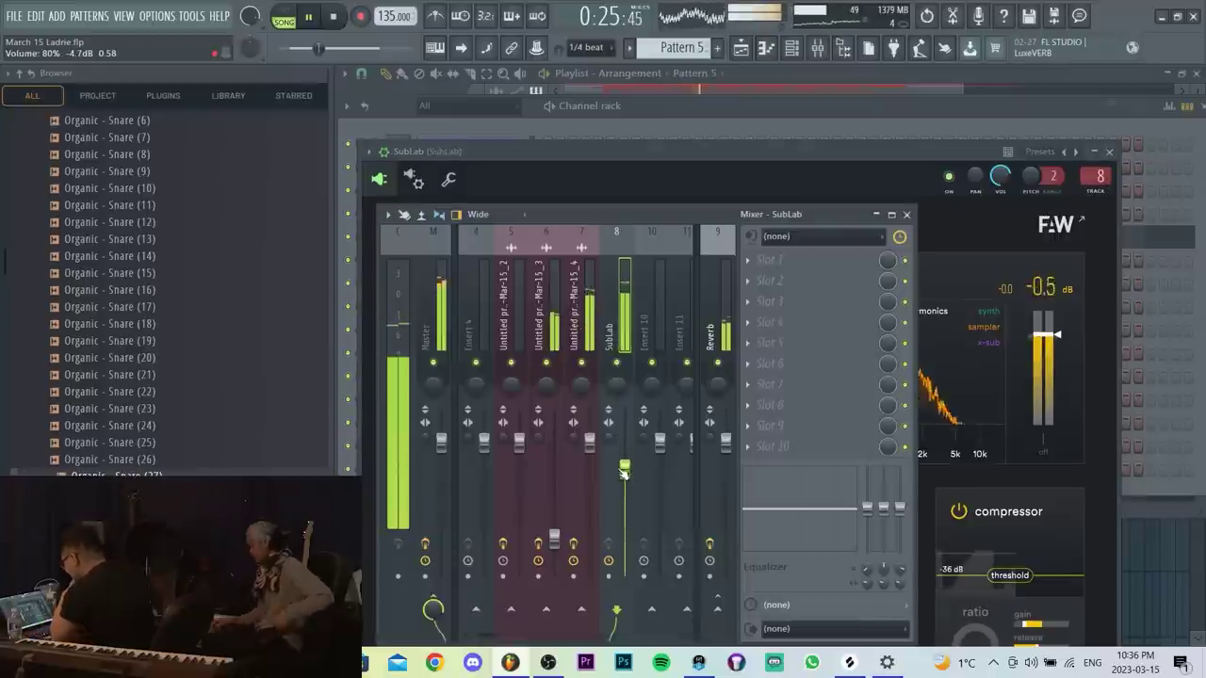
Send the 2023-Mar-15_4 mixer track to Reverb at about 38%, add EchoBoy in slot 5 and advance its preset.
{"action": "left_click", "coordinate": [593, 341]}
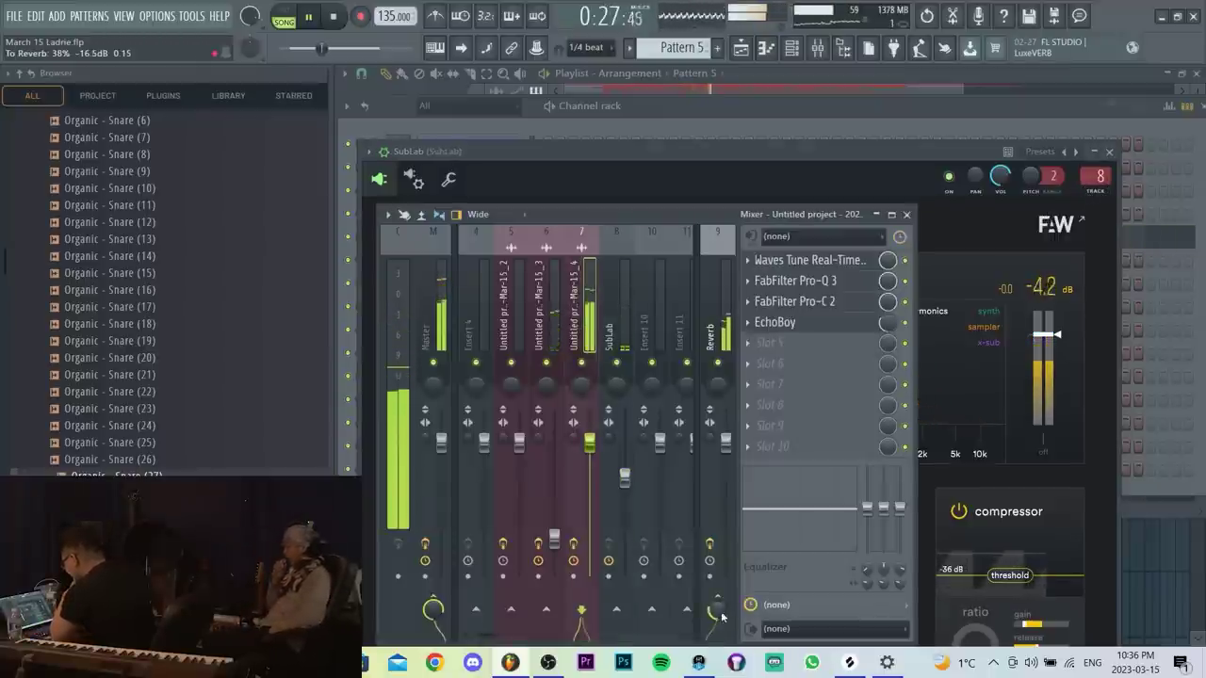
{"action": "left_click", "coordinate": [765, 343]}
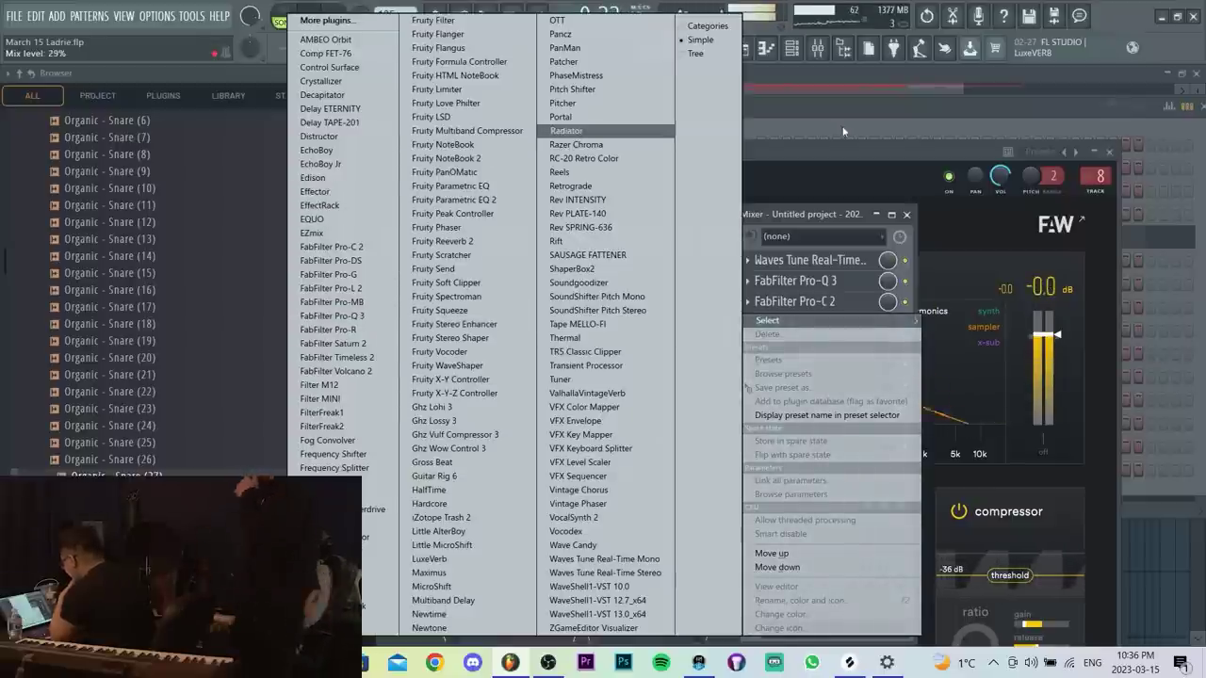
{"action": "left_click", "coordinate": [321, 150]}
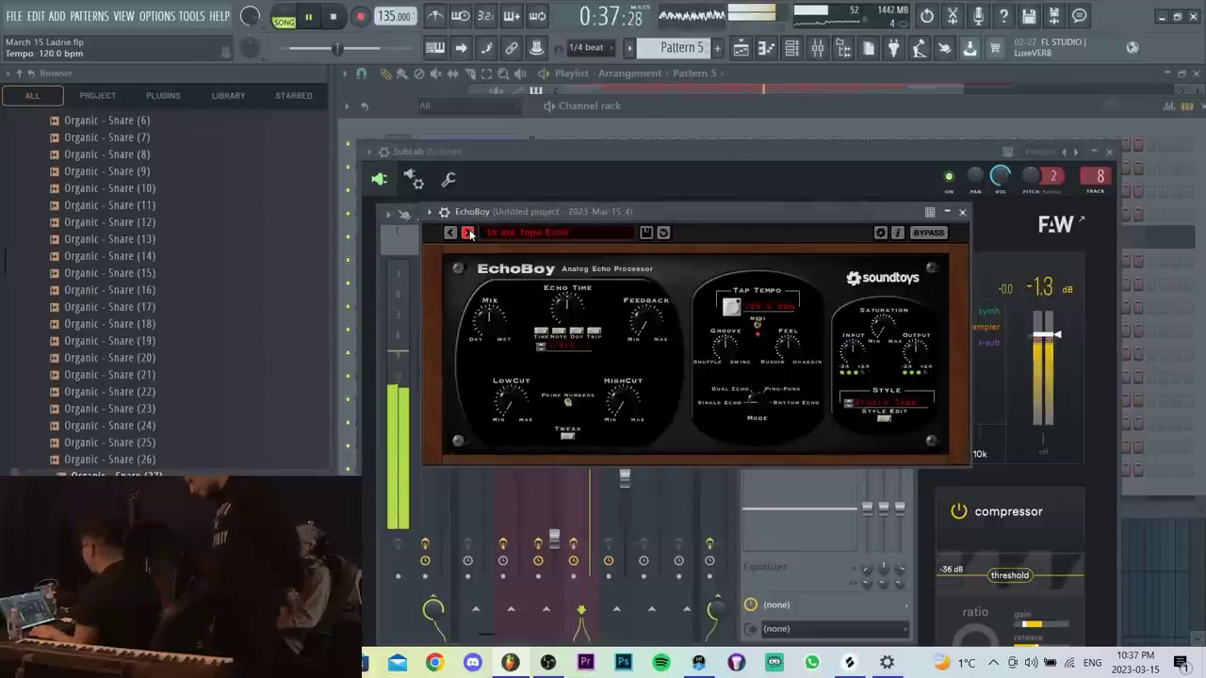
{"action": "left_click", "coordinate": [468, 233]}
Raise the 2023-Mar-15_3 mixer fader to balance it against the other tracks and adjust its stereo separation.
{"action": "key", "text": "F9"}
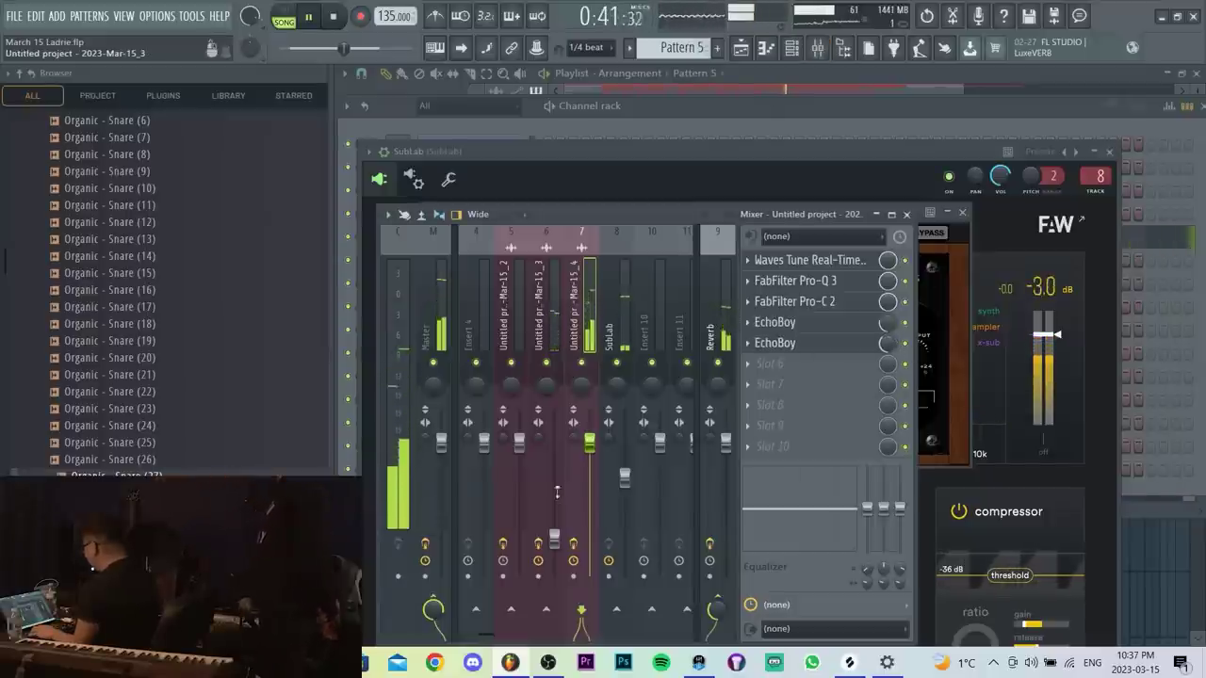
{"action": "left_click", "coordinate": [556, 540]}
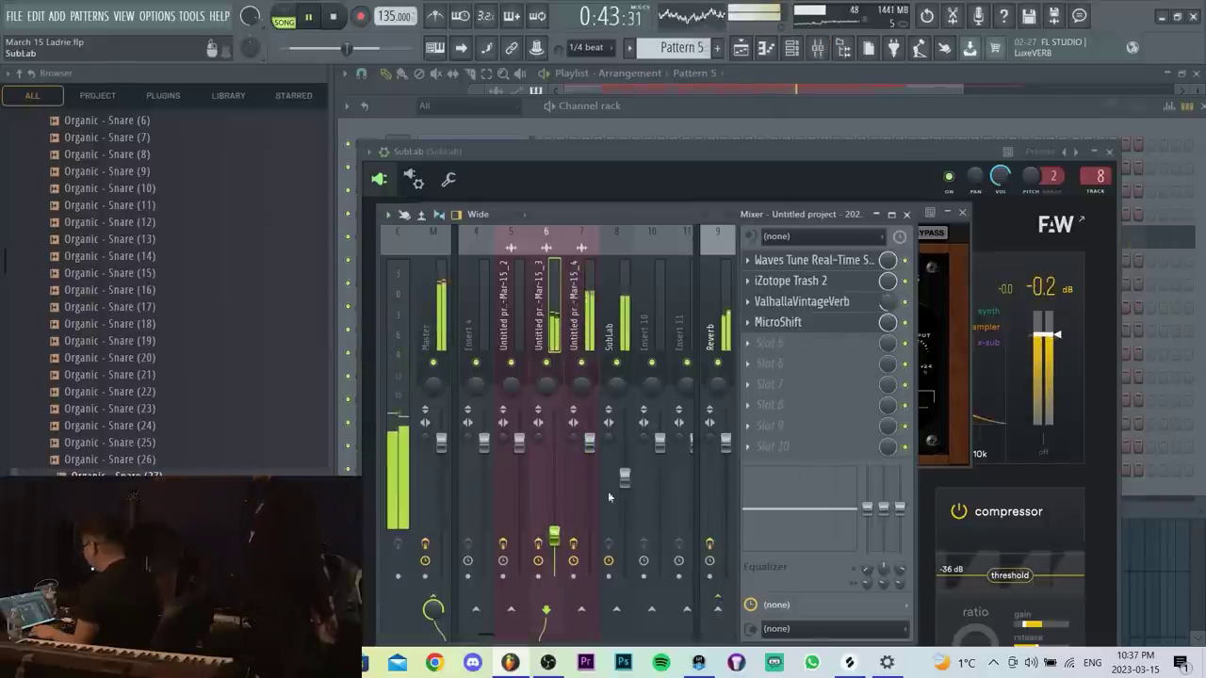
{"action": "left_click", "coordinate": [1147, 586]}
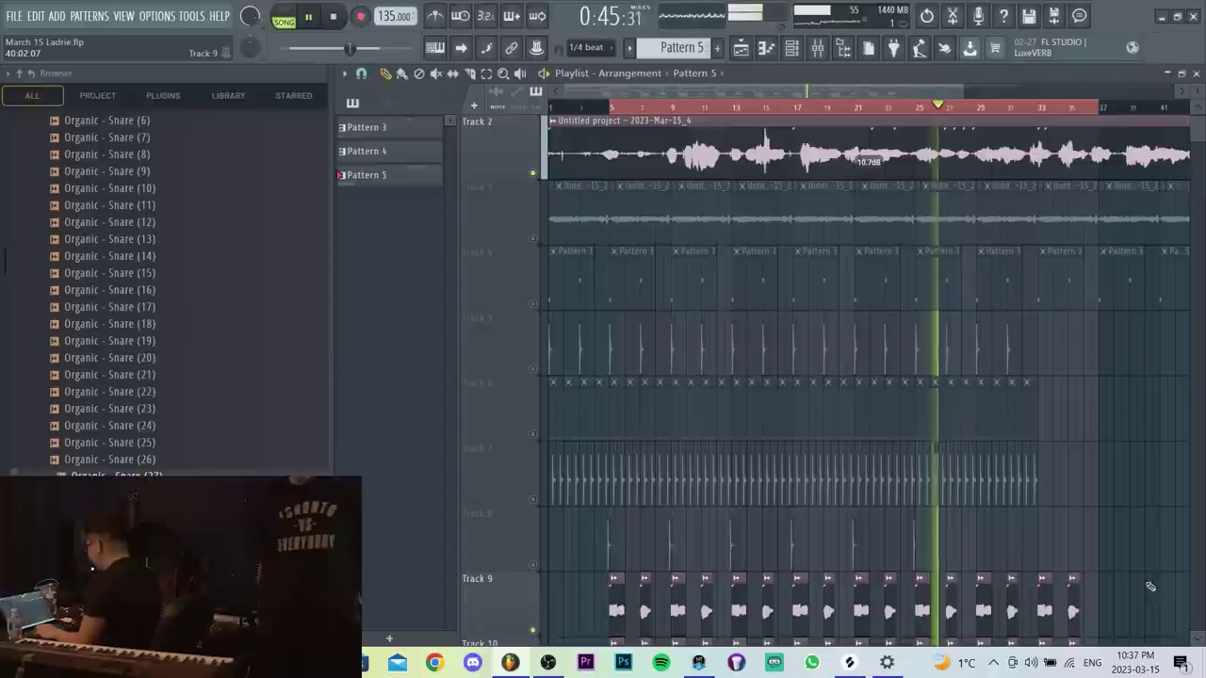
{"action": "scroll", "coordinate": [937, 304], "scroll_direction": "down", "scroll_amount": 4}
{"action": "key", "text": "F9"}
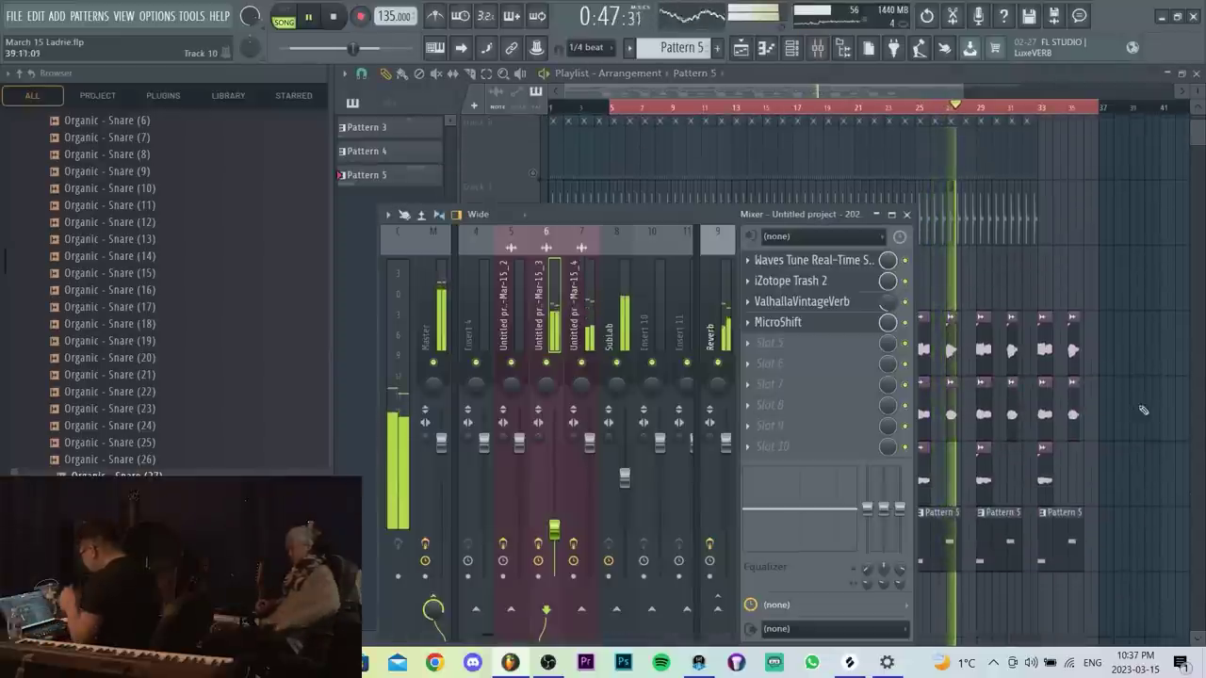
{"action": "key", "text": "F9"}
{"action": "key", "text": "F9"}
{"action": "left_click_drag", "start_coordinate": [555, 530], "coordinate": [555, 509]}
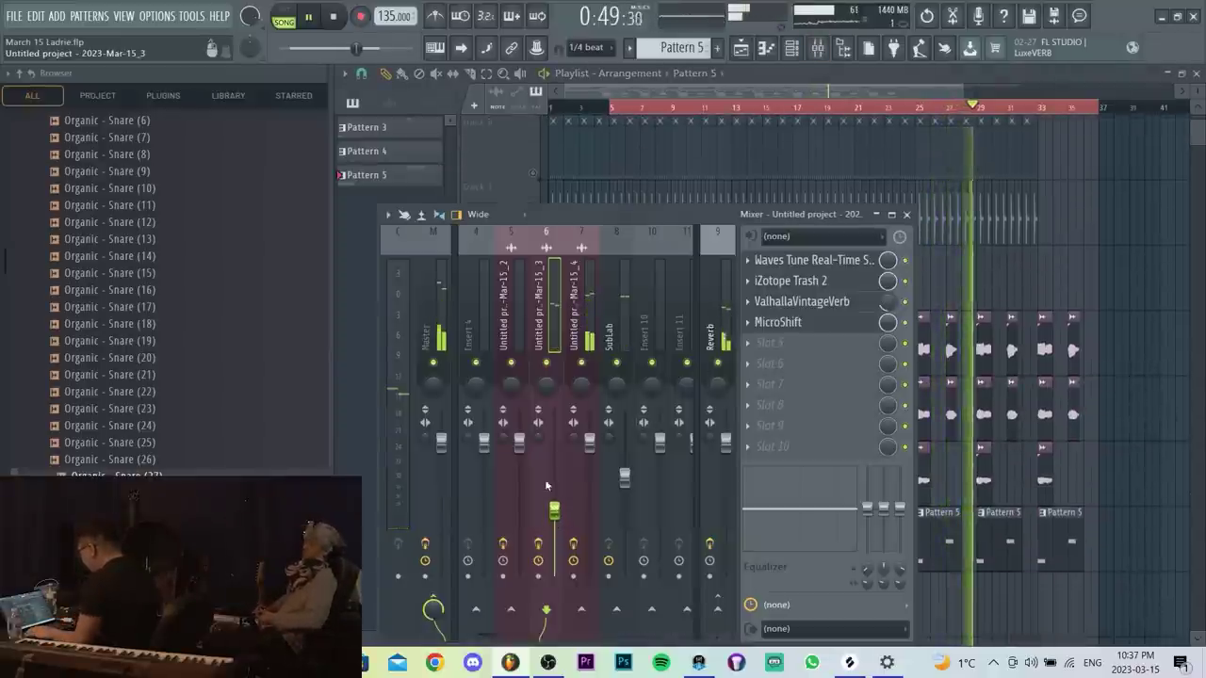
{"action": "left_click_drag", "start_coordinate": [538, 439], "coordinate": [556, 529]}
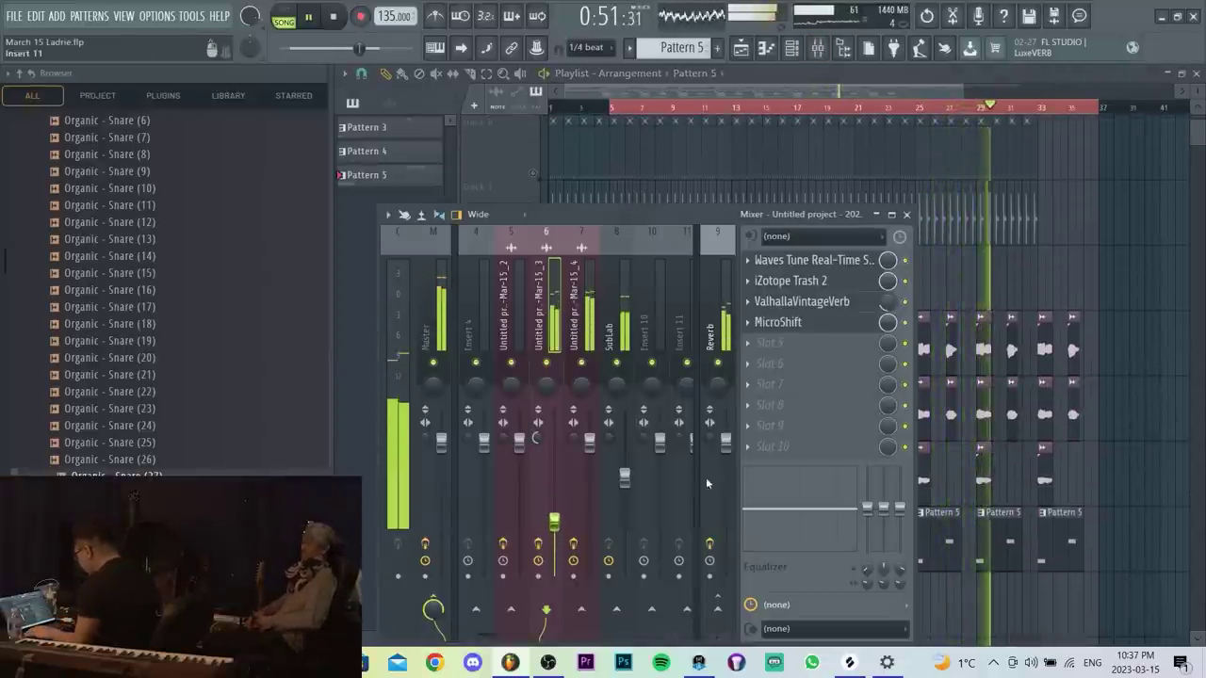
Review the full length of the arrangement in the playlist and move the playback position to bar 5.
{"action": "key", "text": "F9"}
{"action": "scroll", "coordinate": [1131, 317], "scroll_direction": "up", "scroll_amount": 5}
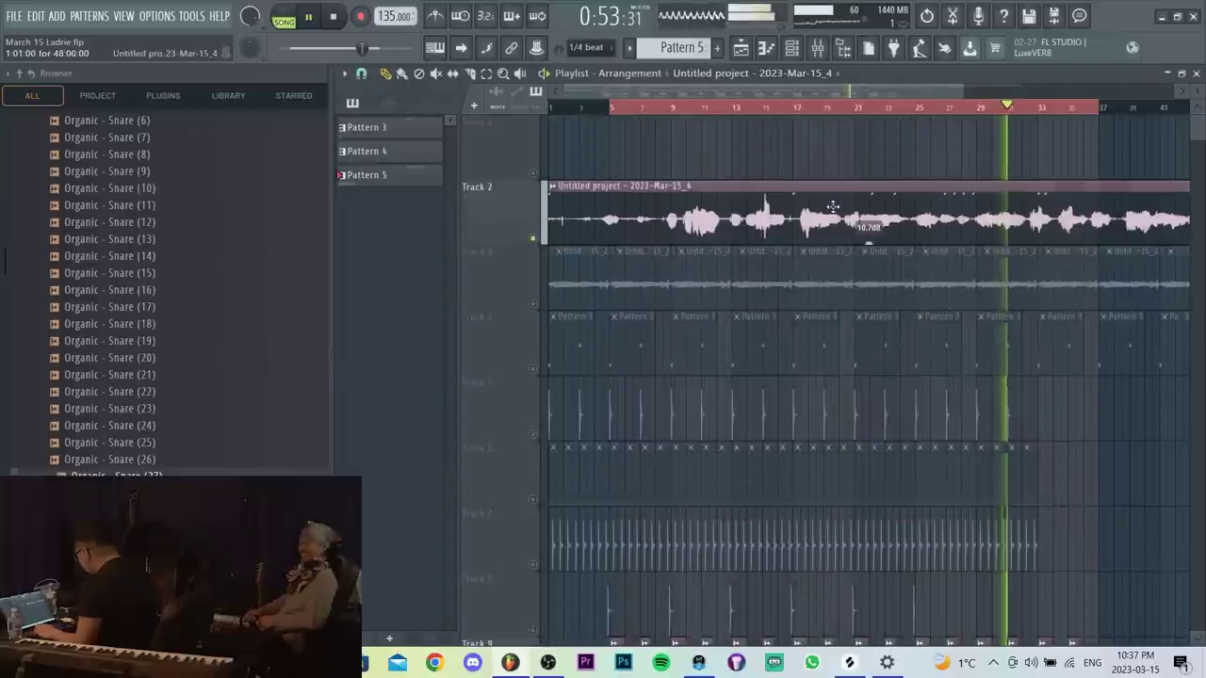
{"action": "double_click", "coordinate": [832, 208]}
{"action": "key", "text": "Escape"}
{"action": "scroll", "coordinate": [911, 471], "scroll_direction": "down", "scroll_amount": 3}
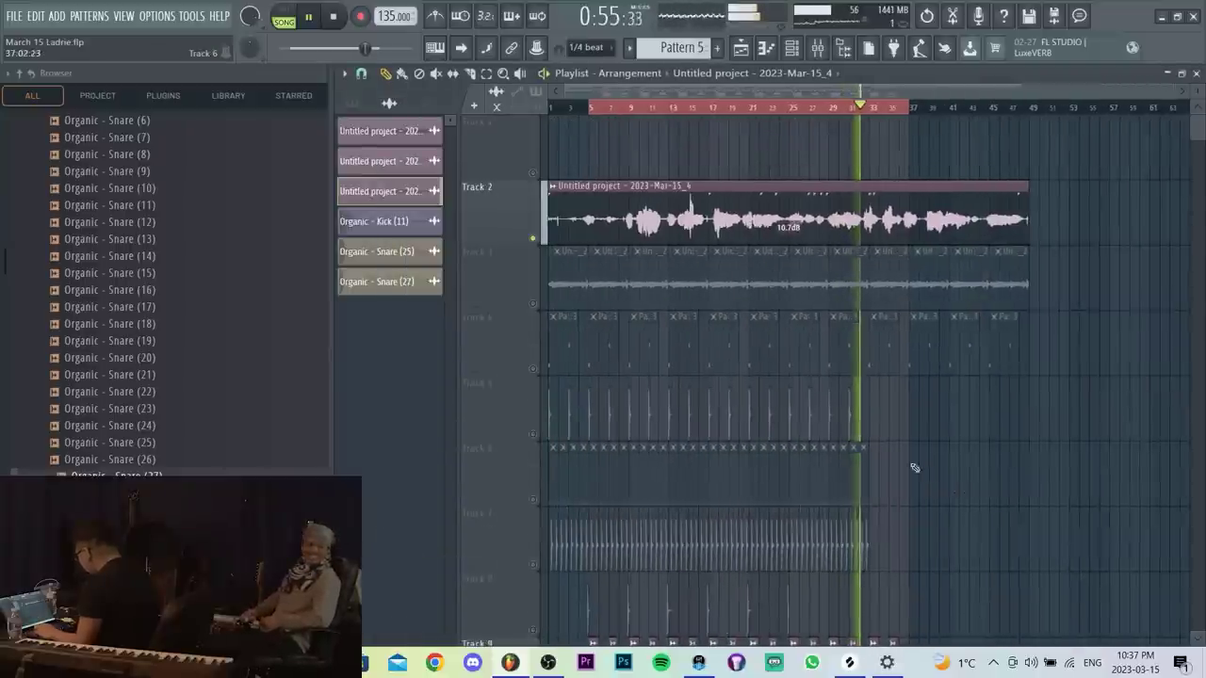
{"action": "key", "text": "space"}
{"action": "left_click", "coordinate": [589, 108]}
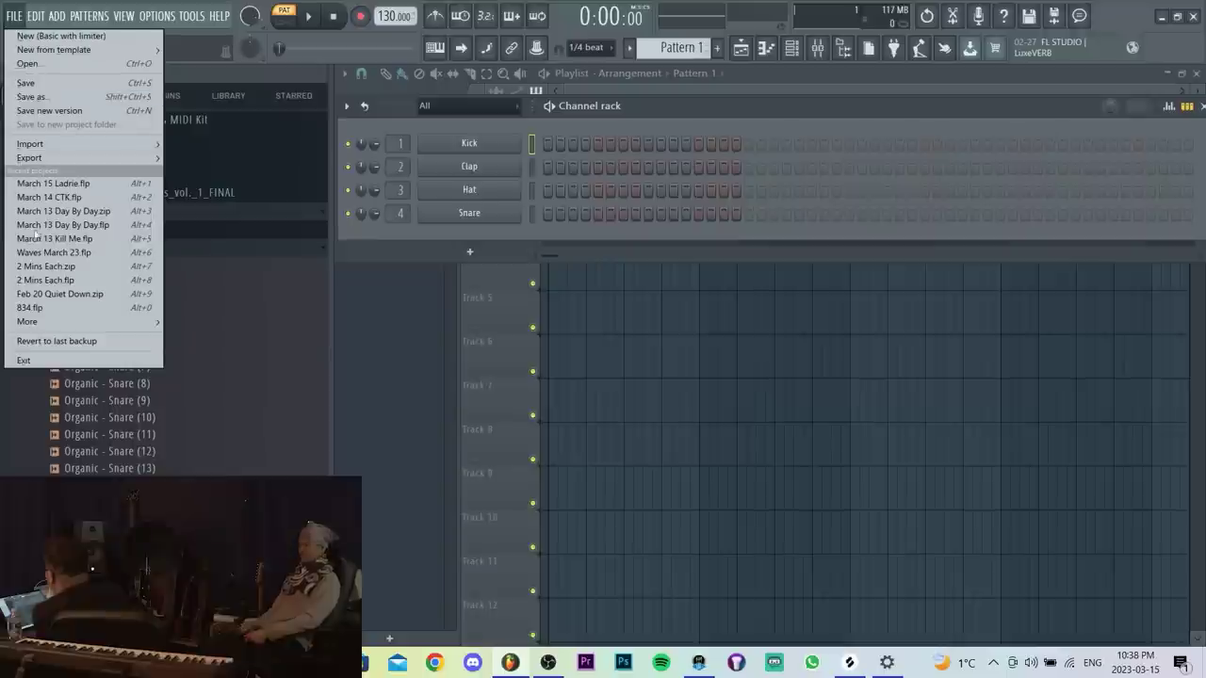
Reopen the recent project March 15 Ladrie.flp.
{"action": "left_click", "coordinate": [38, 184]}
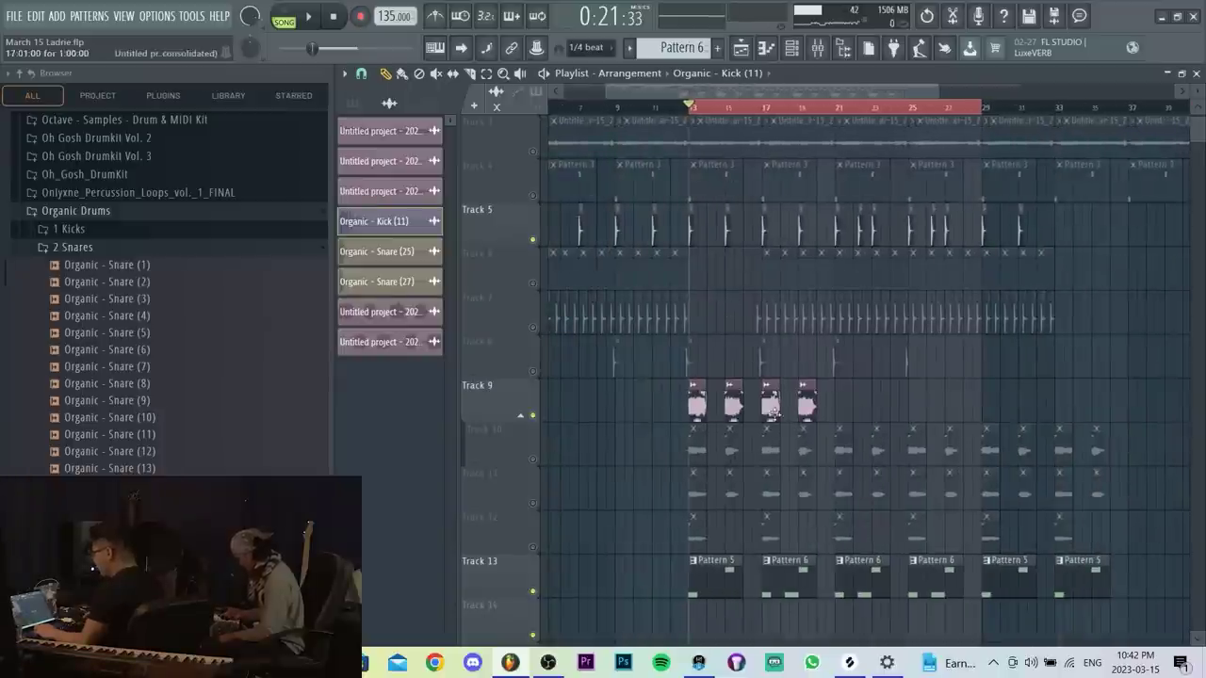
Duplicate the four consolidated clips at bars 13 to 20 on Track 9 to bar 21.
{"action": "scroll", "coordinate": [771, 410], "scroll_direction": "up", "scroll_amount": 2}
{"action": "left_click_drag", "start_coordinate": [619, 401], "coordinate": [891, 386]}
{"action": "scroll", "coordinate": [842, 369], "scroll_direction": "down", "scroll_amount": 2}
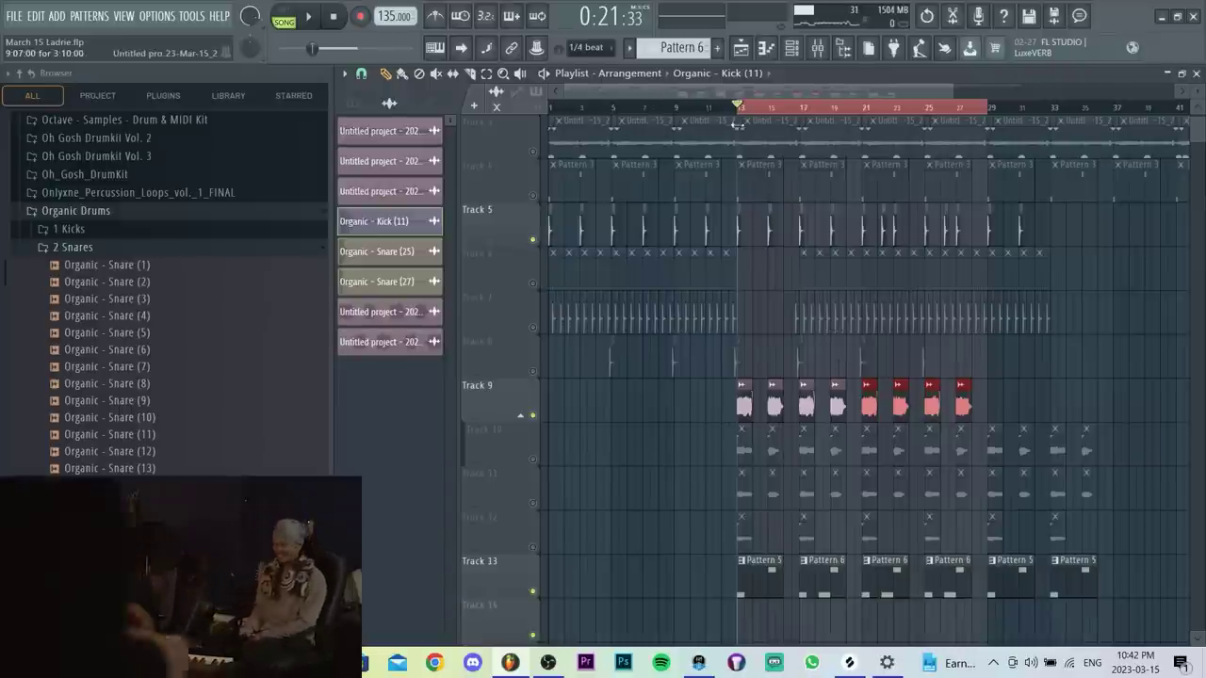
Replace the Pattern 6 clip at bar 17 on Track 13 with Pattern 5 while the song plays.
{"action": "key", "text": "space"}
{"action": "scroll", "coordinate": [725, 256], "scroll_direction": "up", "scroll_amount": 3}
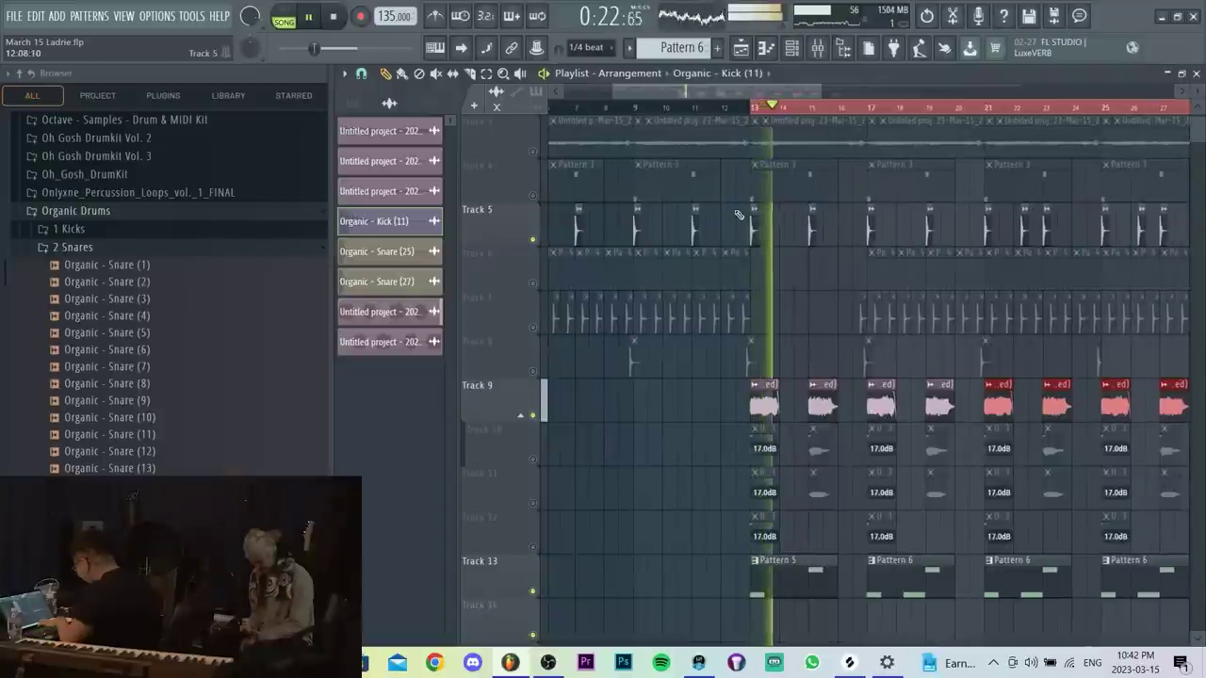
{"action": "scroll", "coordinate": [841, 323], "scroll_direction": "down", "scroll_amount": 3}
{"action": "scroll", "coordinate": [841, 322], "scroll_direction": "up", "scroll_amount": 3}
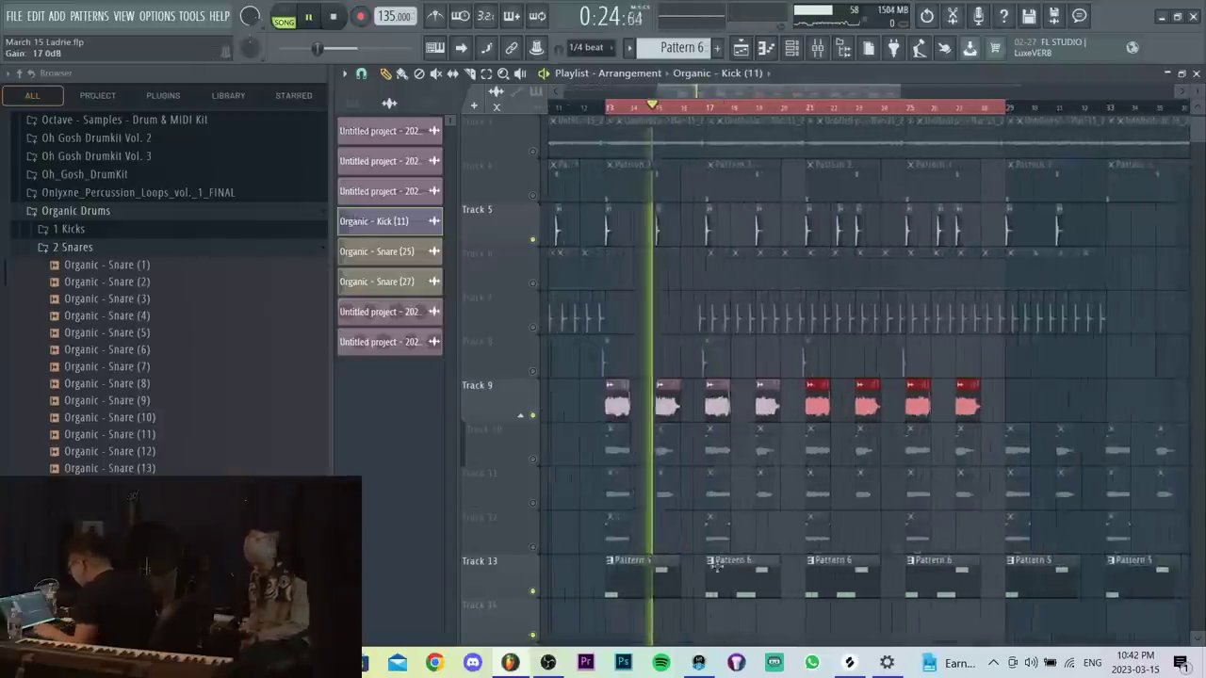
{"action": "right_click", "coordinate": [776, 579]}
{"action": "left_click", "coordinate": [648, 585]}
{"action": "left_click_drag", "start_coordinate": [727, 576], "coordinate": [721, 577]}
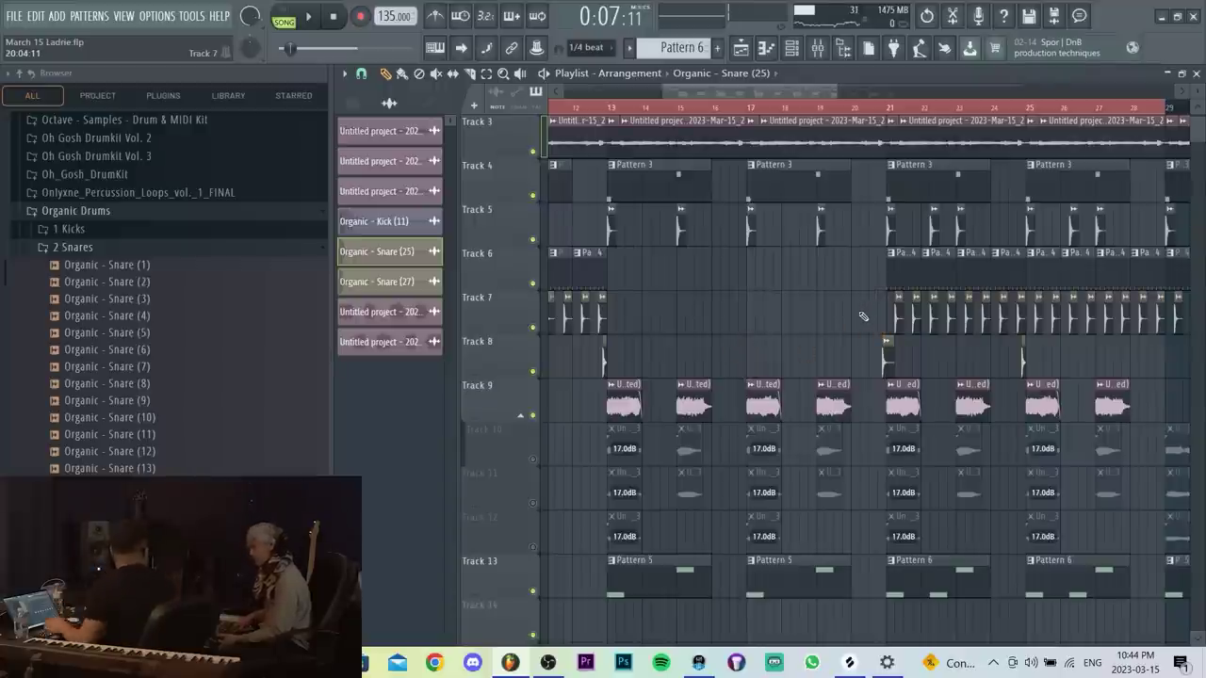
Play the arrangement from around bar 9 to review the transition into the section starting at bar 13.
{"action": "scroll", "coordinate": [637, 165], "scroll_direction": "down", "scroll_amount": 3}
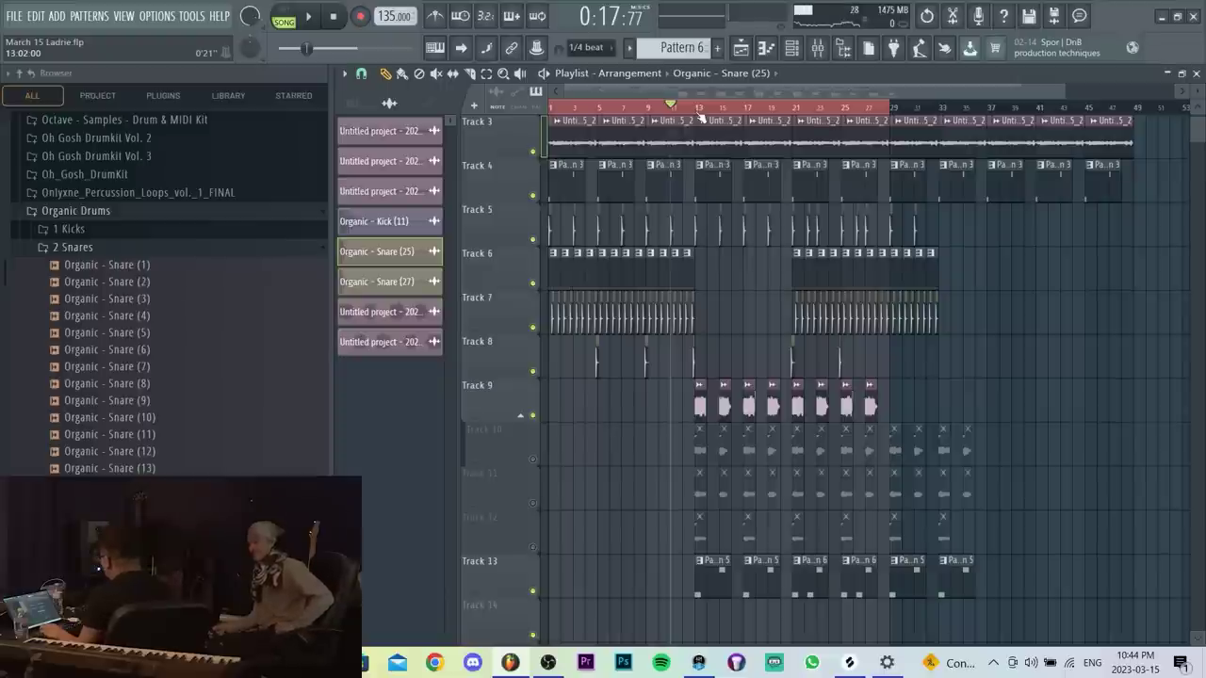
{"action": "scroll", "coordinate": [665, 117], "scroll_direction": "up", "scroll_amount": 3}
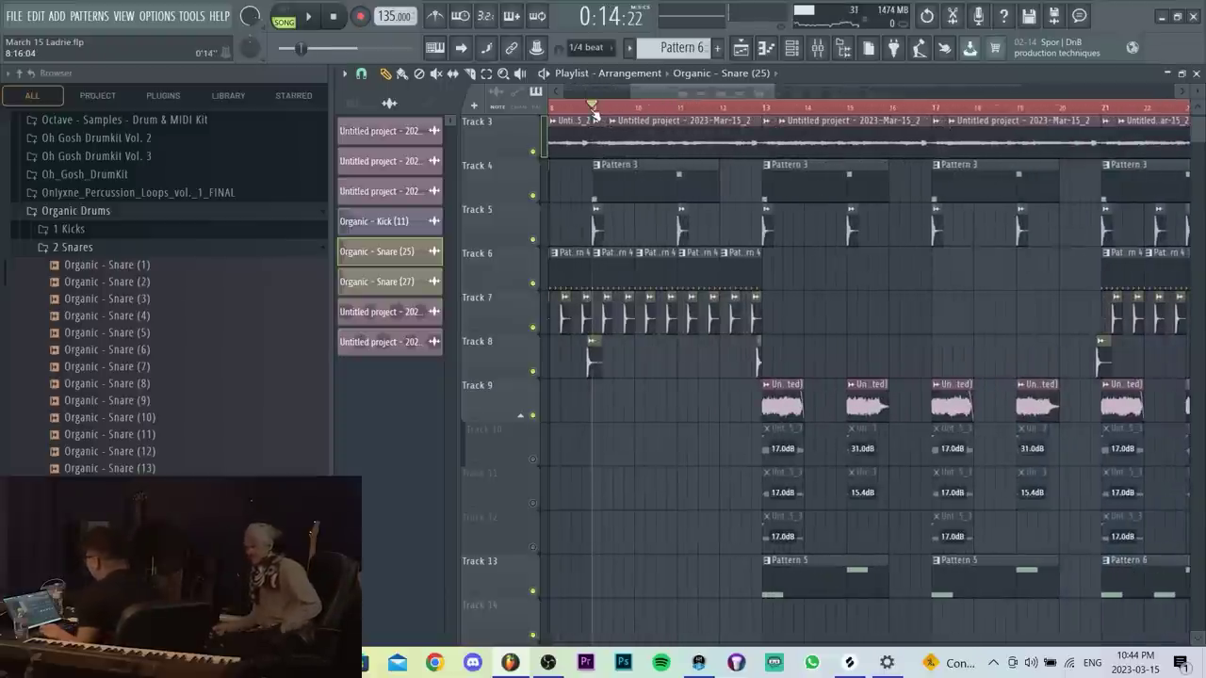
{"action": "key", "text": "space"}
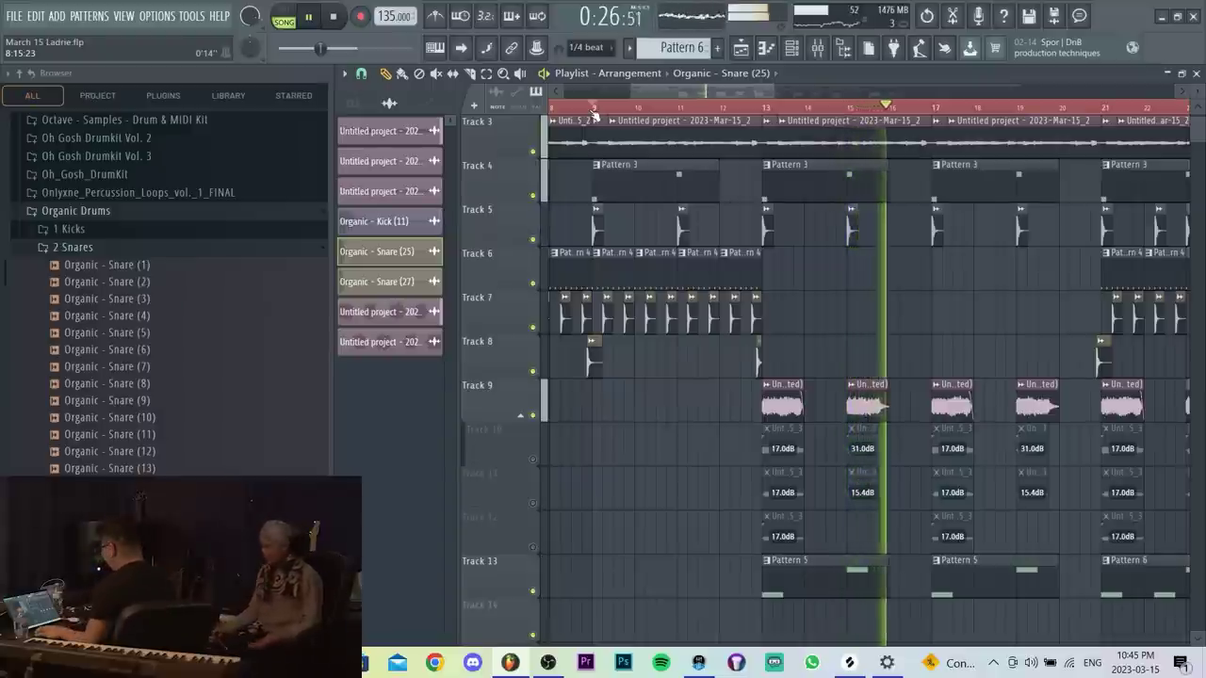
{"action": "scroll", "coordinate": [739, 167], "scroll_direction": "down", "scroll_amount": 4}
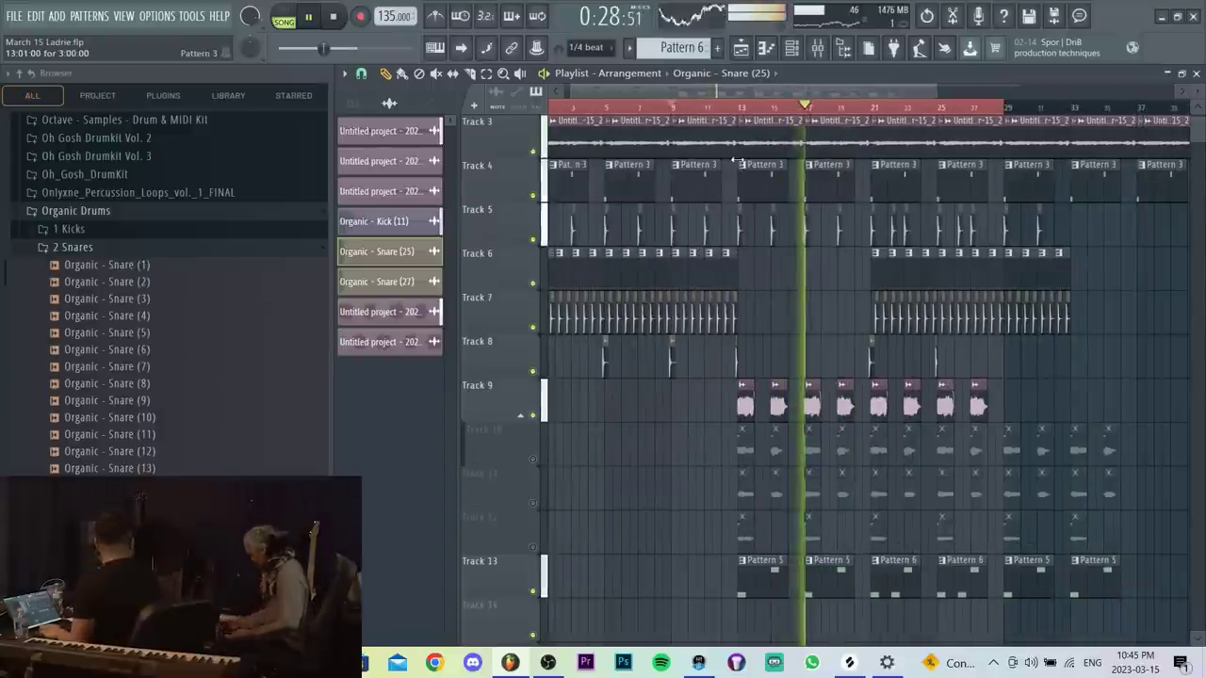
{"action": "key", "text": "space"}
{"action": "scroll", "coordinate": [631, 184], "scroll_direction": "up", "scroll_amount": 3}
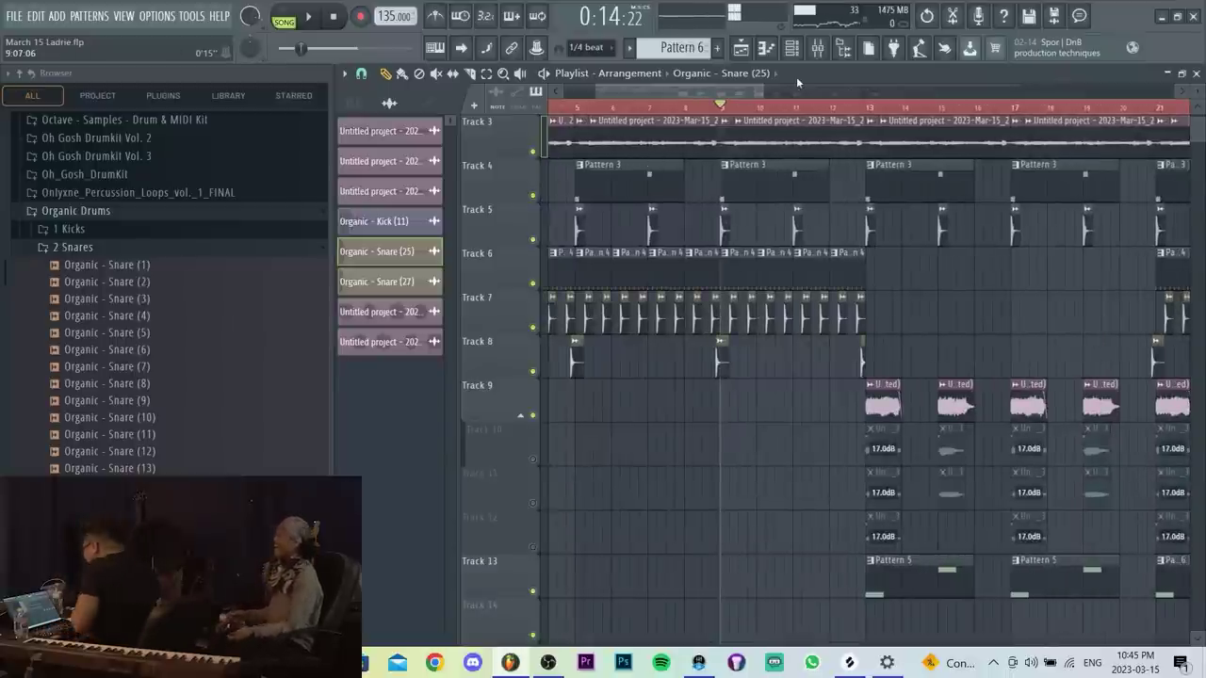
{"action": "scroll", "coordinate": [769, 315], "scroll_direction": "down", "scroll_amount": 3}
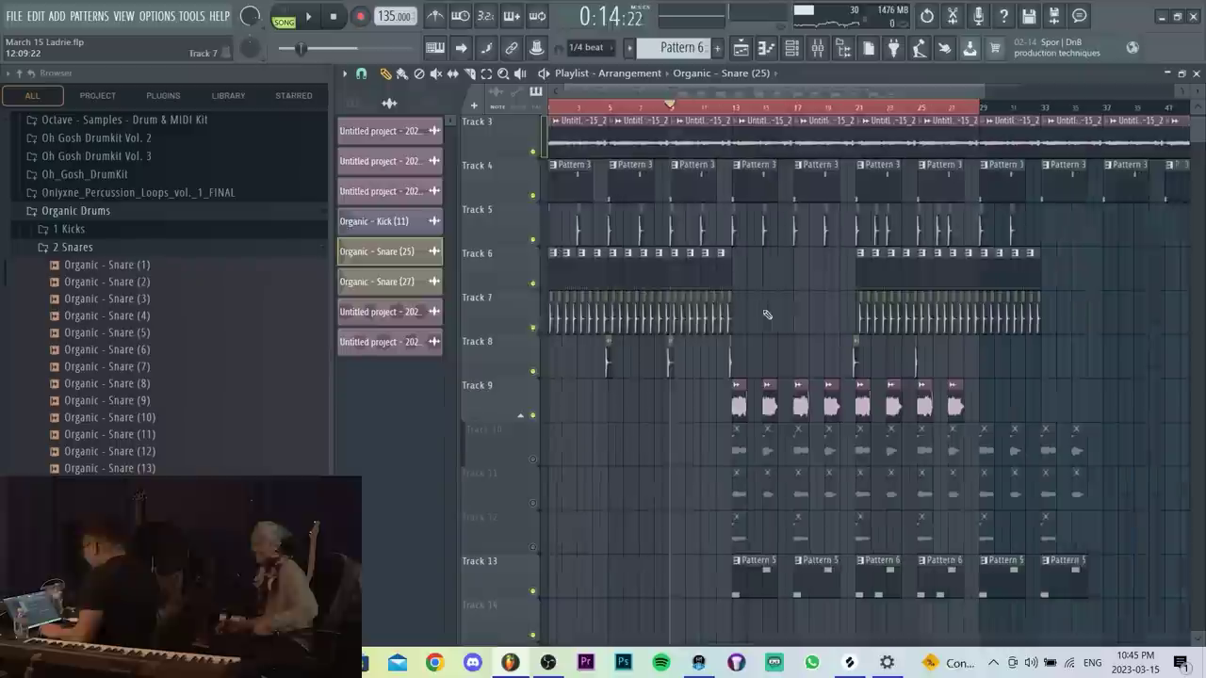
{"action": "left_click", "coordinate": [695, 104]}
{"action": "key", "text": "space"}
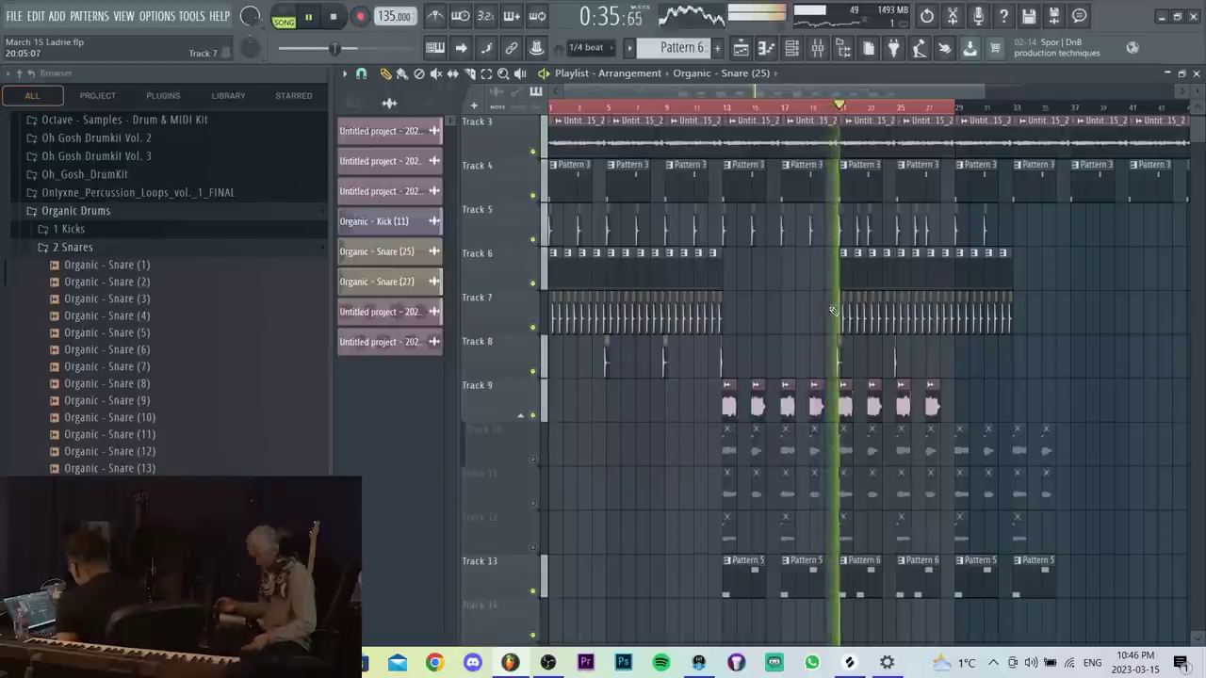
Delete the Track 7 clips between bars 21 and 29 and stop playback.
{"action": "left_click_drag", "start_coordinate": [841, 310], "coordinate": [952, 323]}
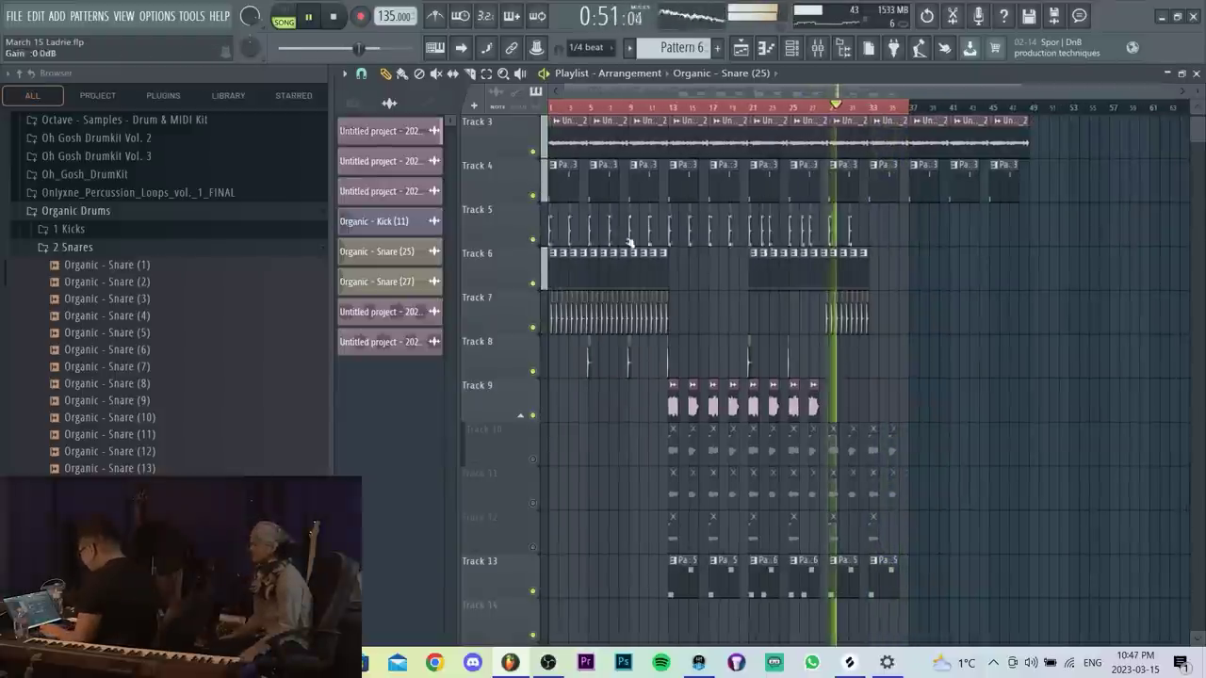
{"action": "key", "text": "space"}
Open Edison on mixer Insert 1 and record a new take with its On Play mode.
{"action": "key", "text": "F9"}
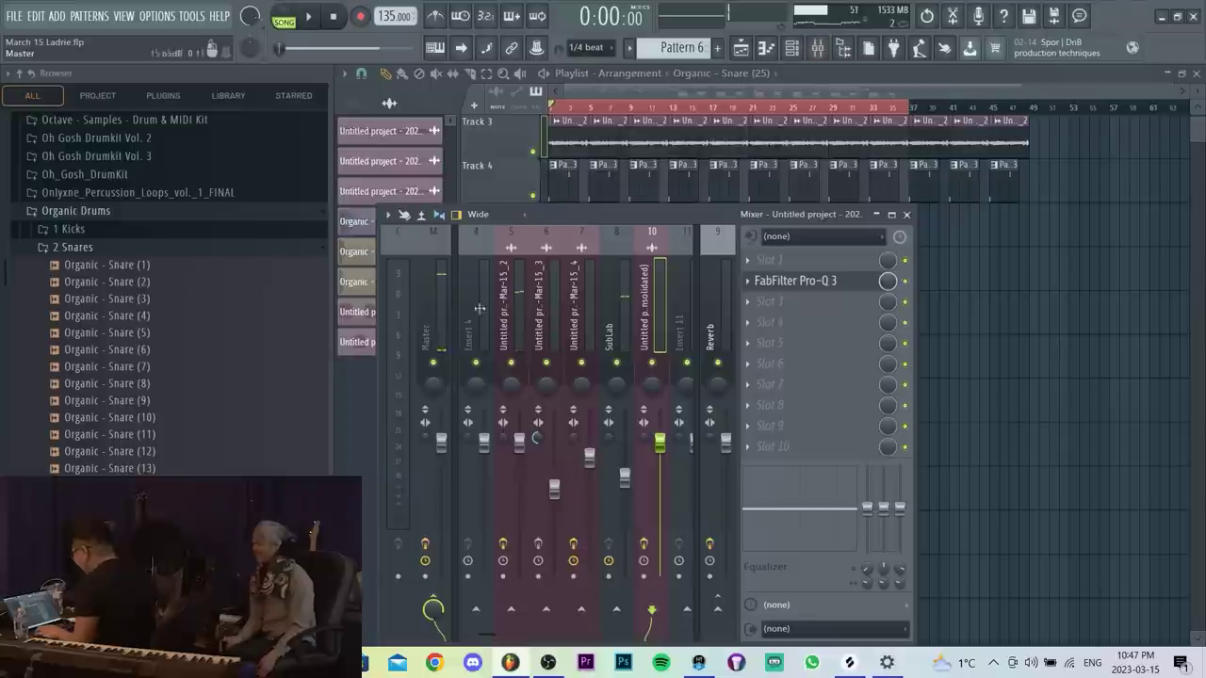
{"action": "left_click", "coordinate": [435, 303]}
{"action": "scroll", "coordinate": [463, 316], "scroll_direction": "up", "scroll_amount": 3}
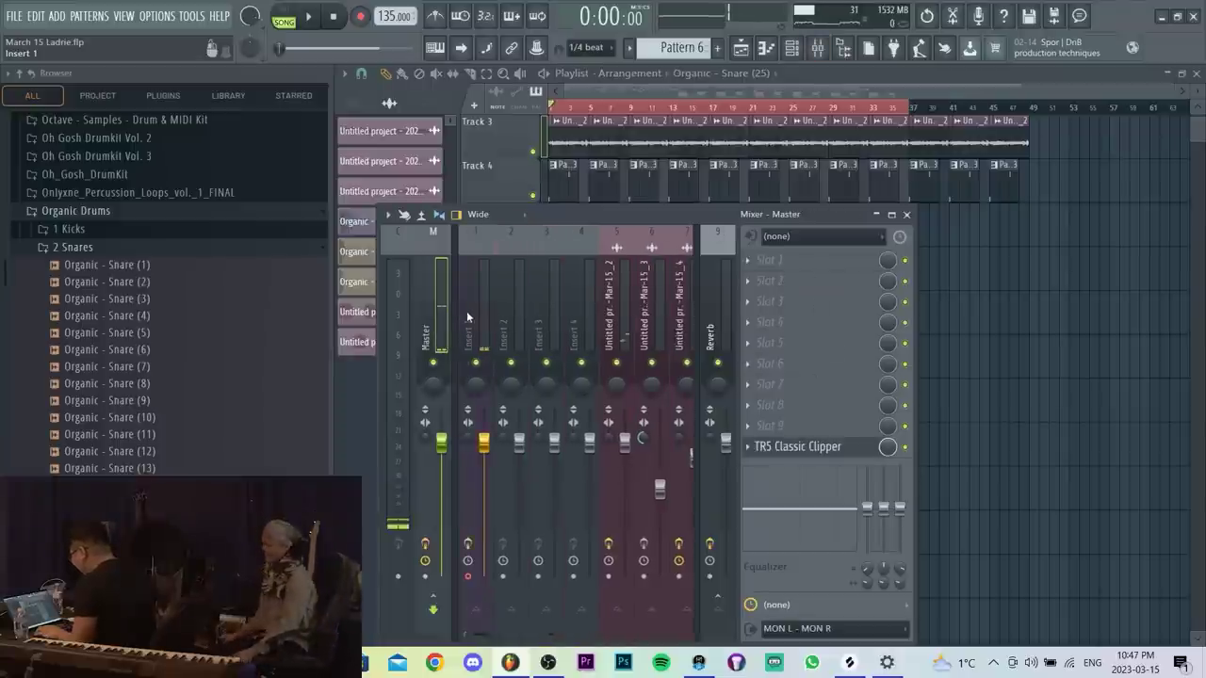
{"action": "left_click", "coordinate": [467, 311]}
{"action": "left_click", "coordinate": [826, 267]}
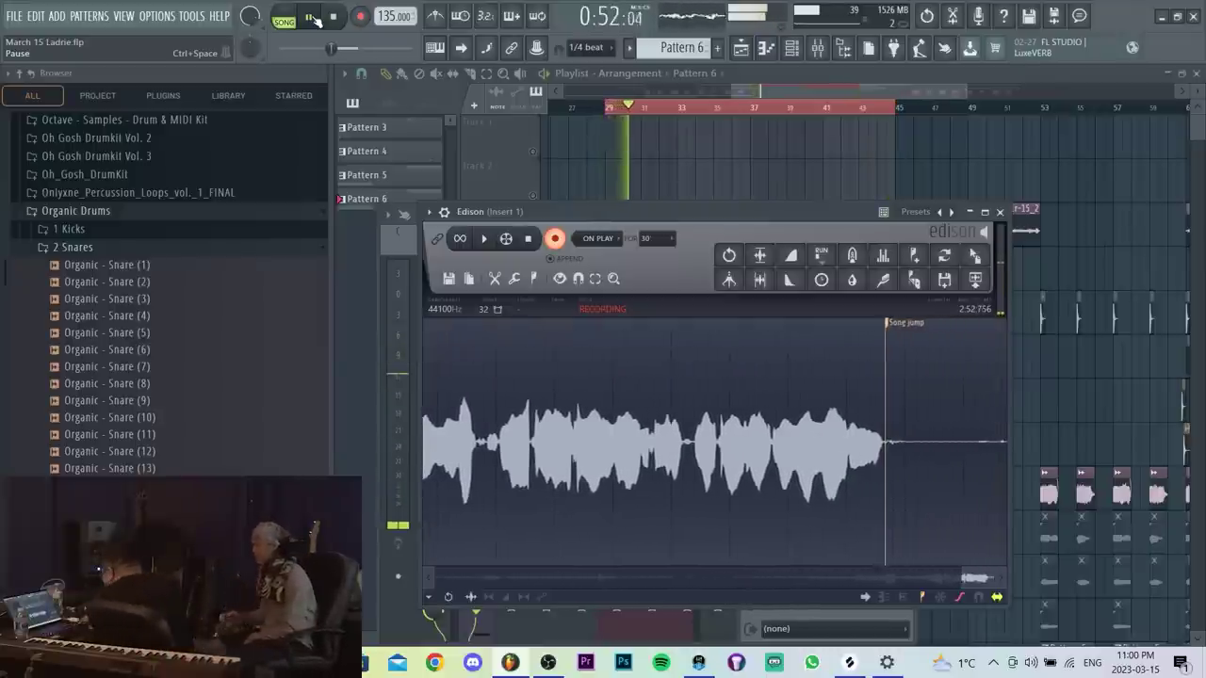
{"action": "key", "text": "space"}
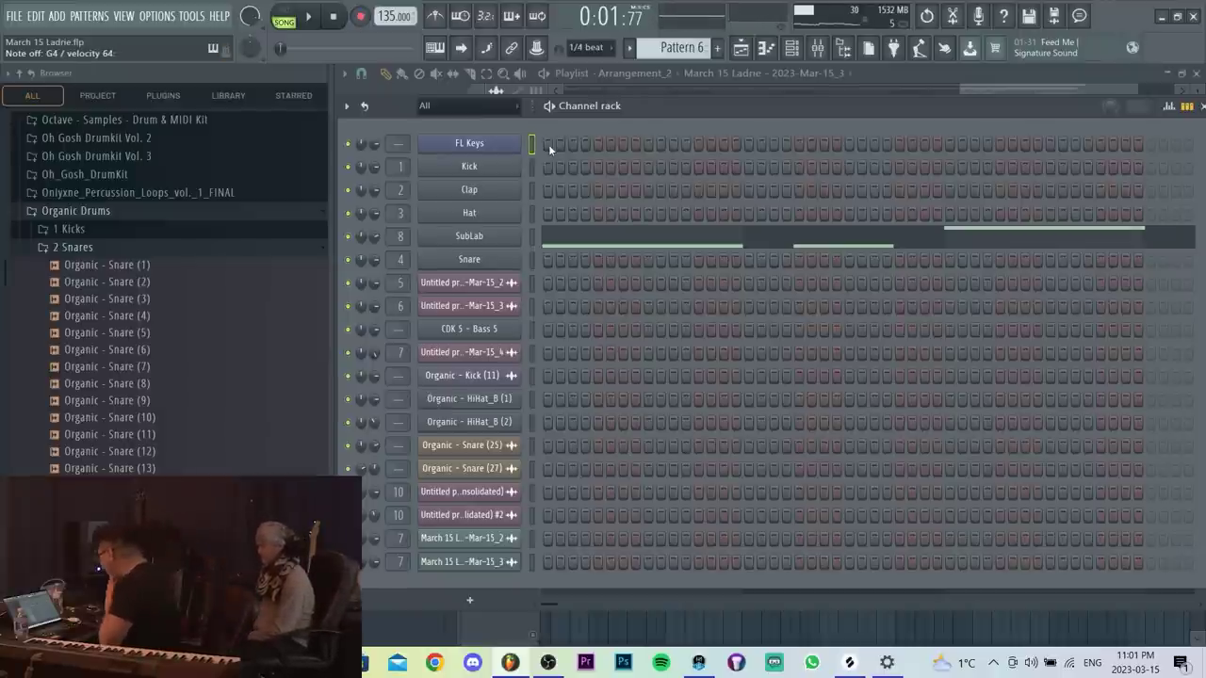
Record a take in Edison over the bar 17 to 25 loop, and select the final part of its waveform.
{"action": "key", "text": "F6"}
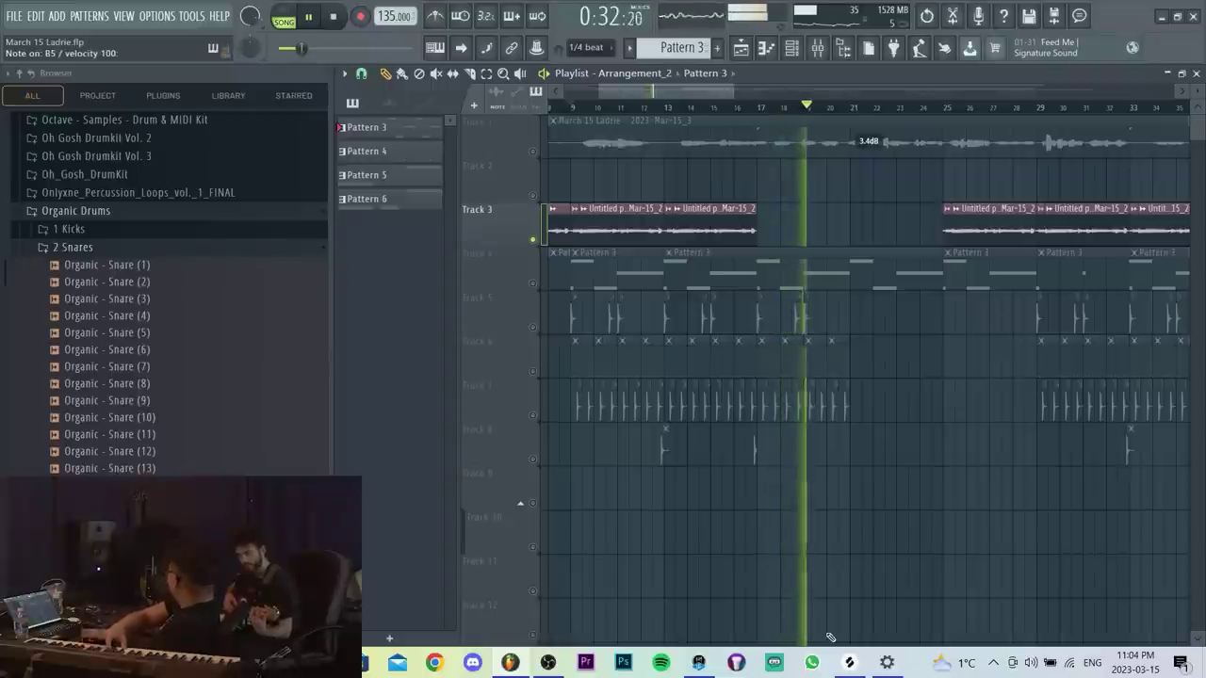
{"action": "key", "text": "space"}
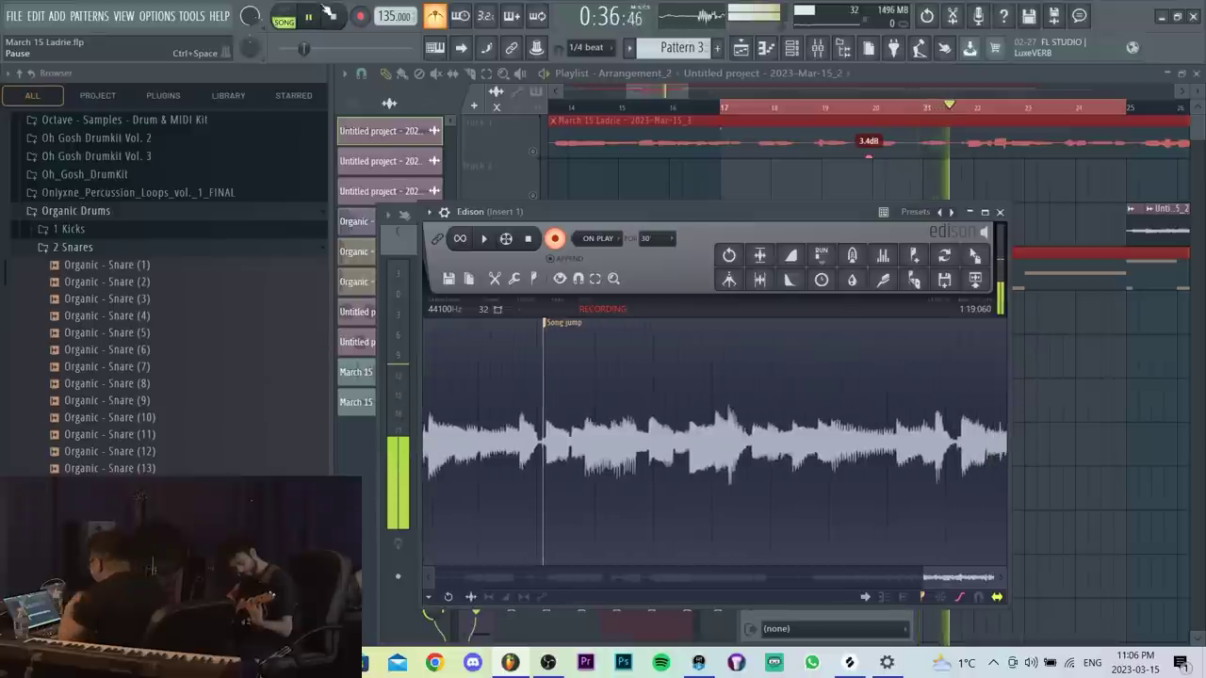
{"action": "left_click", "coordinate": [565, 240]}
{"action": "key", "text": "space"}
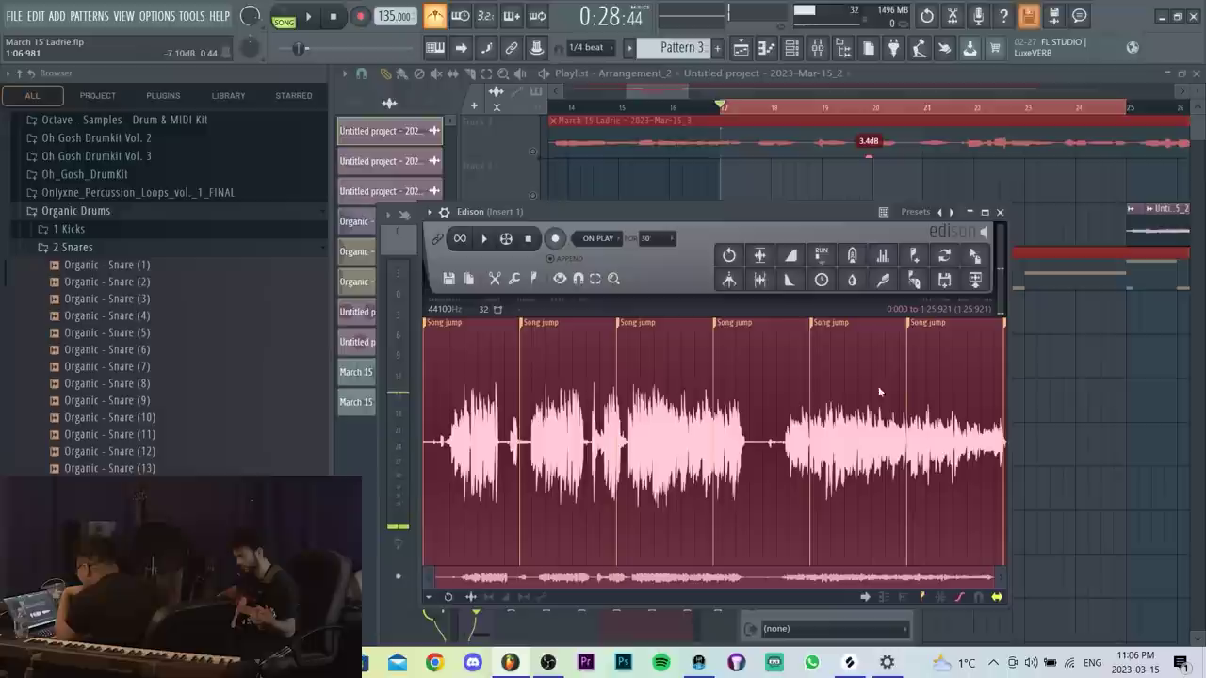
{"action": "left_click_drag", "start_coordinate": [956, 461], "coordinate": [1006, 461]}
{"action": "scroll", "coordinate": [975, 462], "scroll_direction": "up", "scroll_amount": 6}
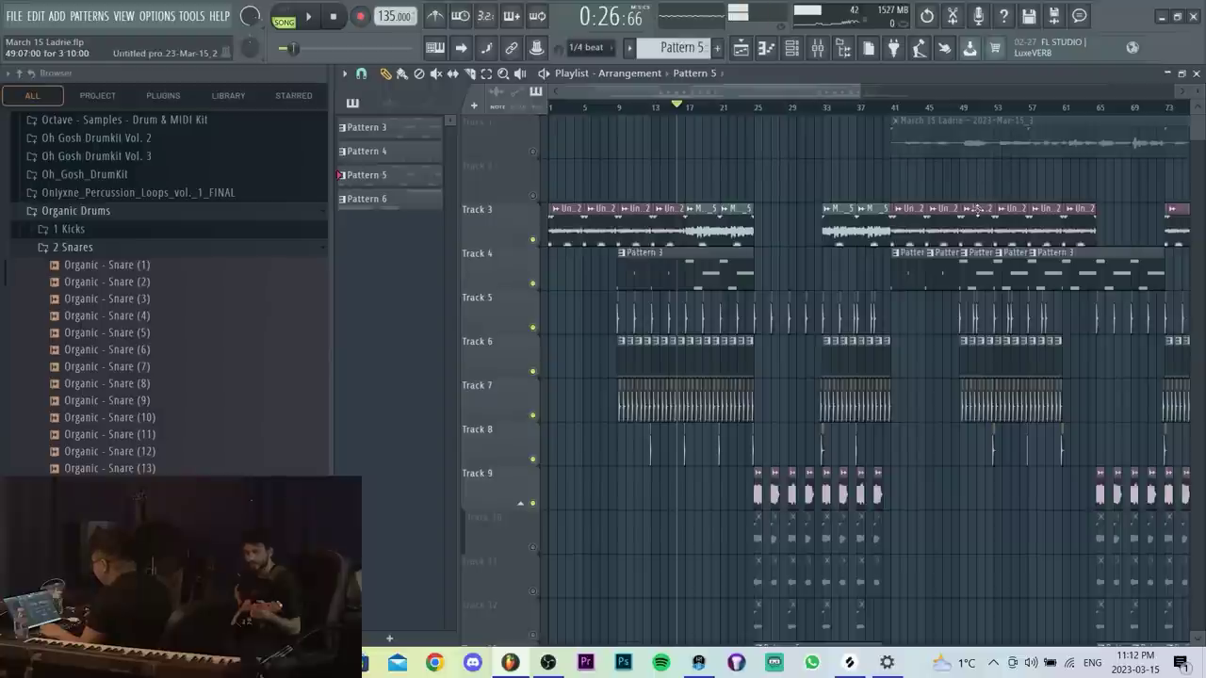
Look over the tracks of the full arrangement and place the playhead at bar 9.
{"action": "scroll", "coordinate": [977, 210], "scroll_direction": "down", "scroll_amount": 3}
{"action": "scroll", "coordinate": [912, 439], "scroll_direction": "down", "scroll_amount": 6}
{"action": "left_click_drag", "start_coordinate": [967, 554], "coordinate": [728, 125]}
{"action": "scroll", "coordinate": [581, 152], "scroll_direction": "up", "scroll_amount": 6}
{"action": "left_click", "coordinate": [634, 109]}
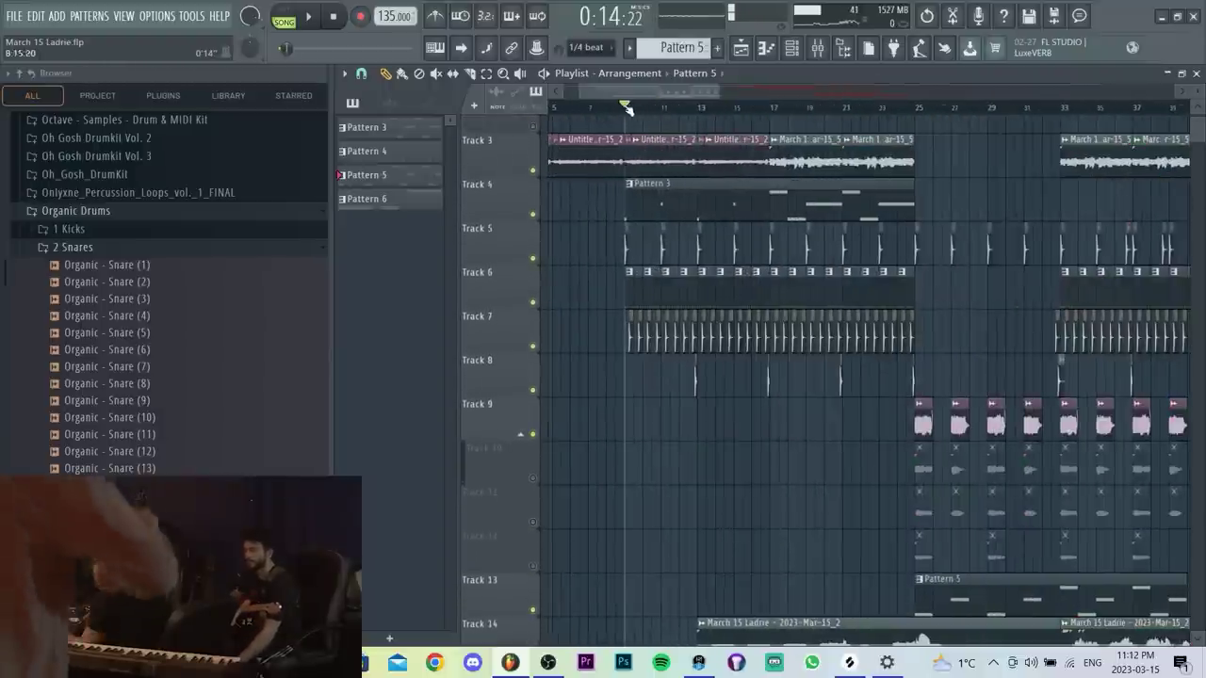
{"action": "scroll", "coordinate": [639, 111], "scroll_direction": "down", "scroll_amount": 3}
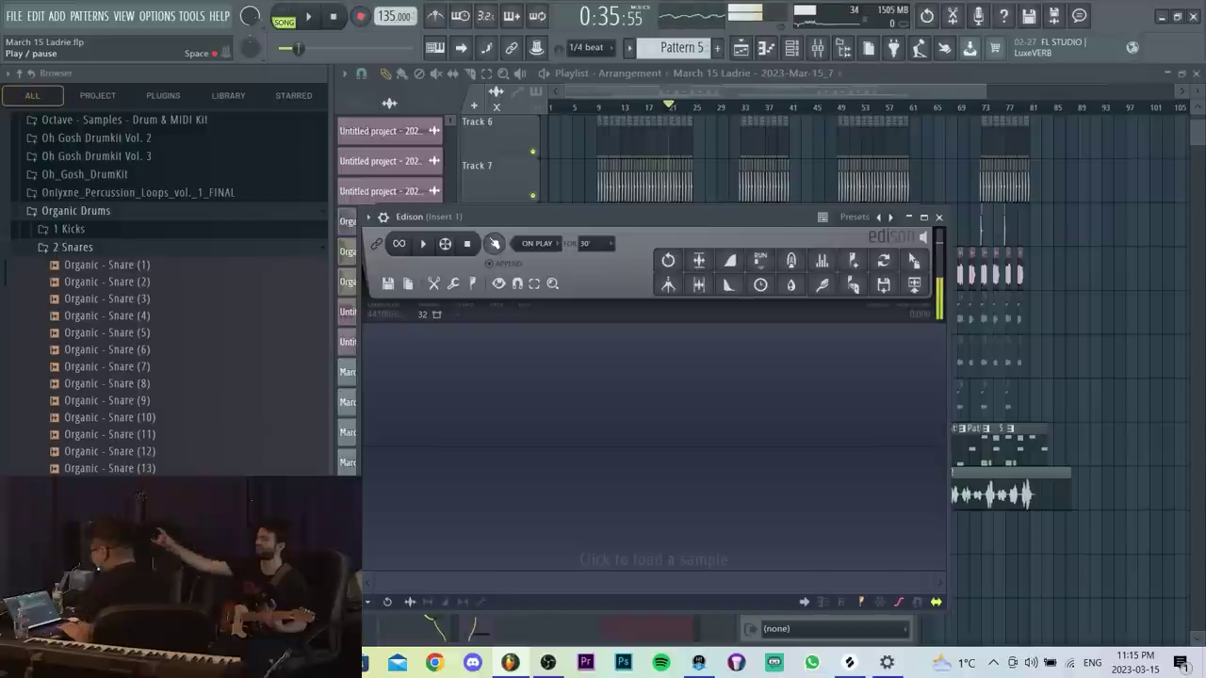
Record a guitar take in Edison from bar 21 with On Play mode and place the sample in the playlist.
{"action": "left_click", "coordinate": [307, 18]}
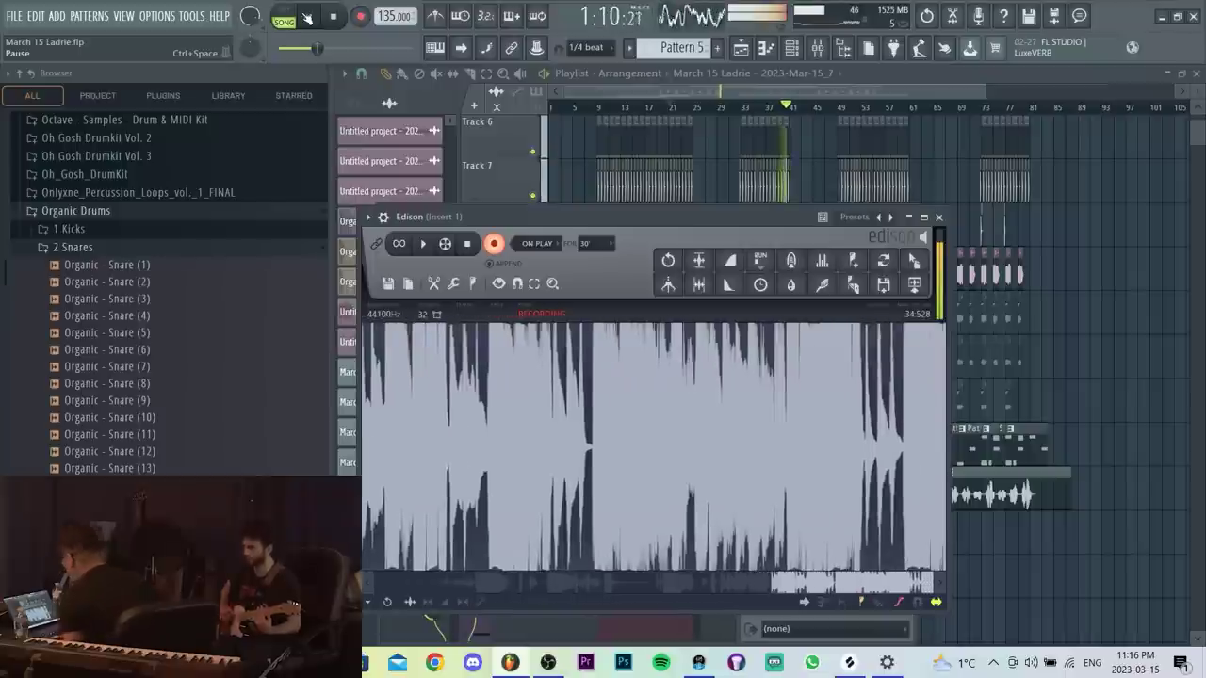
{"action": "key", "text": "space"}
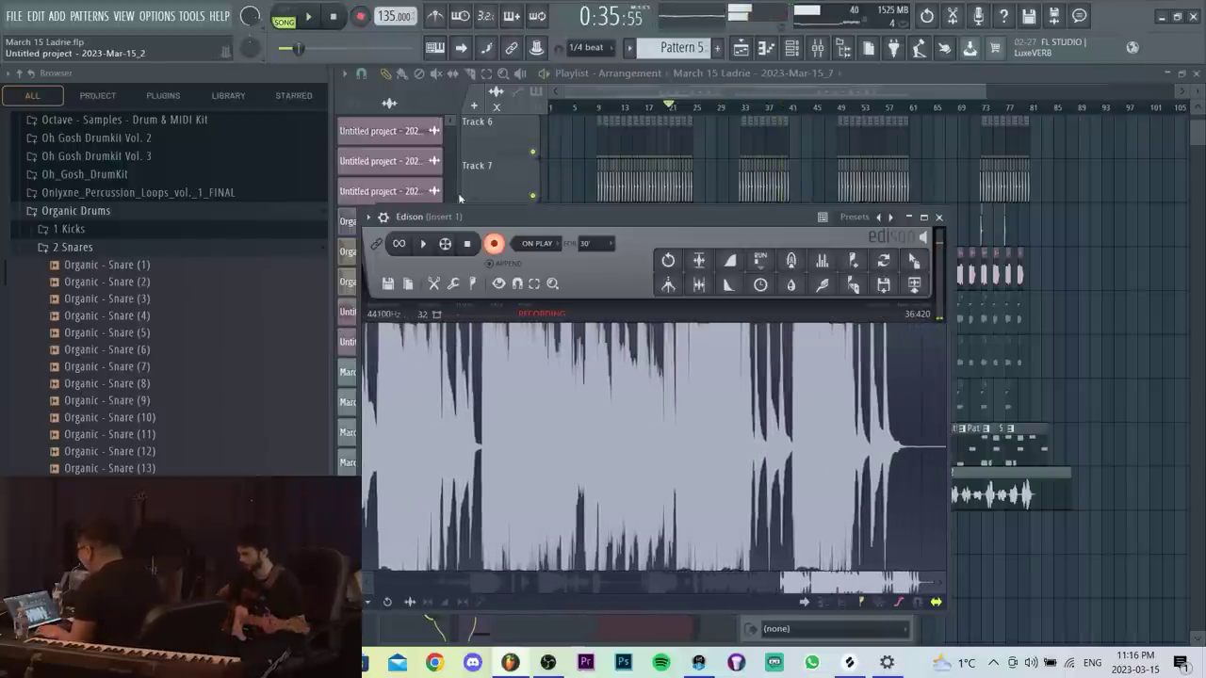
{"action": "left_click", "coordinate": [493, 245]}
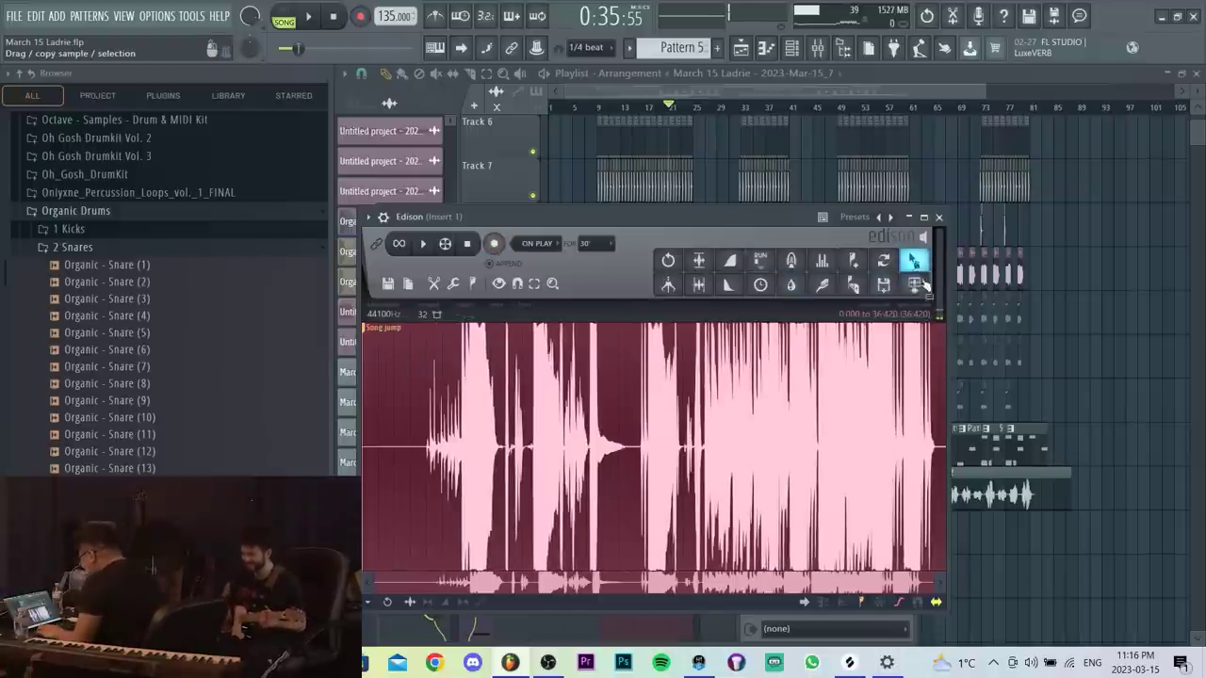
{"action": "left_click_drag", "start_coordinate": [914, 261], "coordinate": [1044, 545]}
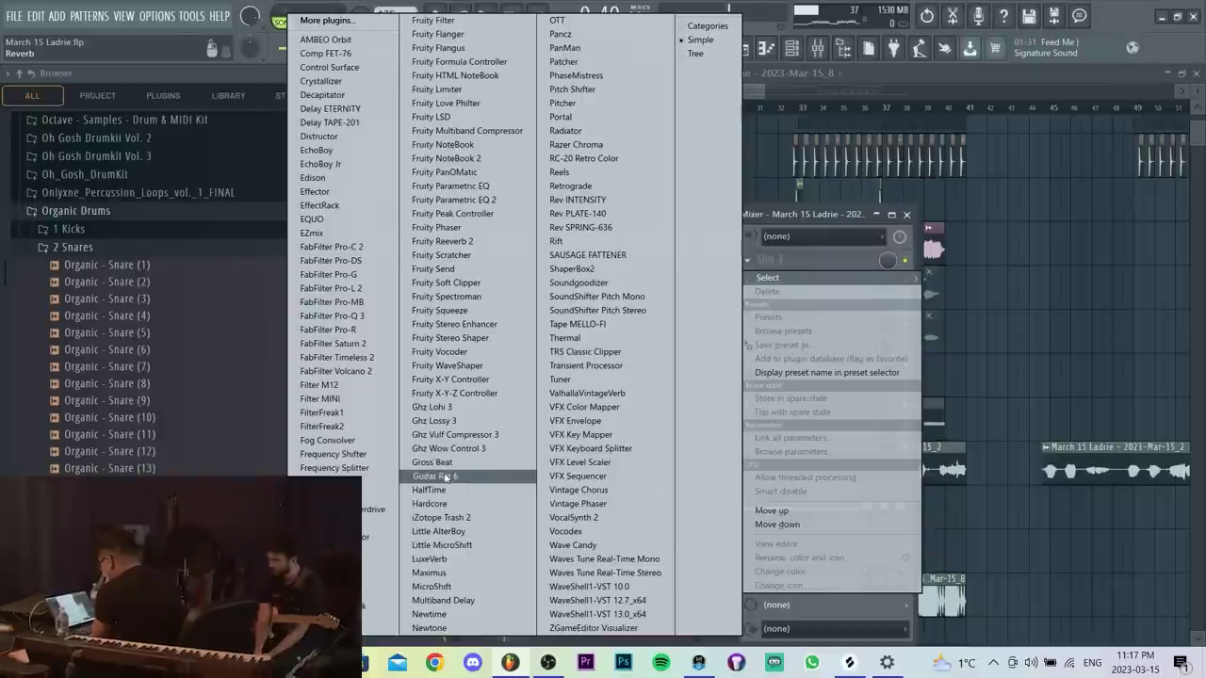
Add Guitar Rig 6 to the new guitar take's mixer track and expand its Characters preset filter.
{"action": "left_click", "coordinate": [434, 476]}
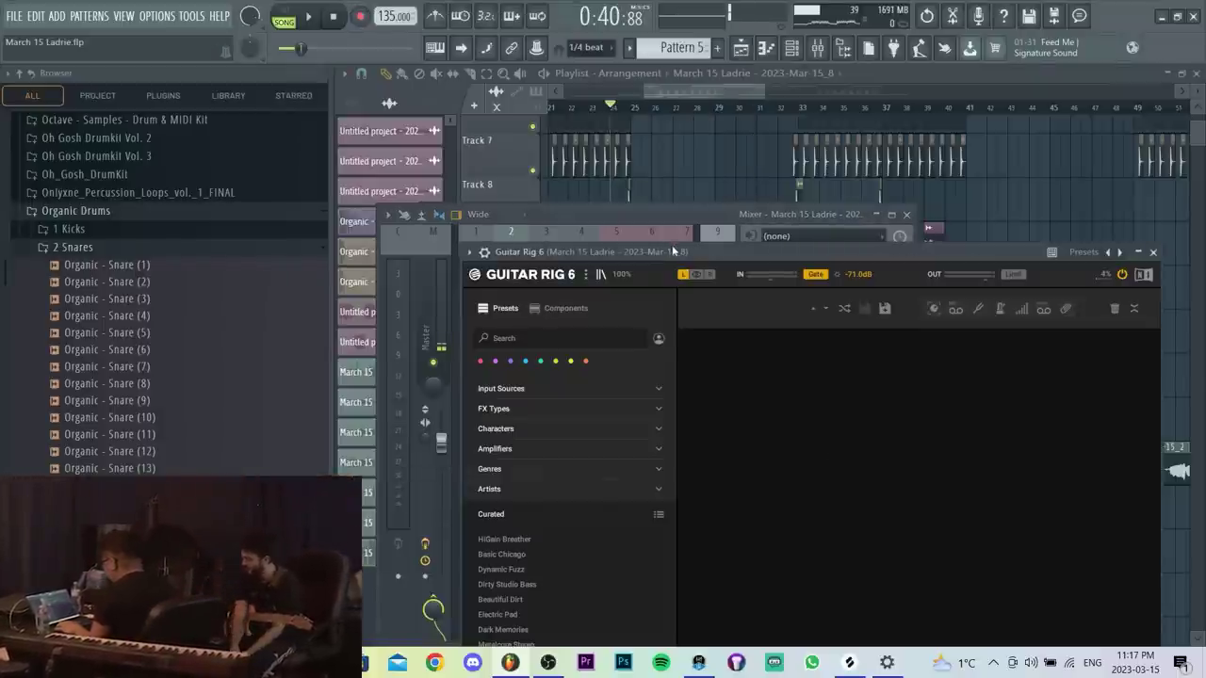
{"action": "left_click_drag", "start_coordinate": [672, 247], "coordinate": [652, 157]}
{"action": "left_click", "coordinate": [565, 339]}
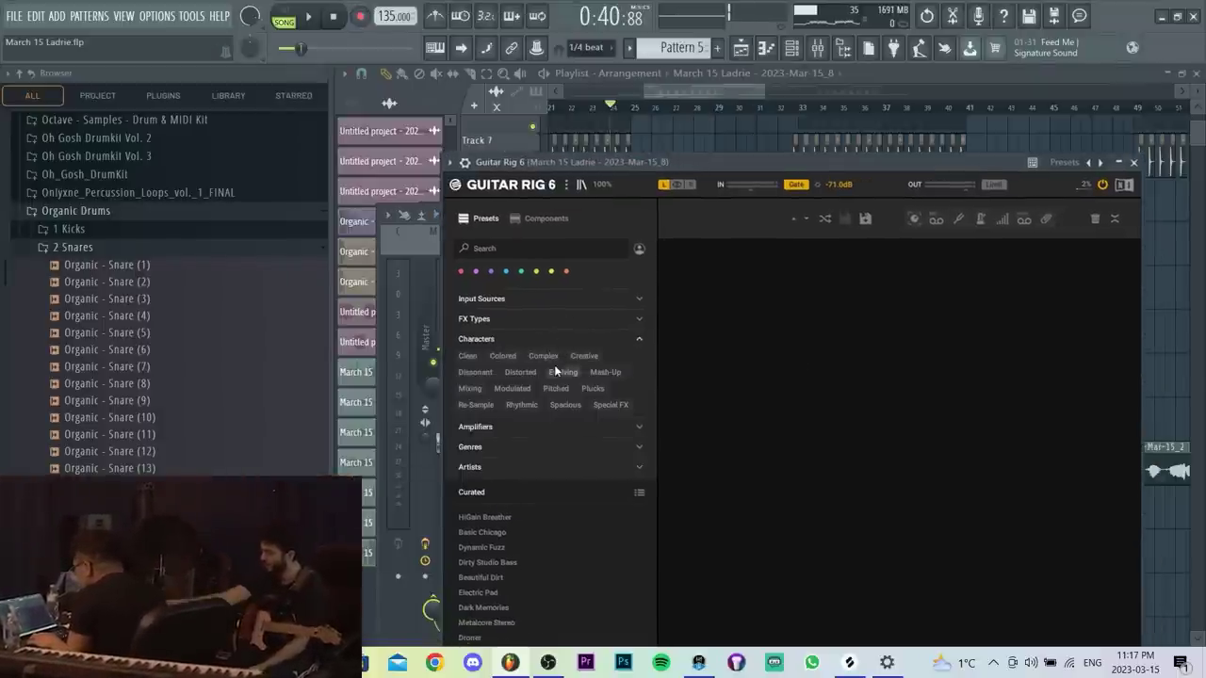
{"action": "left_click", "coordinate": [556, 371]}
Search the Guitar Rig 6 presets for "kurt" and load the Kurt in Bloom preset.
{"action": "left_click", "coordinate": [515, 248]}
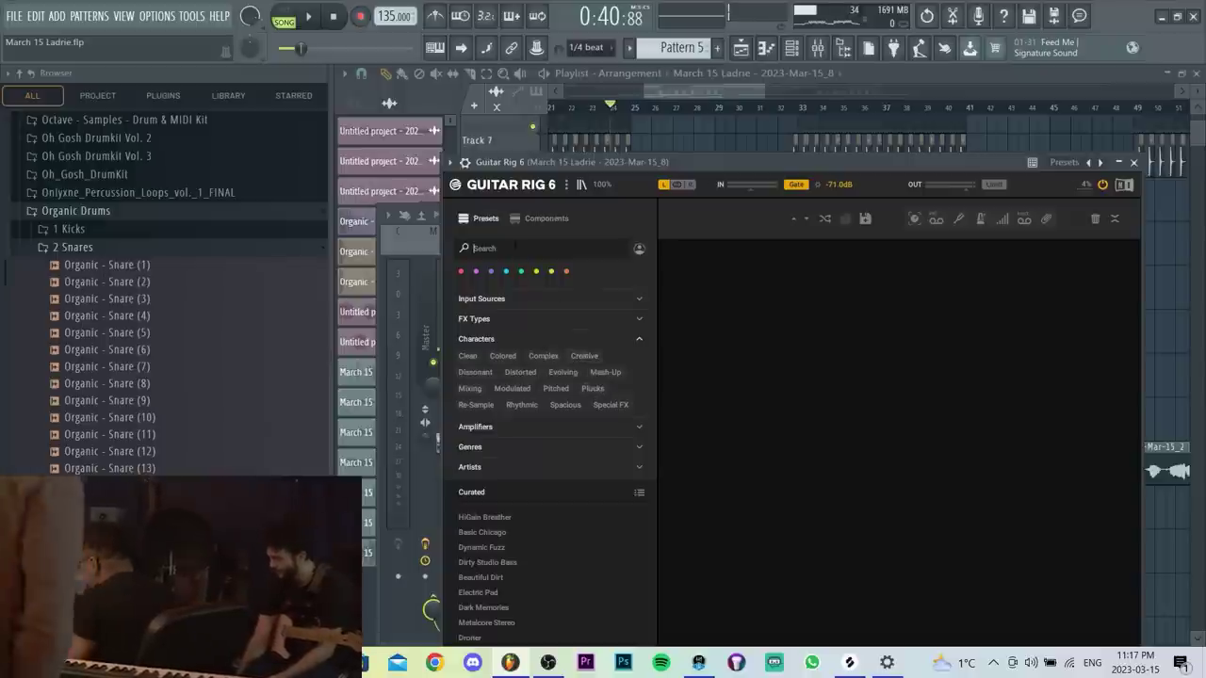
{"action": "type", "text": "curt"}
{"action": "key", "text": "BackSpace"}
{"action": "key", "text": "BackSpace"}
{"action": "key", "text": "BackSpace"}
{"action": "key", "text": "BackSpace"}
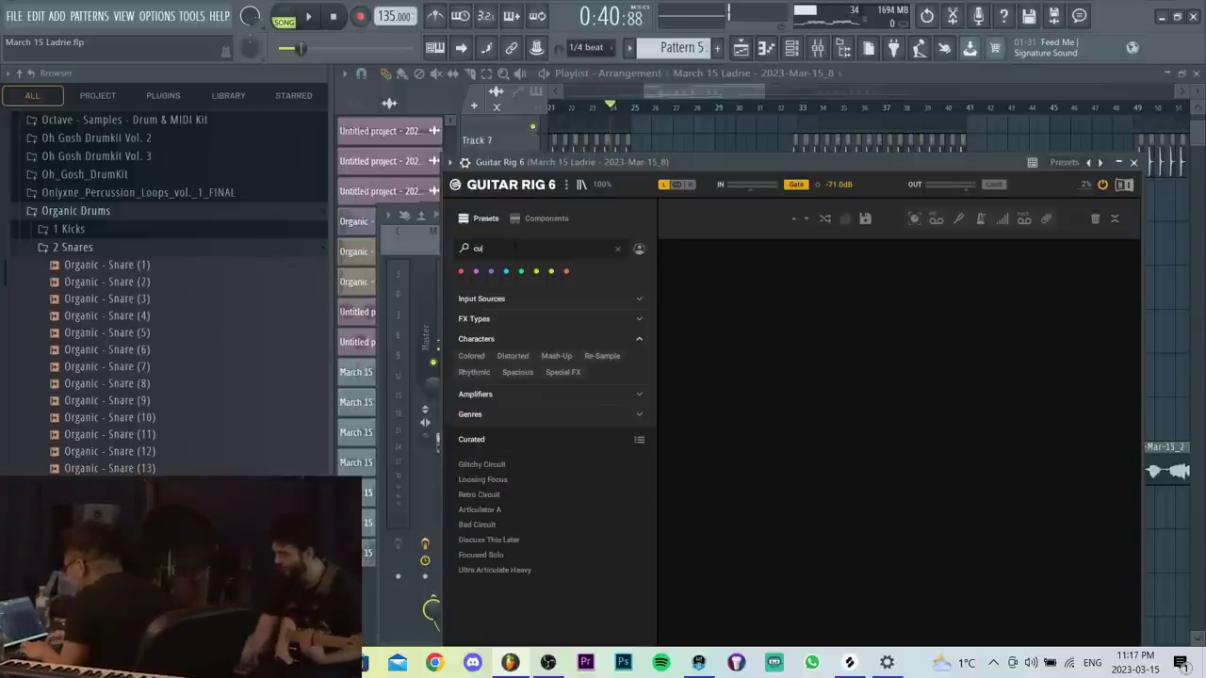
{"action": "type", "text": "kurt"}
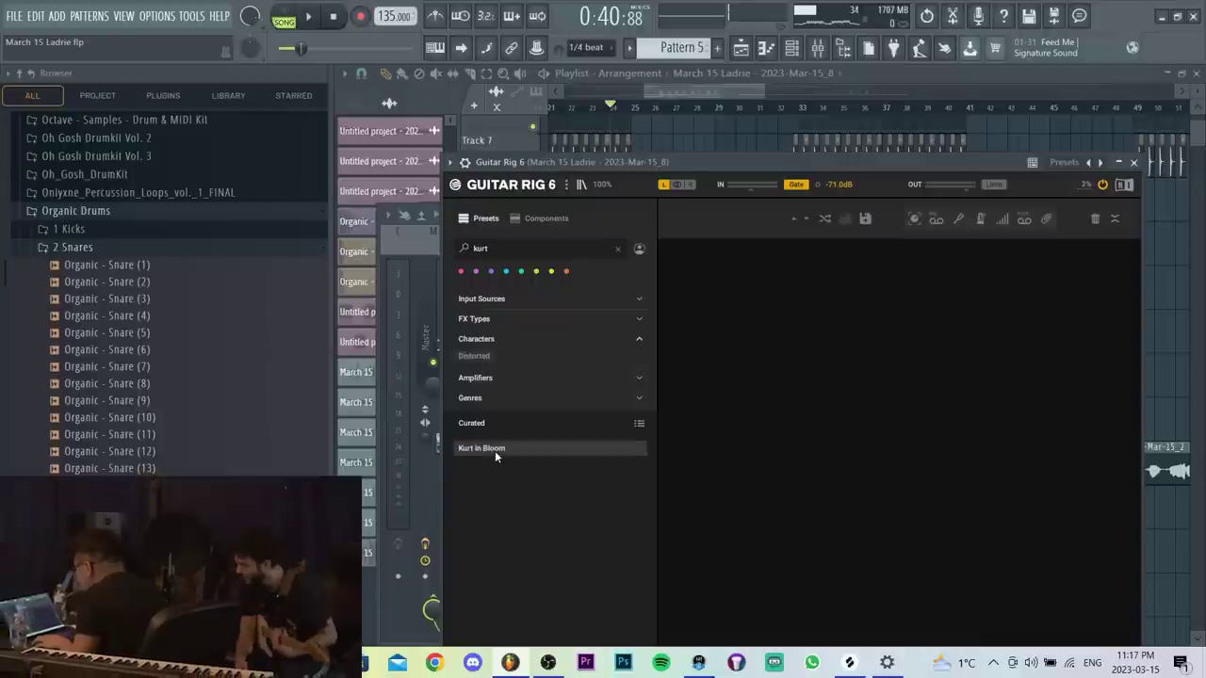
{"action": "left_click", "coordinate": [495, 450]}
Select the guitar clips on Track 17, solo the track and start playback.
{"action": "right_click", "coordinate": [1155, 281]}
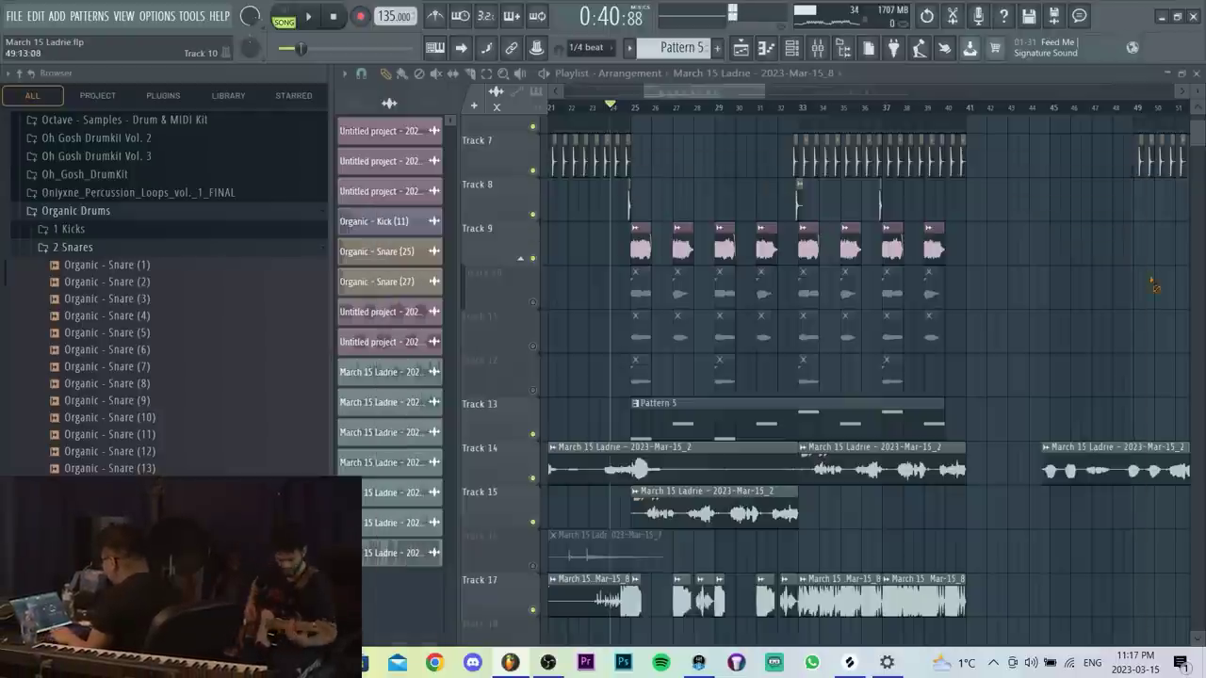
{"action": "left_click_drag", "start_coordinate": [1014, 606], "coordinate": [589, 615]}
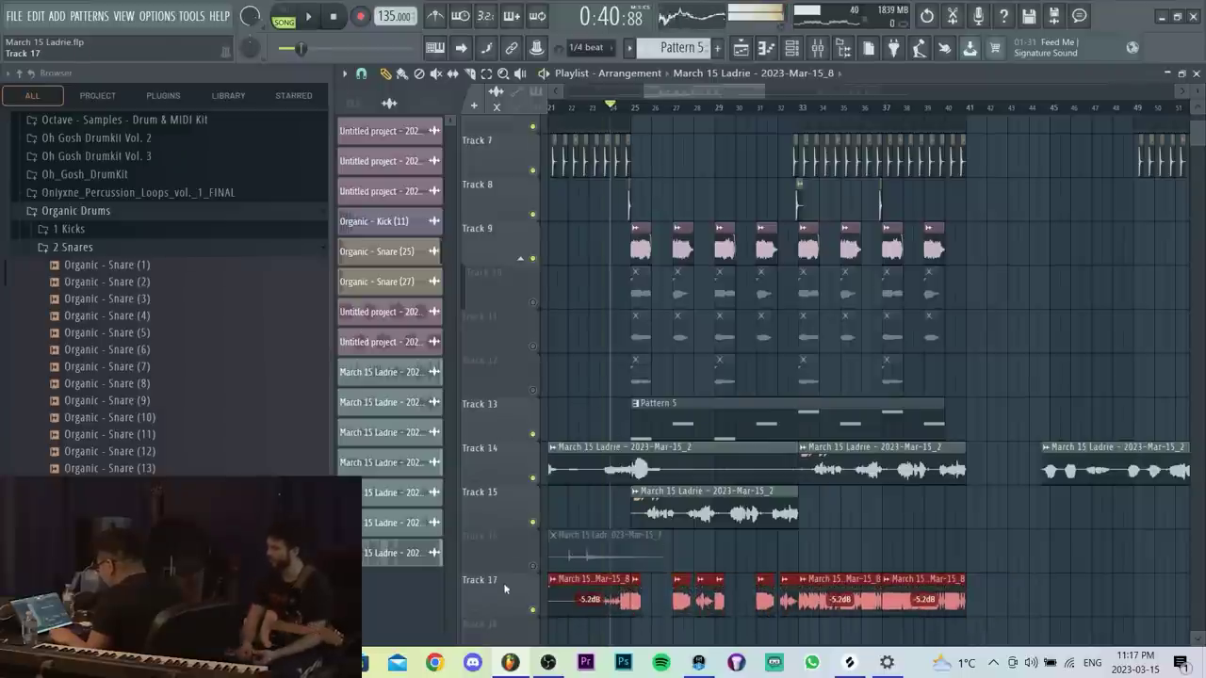
{"action": "right_click", "coordinate": [534, 610]}
{"action": "key", "text": "space"}
Lower the guitar take's mixer fader to about 65% and raise its send to the Reverb track.
{"action": "key", "text": "F9"}
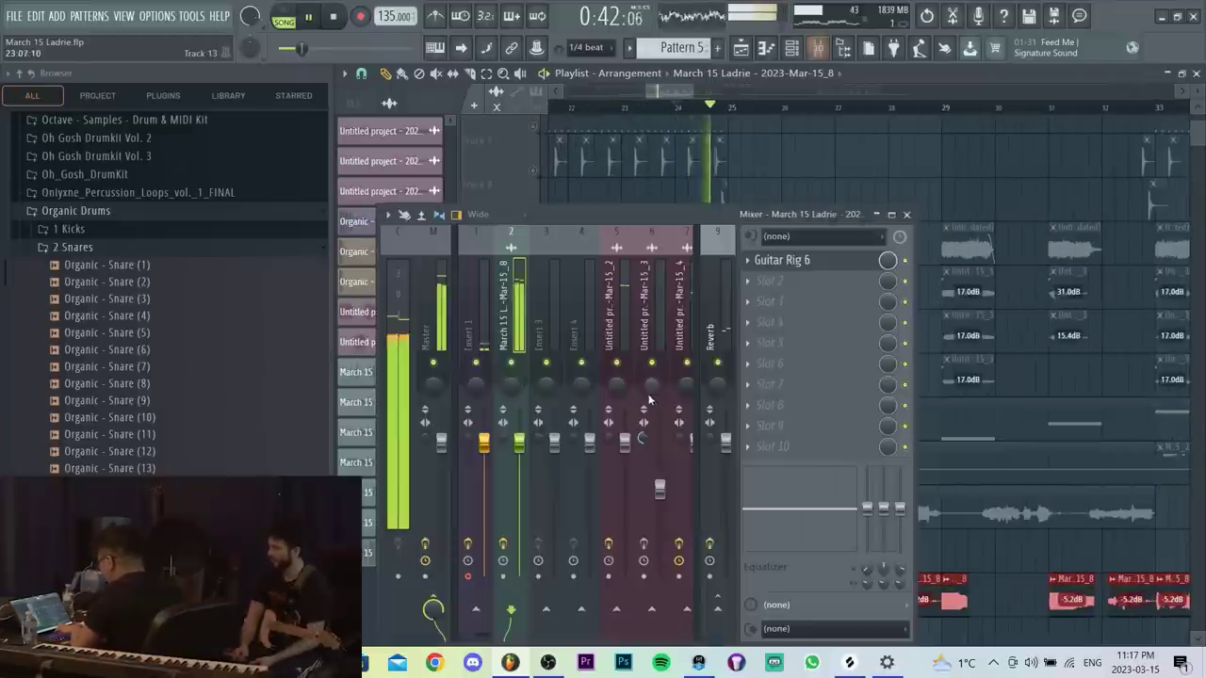
{"action": "left_click_drag", "start_coordinate": [519, 442], "coordinate": [519, 480]}
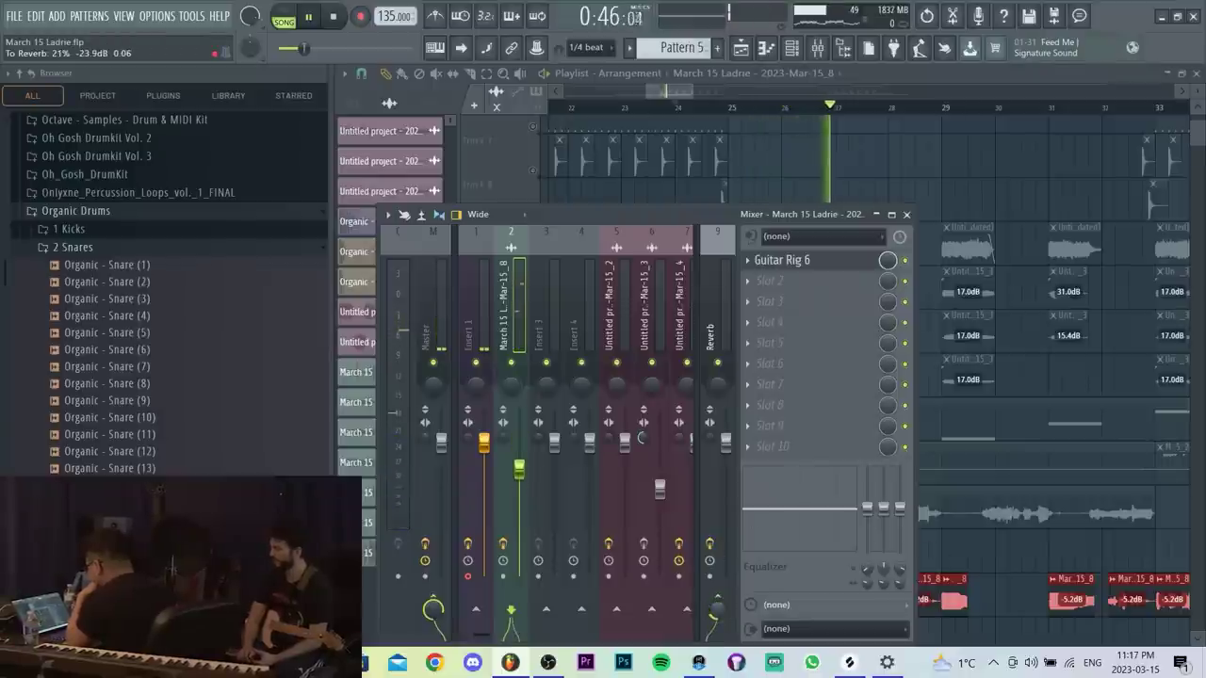
{"action": "left_click_drag", "start_coordinate": [717, 610], "coordinate": [717, 572]}
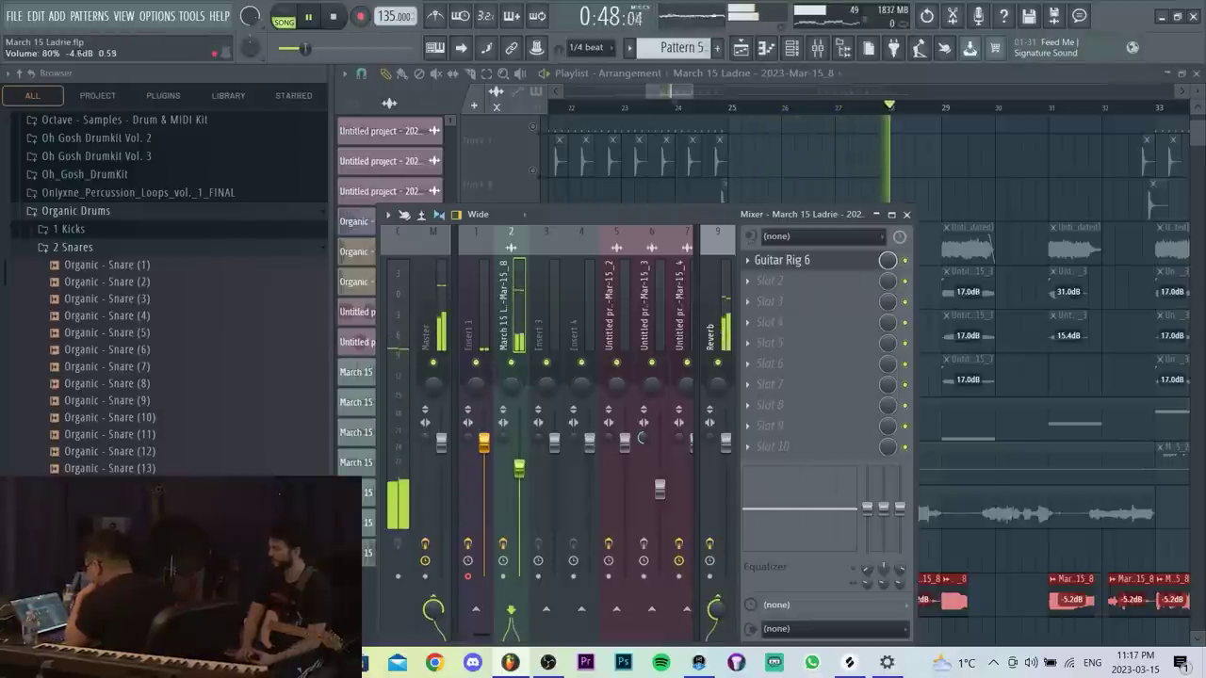
{"action": "left_click_drag", "start_coordinate": [520, 469], "coordinate": [519, 462]}
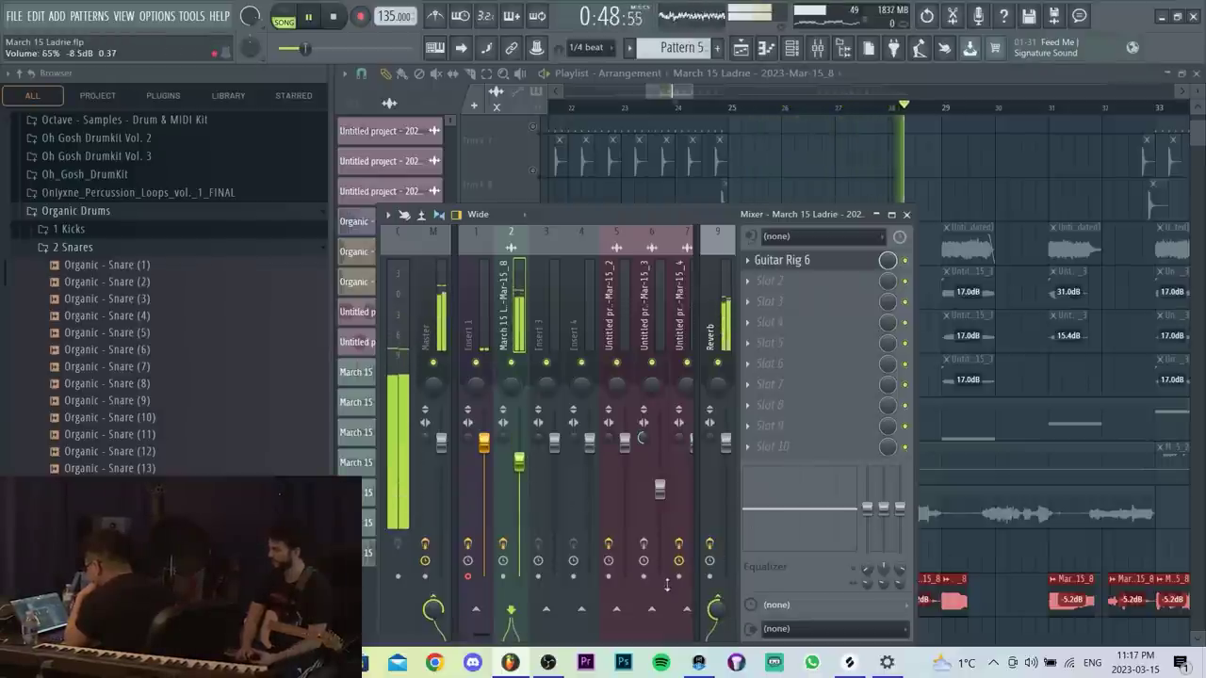
Lower the gain of the Track 17 clip at bar 28 to -11.5 dB and replay from that bar.
{"action": "left_click", "coordinate": [990, 625], "text": "ctrl"}
{"action": "left_click_drag", "start_coordinate": [918, 615], "coordinate": [918, 620]}
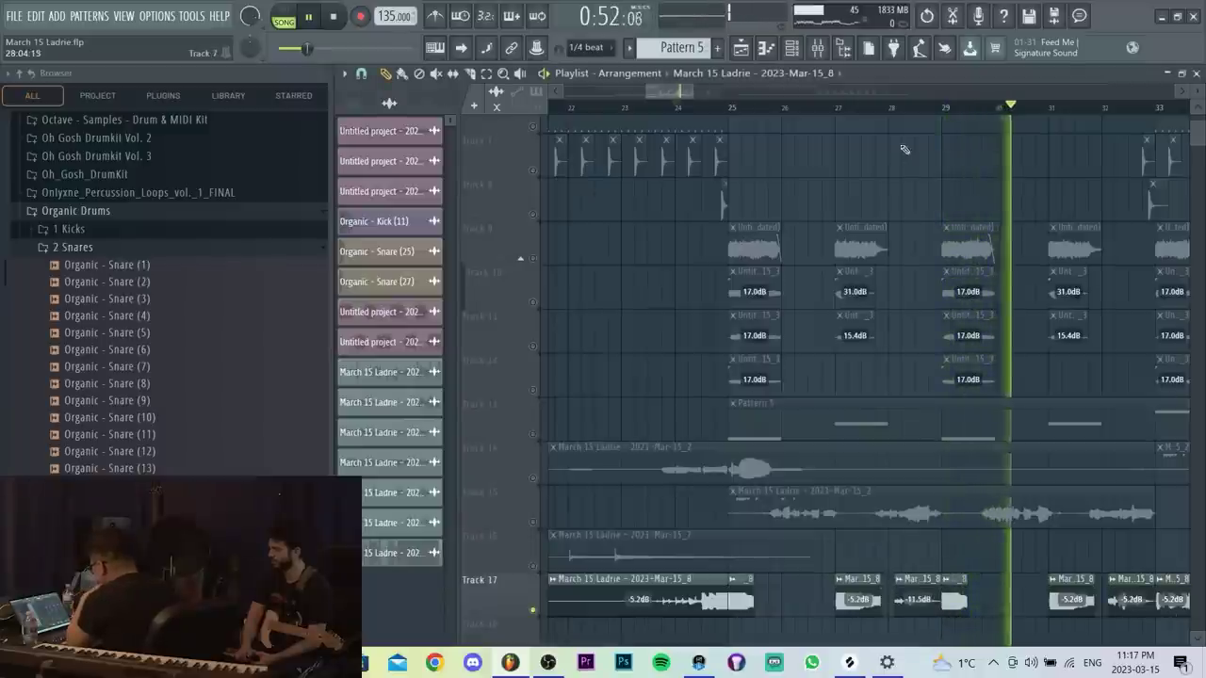
{"action": "left_click", "coordinate": [893, 111]}
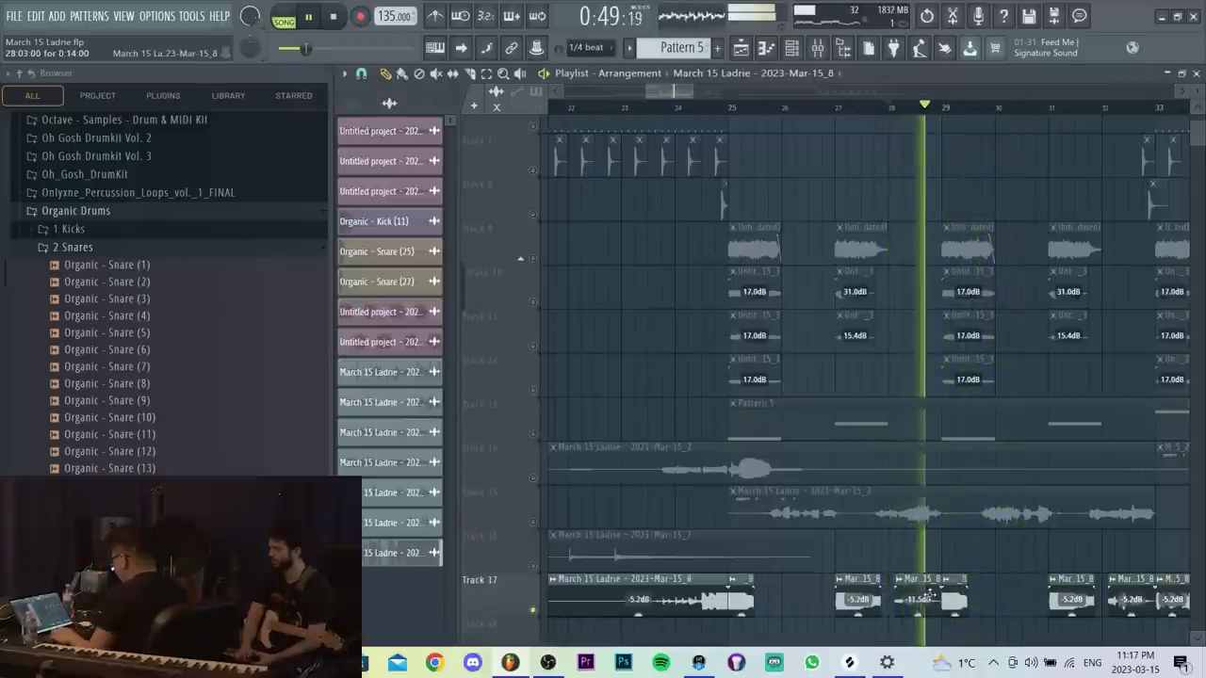
Slice off the tail of the Track 17 clip at bar 28, just before bar 29.
{"action": "scroll", "coordinate": [832, 524], "scroll_direction": "down", "scroll_amount": 3}
{"action": "scroll", "coordinate": [833, 524], "scroll_direction": "up", "scroll_amount": 5}
{"action": "key", "text": "c"}
{"action": "left_click_drag", "start_coordinate": [694, 575], "coordinate": [697, 617]}
{"action": "scroll", "coordinate": [698, 608], "scroll_direction": "down", "scroll_amount": 3}
Set the guitar take's send to Reverb to about 26% in the mixer.
{"action": "key", "text": "F9"}
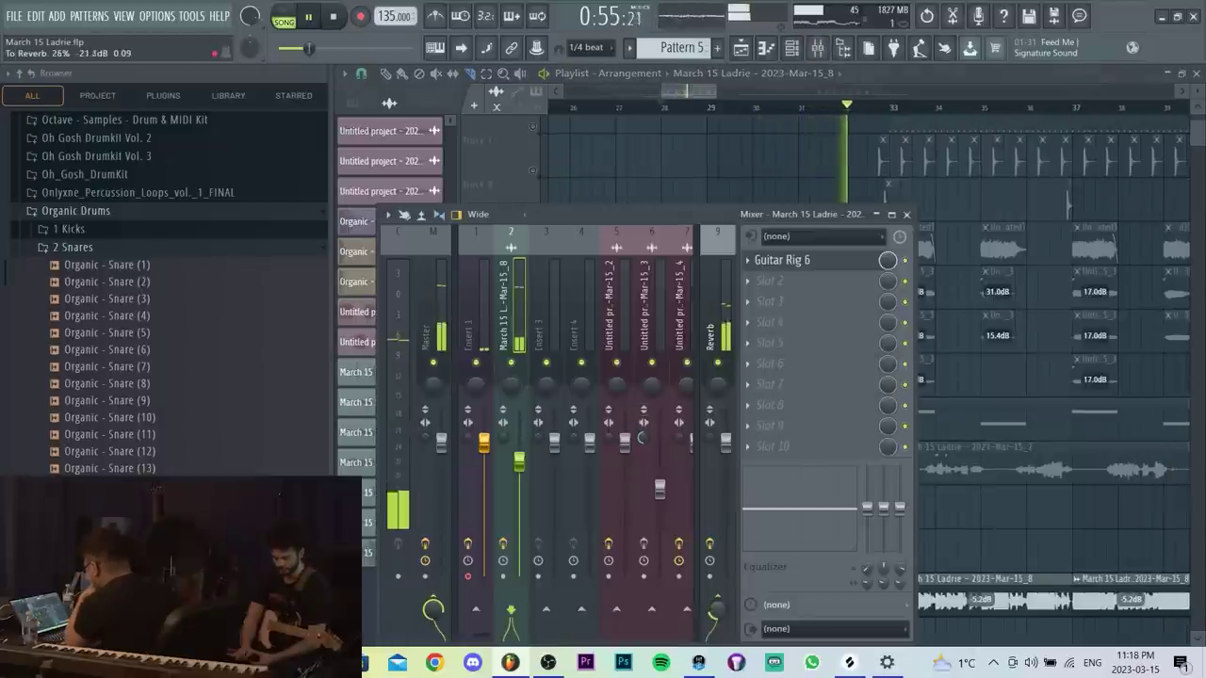
{"action": "key", "text": "F9"}
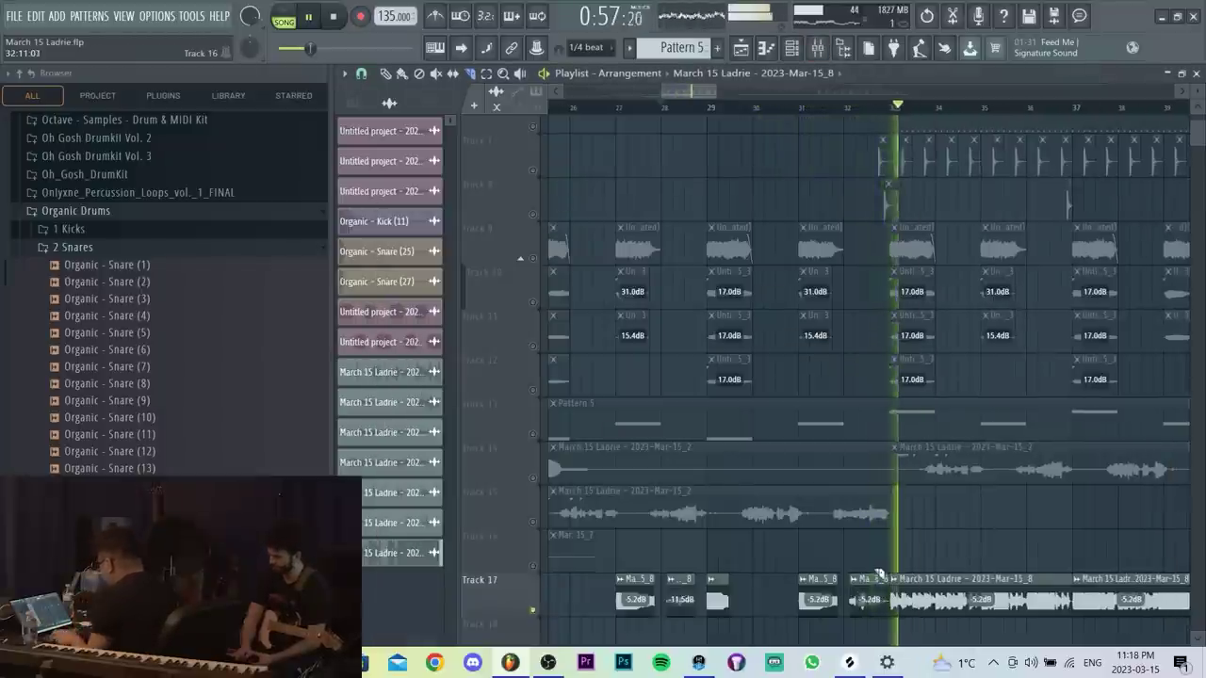
Listen to the soloed Track 17 guitar clips from bar 33 to about bar 39 and stop playback.
{"action": "scroll", "coordinate": [826, 507], "scroll_direction": "down", "scroll_amount": 4}
{"action": "scroll", "coordinate": [820, 512], "scroll_direction": "up", "scroll_amount": 5}
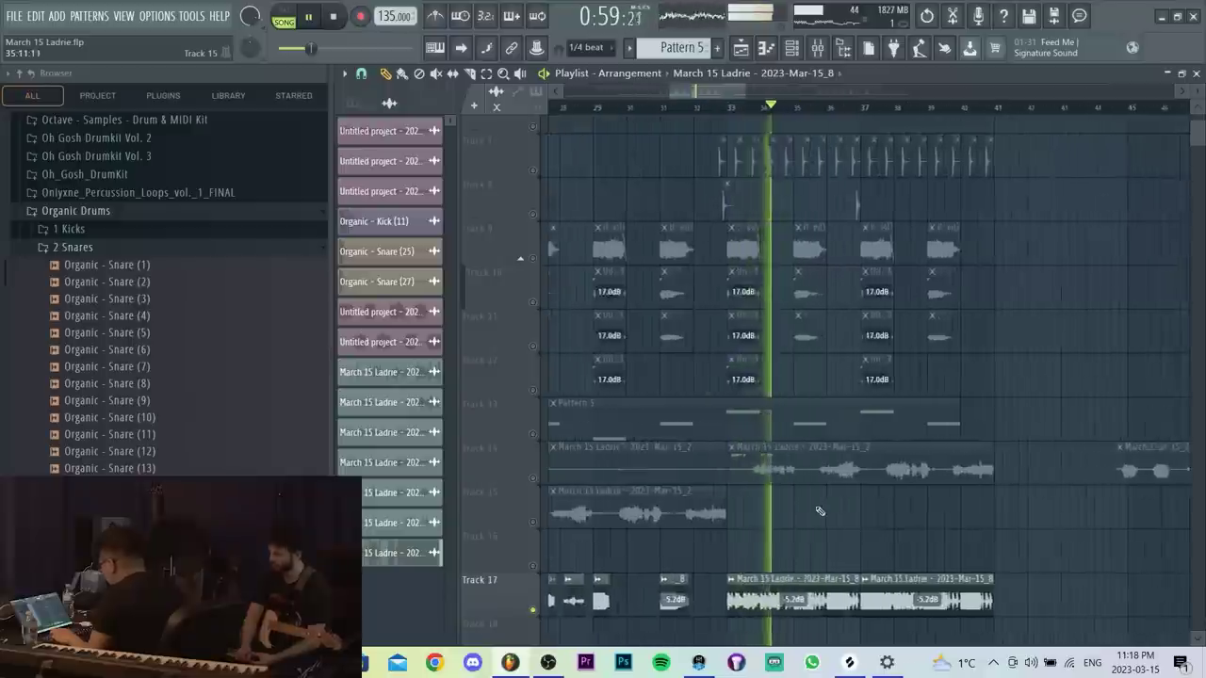
{"action": "scroll", "coordinate": [811, 523], "scroll_direction": "down", "scroll_amount": 2}
{"action": "scroll", "coordinate": [815, 518], "scroll_direction": "up", "scroll_amount": 2}
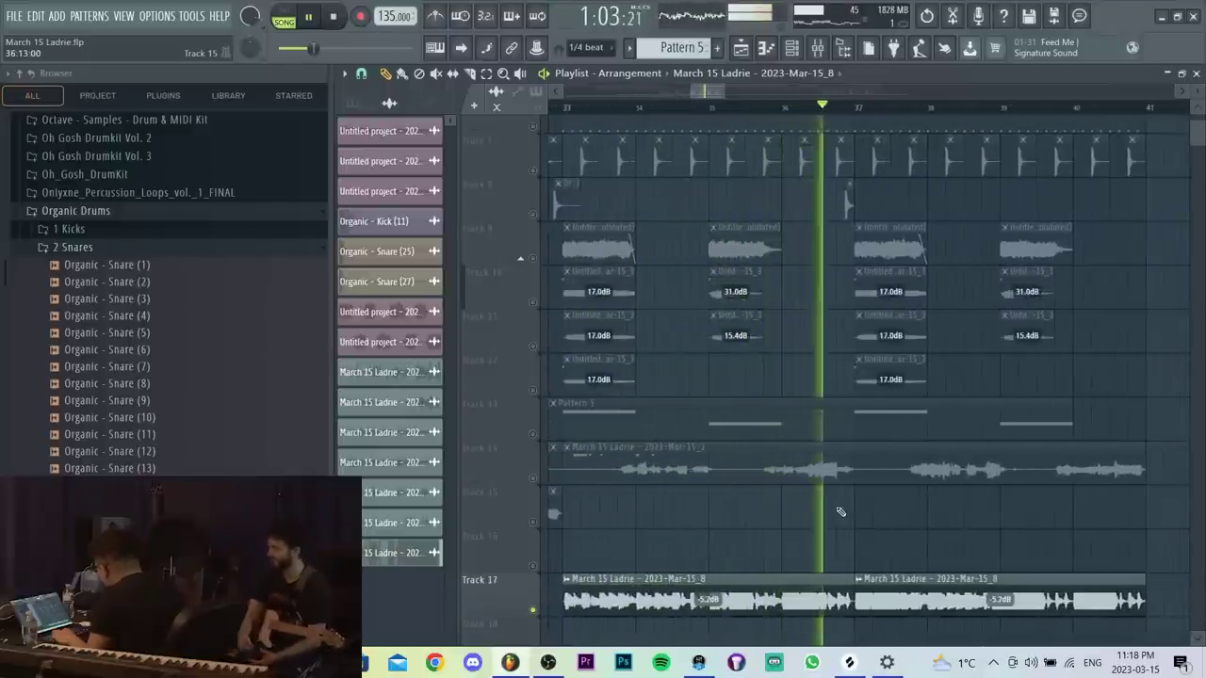
{"action": "scroll", "coordinate": [859, 527], "scroll_direction": "down", "scroll_amount": 2}
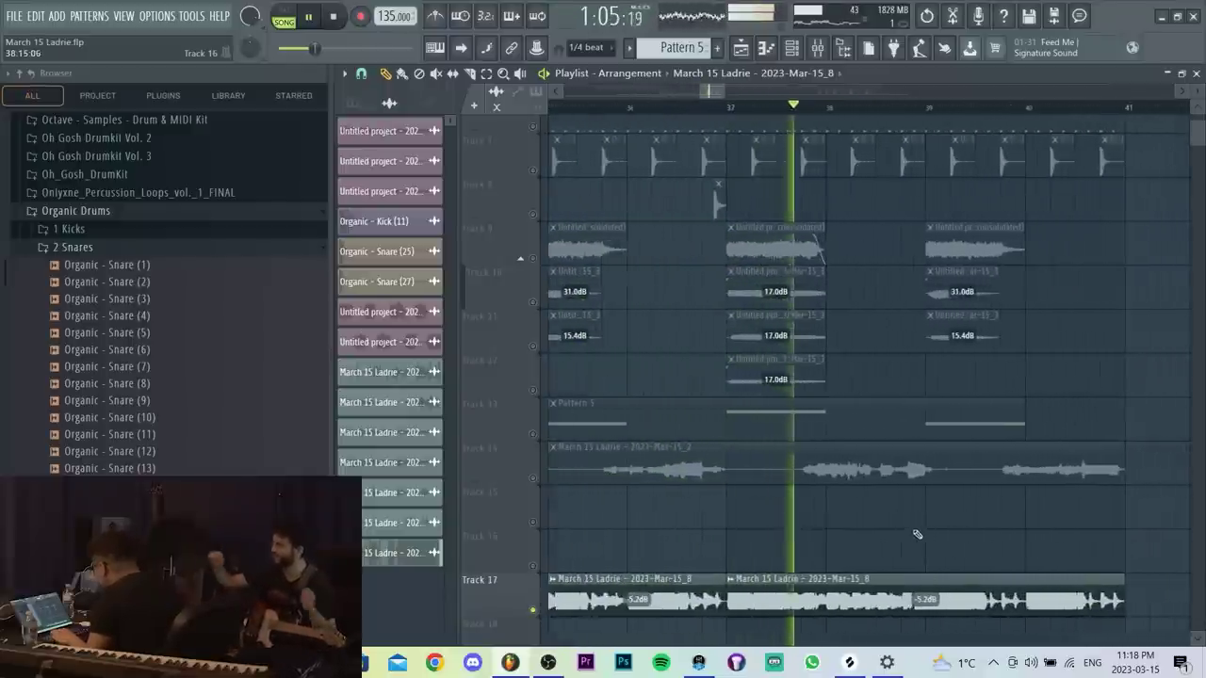
{"action": "key", "text": "F9"}
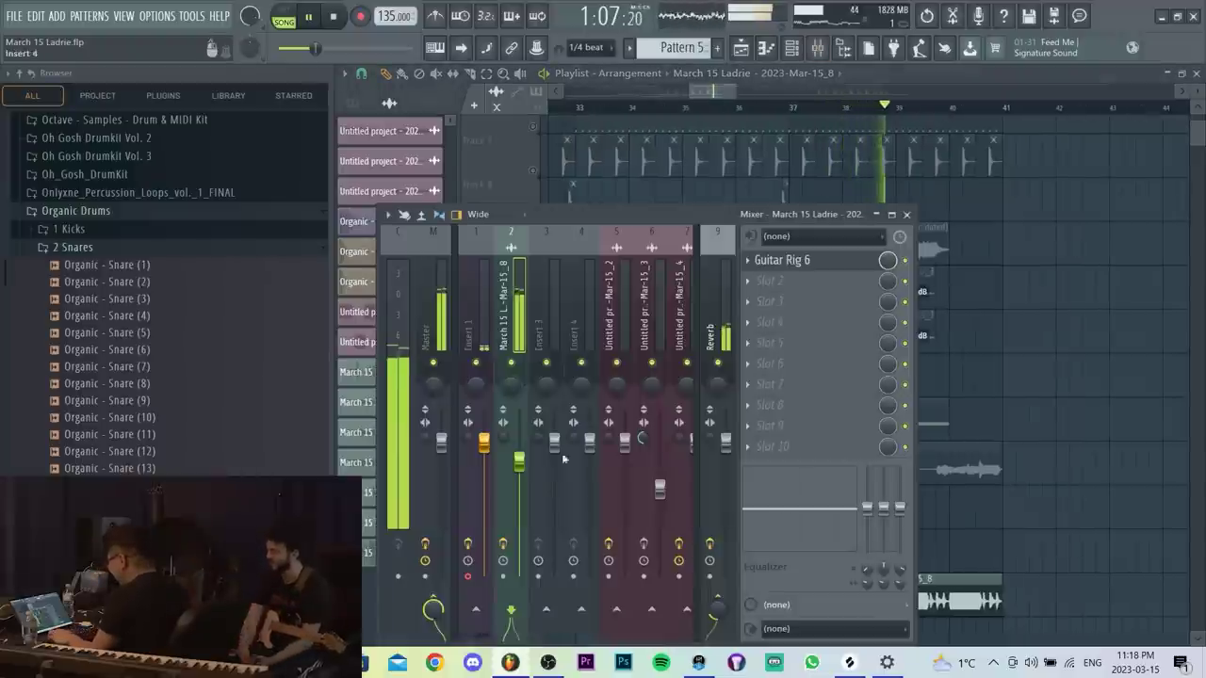
{"action": "key", "text": "F9"}
{"action": "scroll", "coordinate": [876, 523], "scroll_direction": "down", "scroll_amount": 5}
{"action": "key", "text": "space"}
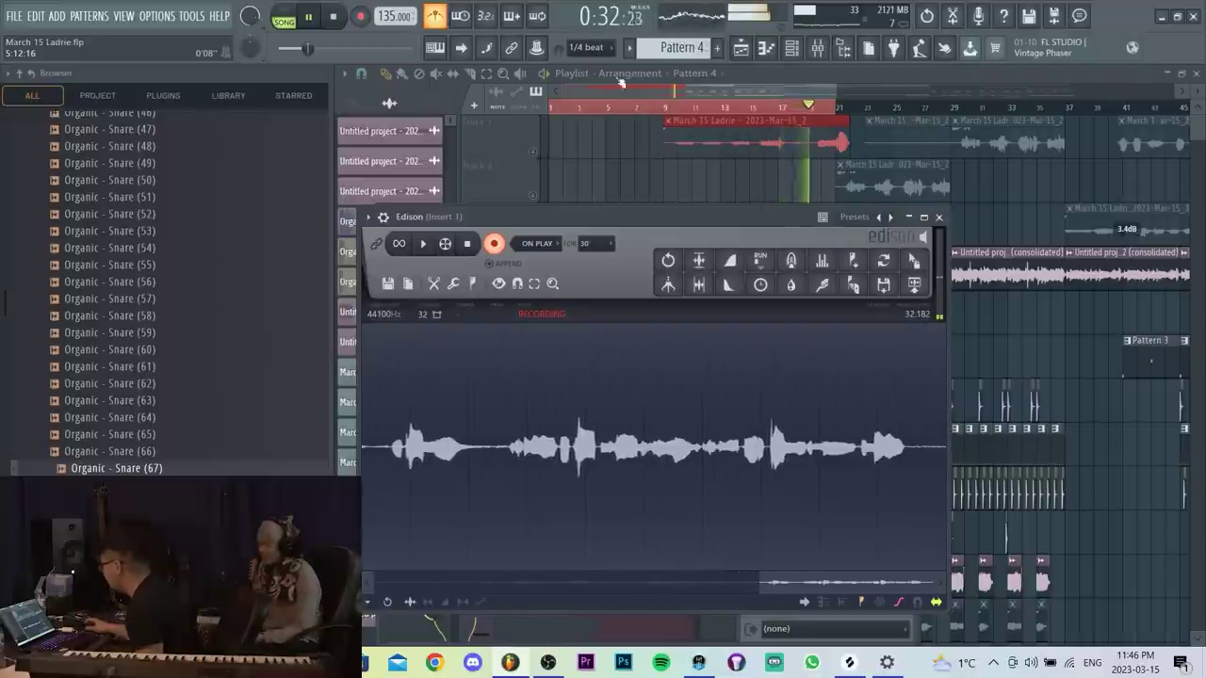
Extend the playlist time selection to span bars 1 to 85 during the Edison recording, and reopen Edison from mixer Insert 1.
{"action": "left_click", "coordinate": [918, 107], "text": "ctrl+shift"}
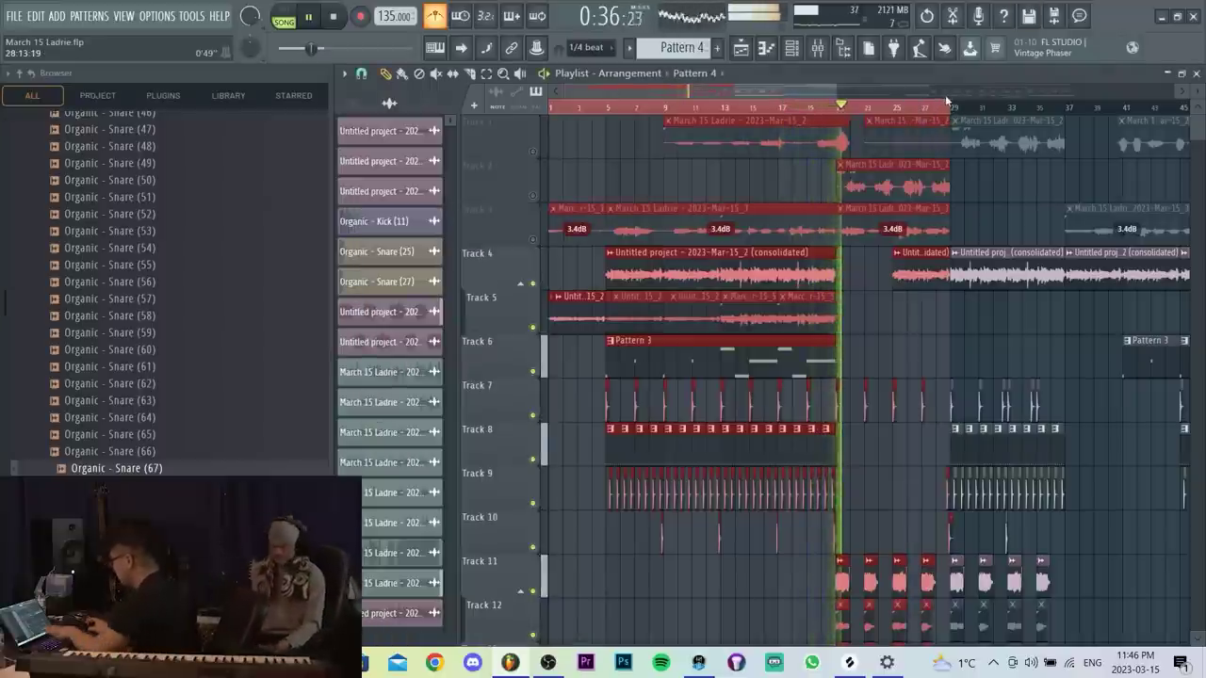
{"action": "key", "text": "F9"}
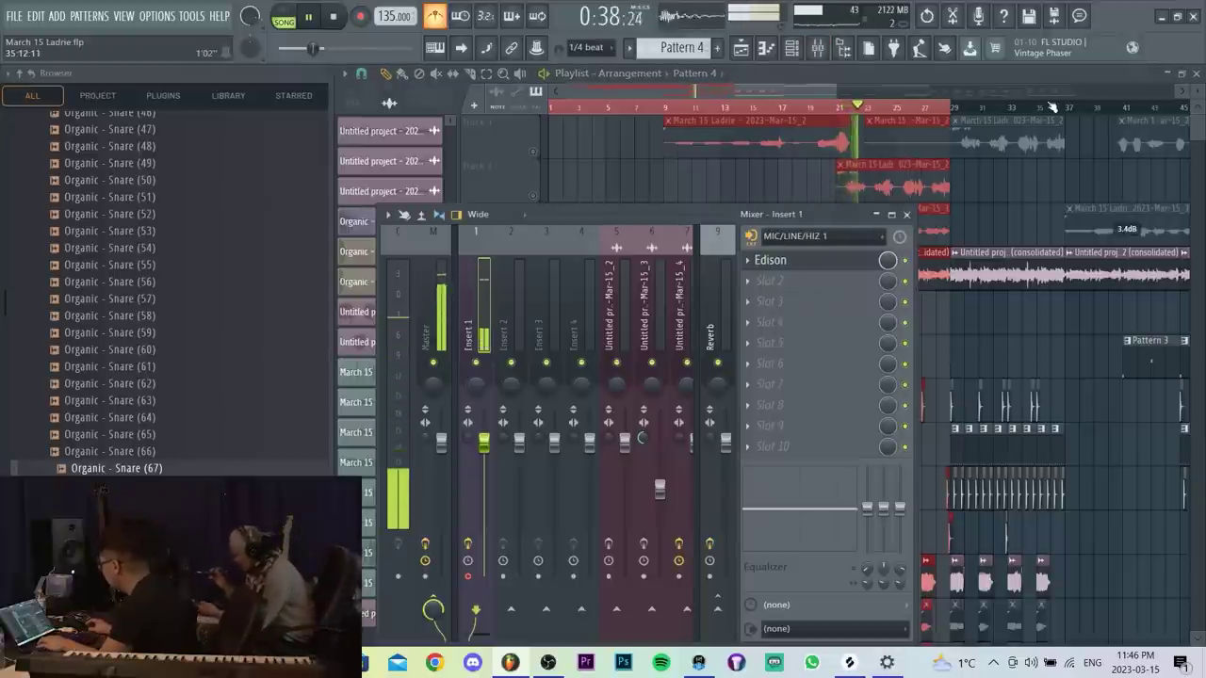
{"action": "key", "text": "F9"}
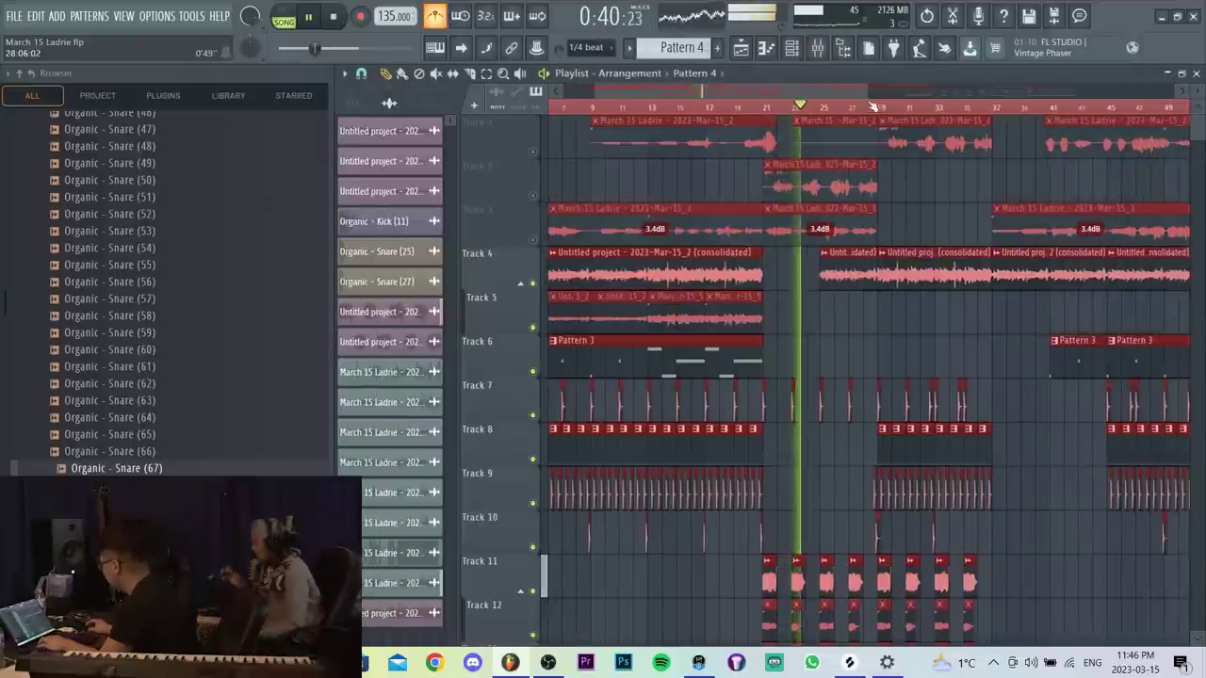
{"action": "scroll", "coordinate": [874, 108], "scroll_direction": "down", "scroll_amount": 3}
{"action": "left_click_drag", "start_coordinate": [1010, 96], "coordinate": [1028, 95]}
{"action": "left_click_drag", "start_coordinate": [896, 107], "coordinate": [1093, 111]}
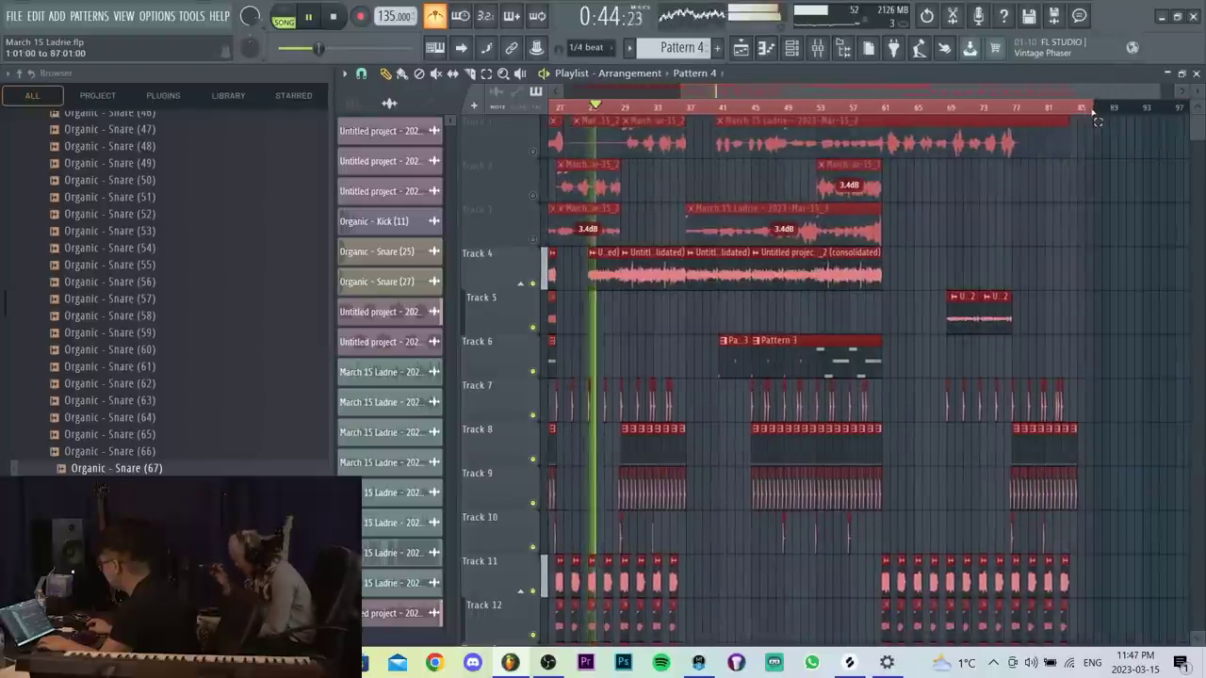
{"action": "key", "text": "F9"}
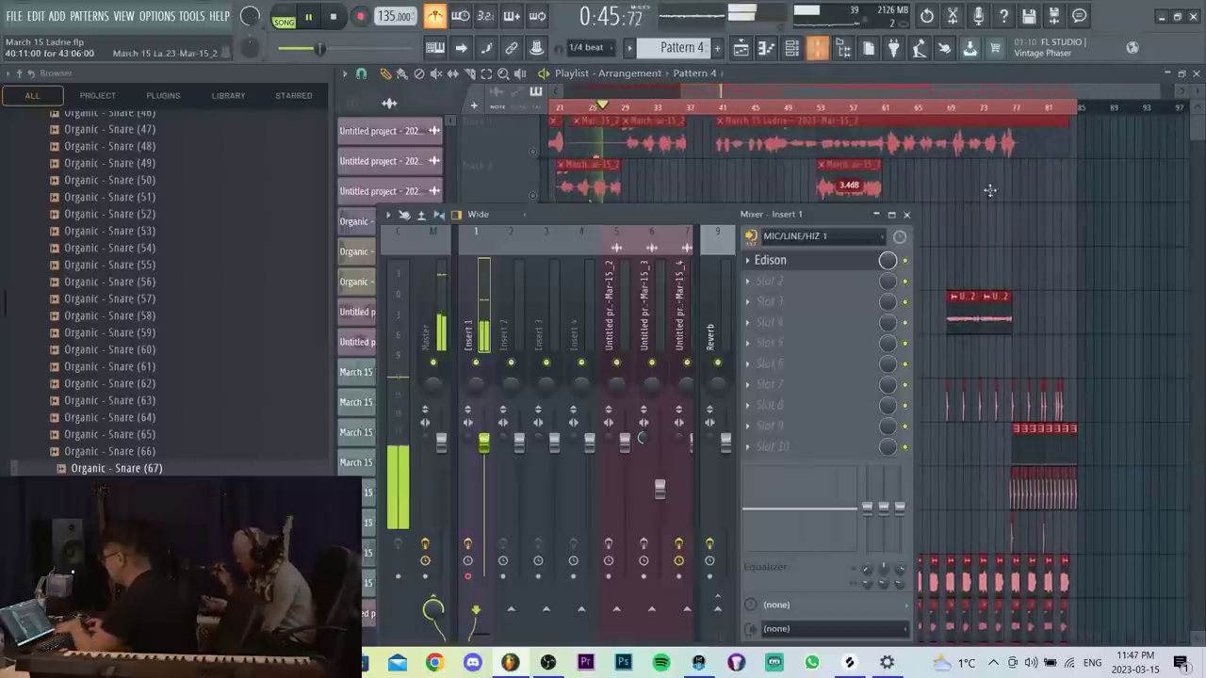
{"action": "left_click", "coordinate": [845, 261]}
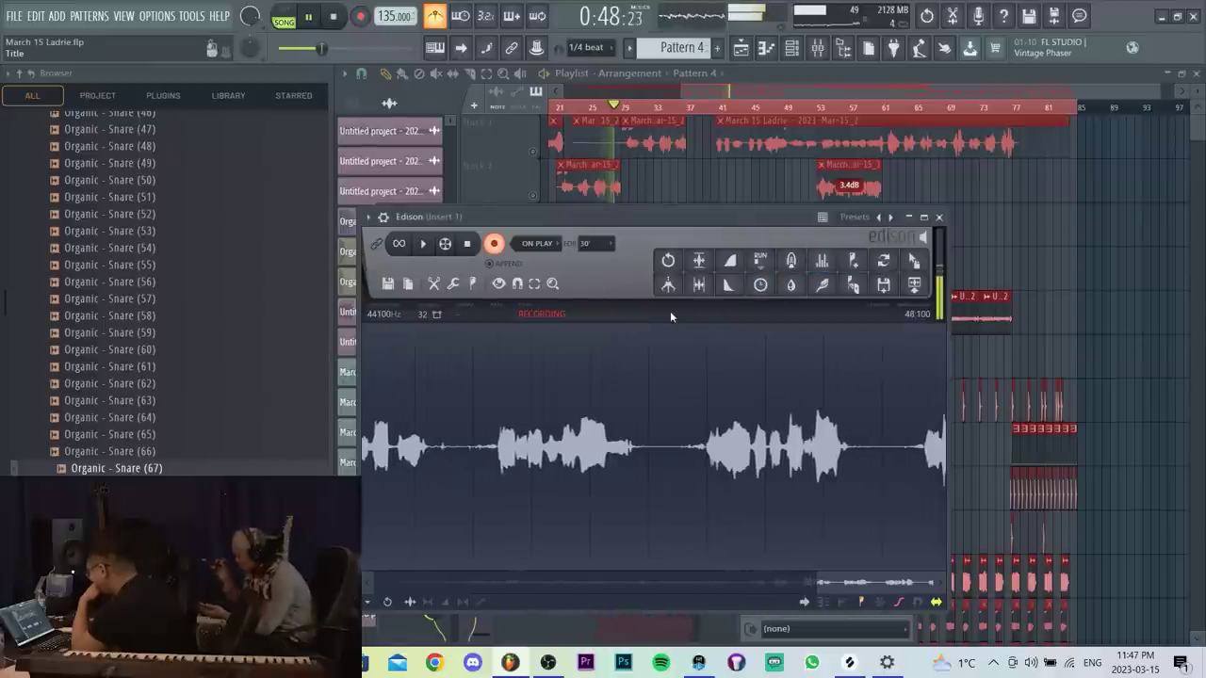